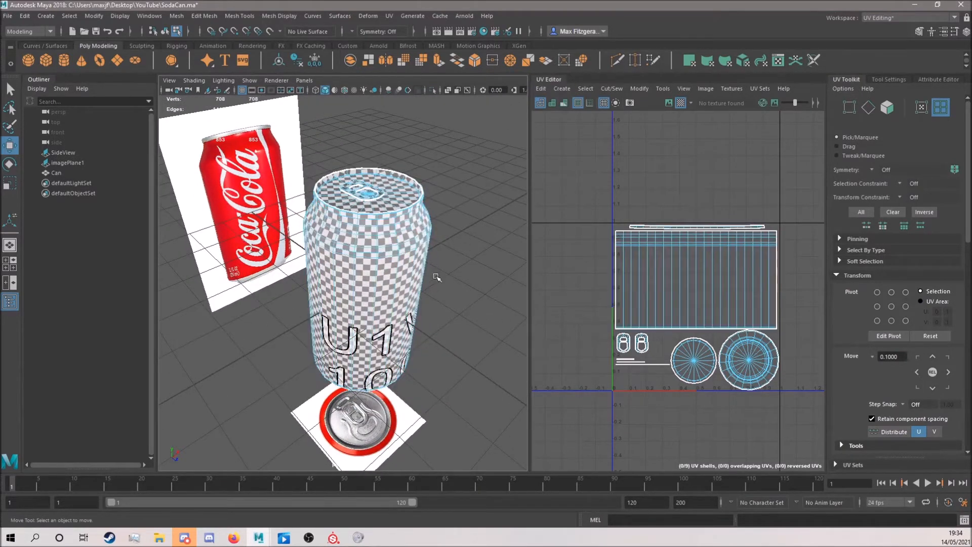
- Select the Can object and snap its pivot point to a vertex at the bottom of the can
{"action": "left_click_drag", "start_coordinate": [493, 332], "coordinate": [352, 264], "text": "alt"}
{"action": "scroll", "coordinate": [327, 257], "scroll_direction": "down", "scroll_amount": 4}
{"action": "right_click_drag", "start_coordinate": [314, 245], "coordinate": [315, 272]}
{"action": "right_click_drag", "start_coordinate": [353, 232], "coordinate": [353, 231]}
{"action": "left_click_drag", "start_coordinate": [355, 243], "coordinate": [330, 315], "text": "alt"}
{"action": "key", "text": "d"}
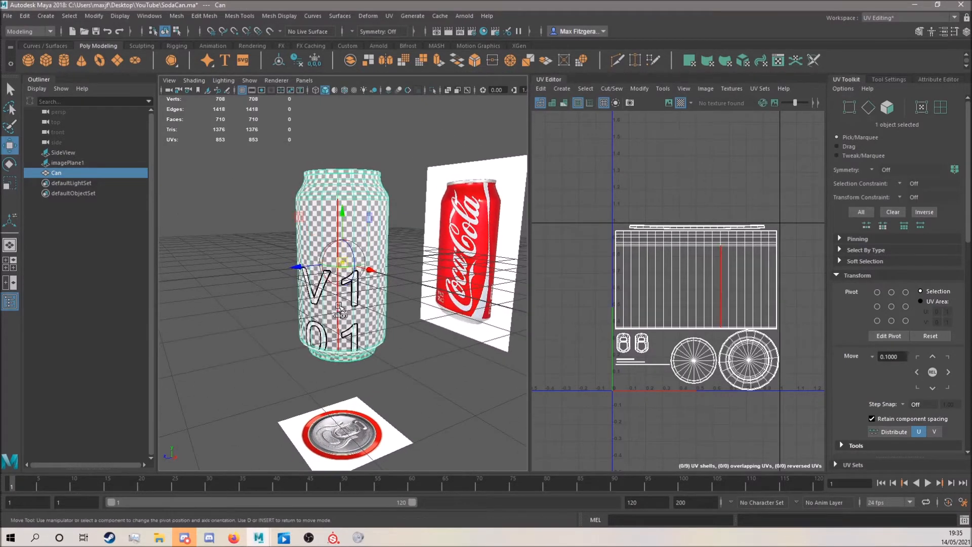
{"action": "left_click_drag", "start_coordinate": [341, 228], "coordinate": [355, 243]}
{"action": "key", "text": "v"}
{"action": "left_click_drag", "start_coordinate": [346, 237], "coordinate": [353, 375]}
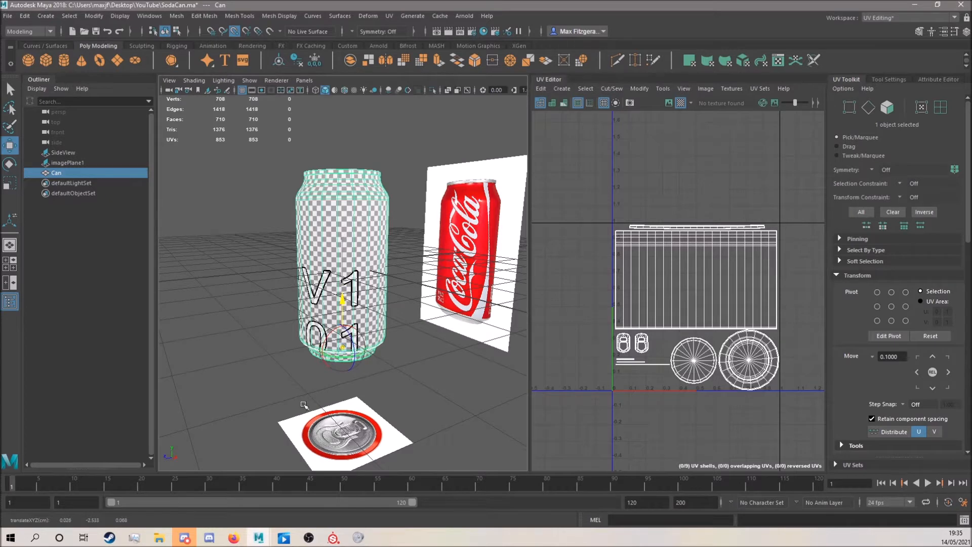
{"action": "left_click_drag", "start_coordinate": [349, 367], "coordinate": [350, 370]}
{"action": "key", "text": "d"}
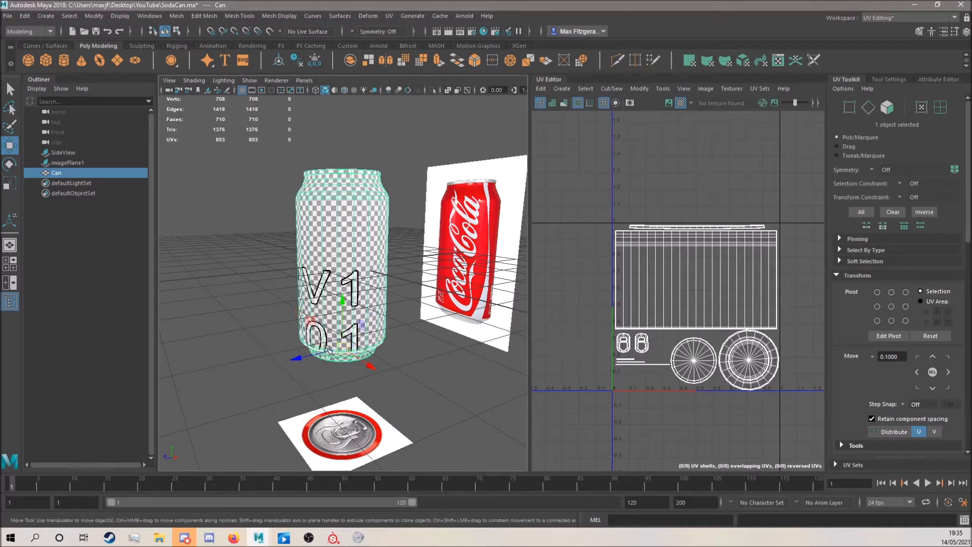
- Move the can up vertically and snap its base to the grid plane
{"action": "mouse_move", "coordinate": [343, 330]}
{"action": "left_mouse_down"}
{"action": "mouse_move", "coordinate": [345, 283]}
{"action": "mouse_move", "coordinate": [333, 314]}
{"action": "left_mouse_up"}
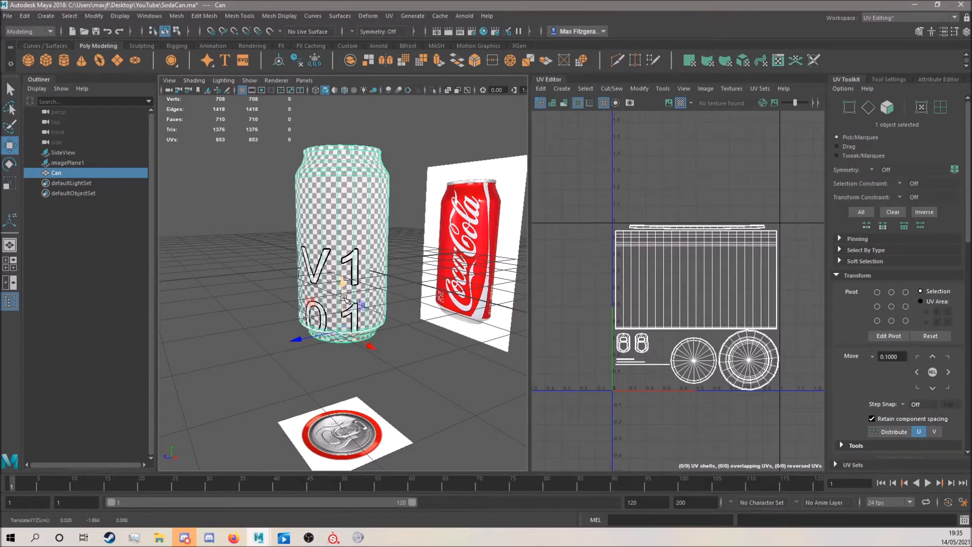
{"action": "left_click_drag", "start_coordinate": [344, 298], "coordinate": [346, 259]}
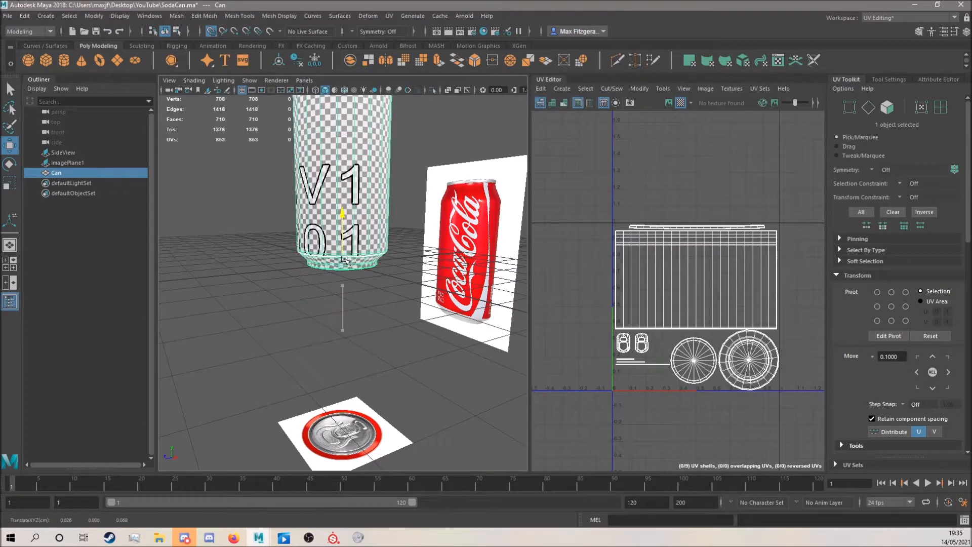
{"action": "left_click", "coordinate": [291, 291]}
{"action": "left_click_drag", "start_coordinate": [290, 298], "coordinate": [371, 293], "text": "alt"}
{"action": "left_click", "coordinate": [371, 270]}
{"action": "middle_click_drag", "start_coordinate": [370, 295], "coordinate": [347, 365], "text": "alt"}
{"action": "left_click_drag", "start_coordinate": [348, 364], "coordinate": [339, 324], "text": "alt"}
- Raise the can's pivot, snap it back to the base vertices, and grid-snap the can onto the ground plane again
{"action": "key", "text": "d"}
{"action": "left_click_drag", "start_coordinate": [345, 261], "coordinate": [354, 197]}
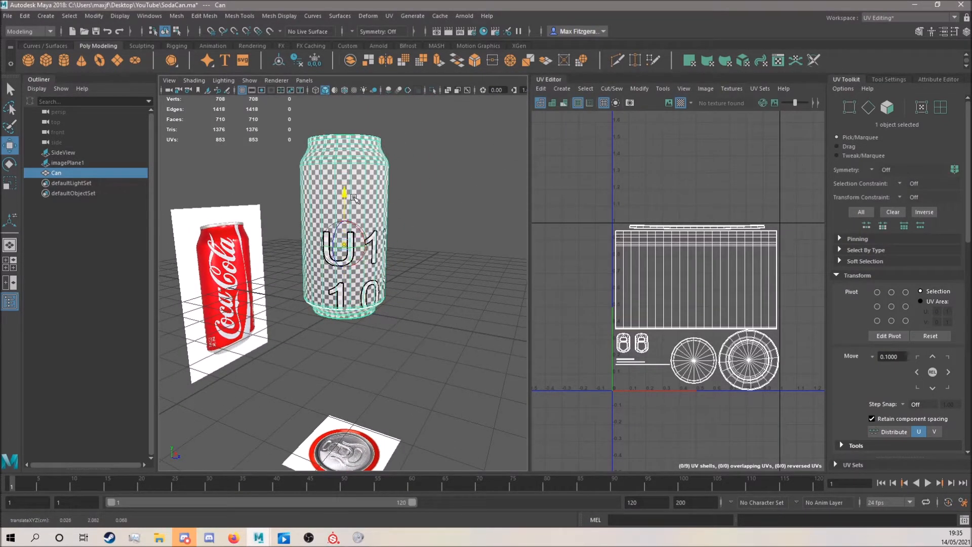
{"action": "key", "text": "v"}
{"action": "left_click_drag", "start_coordinate": [344, 200], "coordinate": [347, 400]}
{"action": "key", "text": "d"}
{"action": "key", "text": "x"}
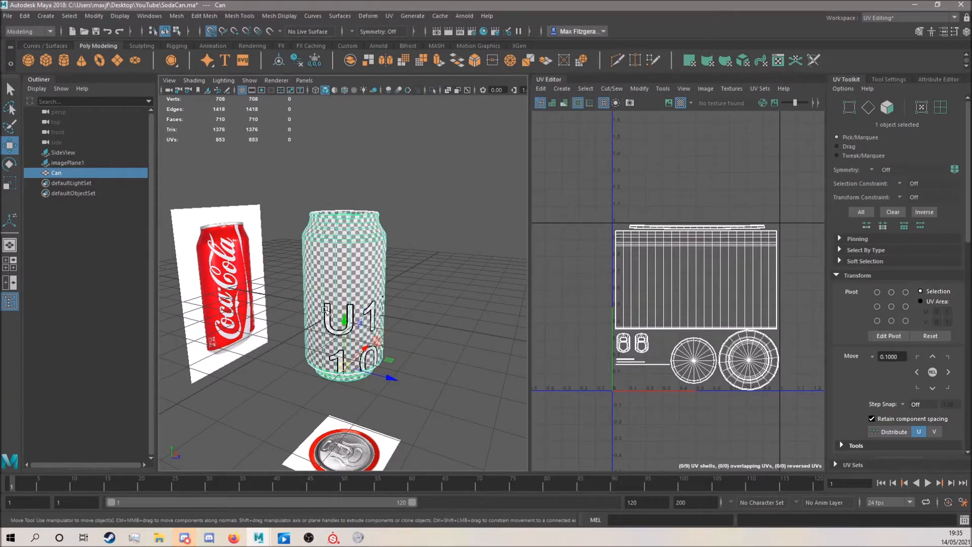
{"action": "left_click_drag", "start_coordinate": [345, 320], "coordinate": [346, 303]}
- Export only the selected can as SodaCan.fbx to the Desktop
{"action": "left_click", "coordinate": [439, 367]}
{"action": "left_click_drag", "start_coordinate": [439, 367], "coordinate": [267, 360], "text": "alt"}
{"action": "left_click", "coordinate": [371, 245]}
{"action": "left_click_drag", "start_coordinate": [371, 245], "coordinate": [451, 253], "text": "alt"}
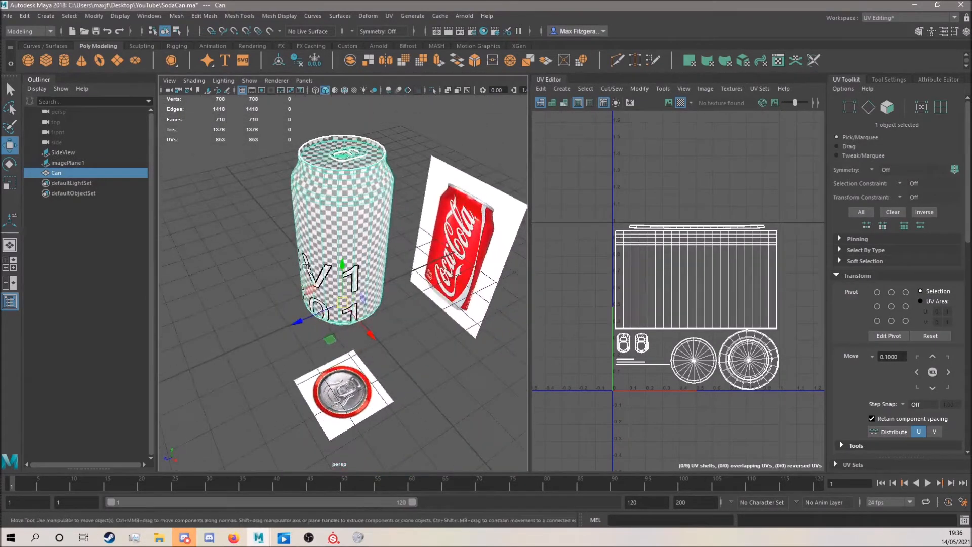
{"action": "left_click_drag", "start_coordinate": [310, 266], "coordinate": [263, 253], "text": "alt"}
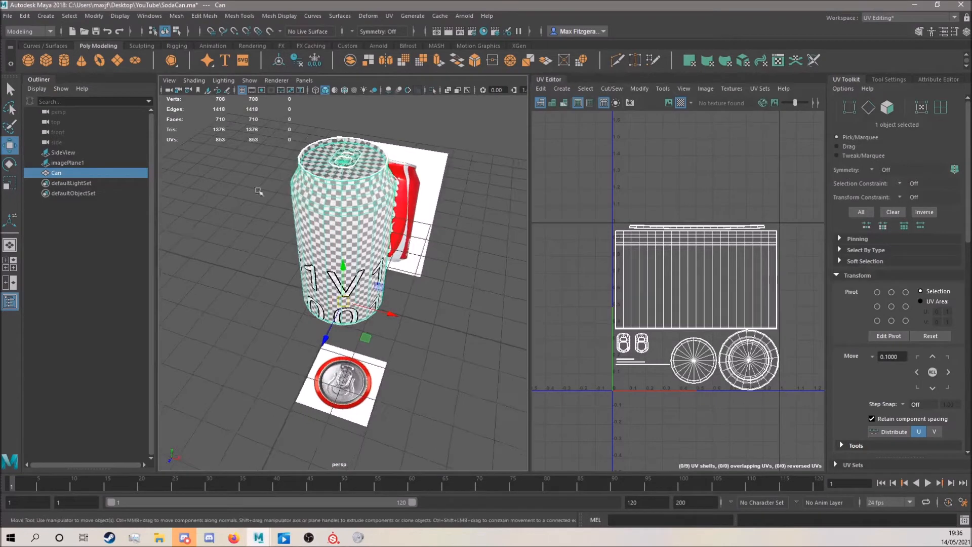
{"action": "left_click", "coordinate": [9, 16]}
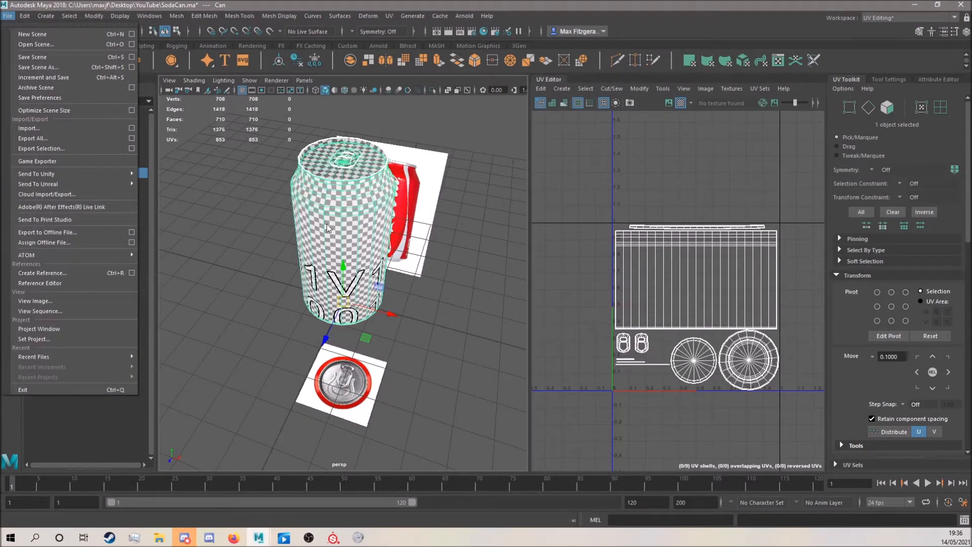
{"action": "left_click", "coordinate": [67, 151]}
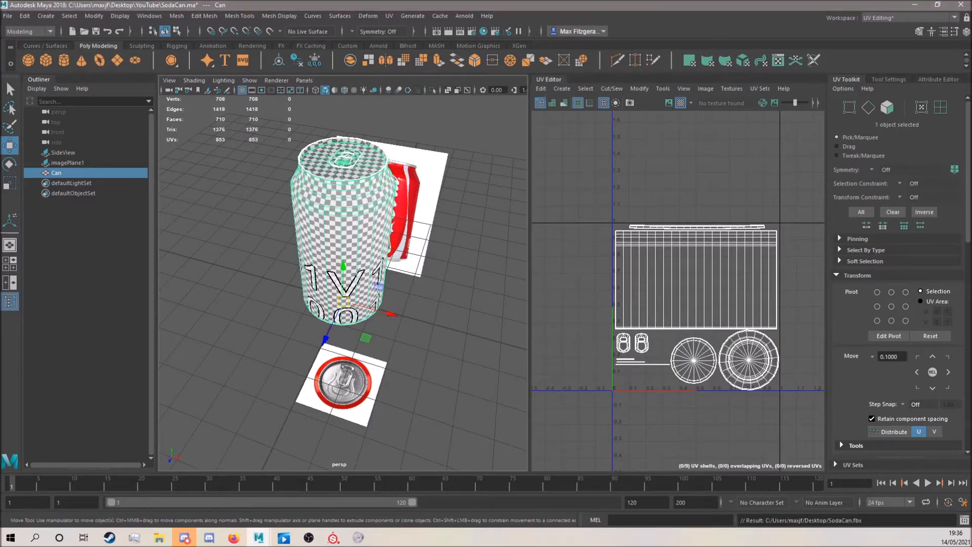
- Switch to Substance Painter, start a new project and open its mesh file selection
{"action": "key", "text": "alt+Tab"}
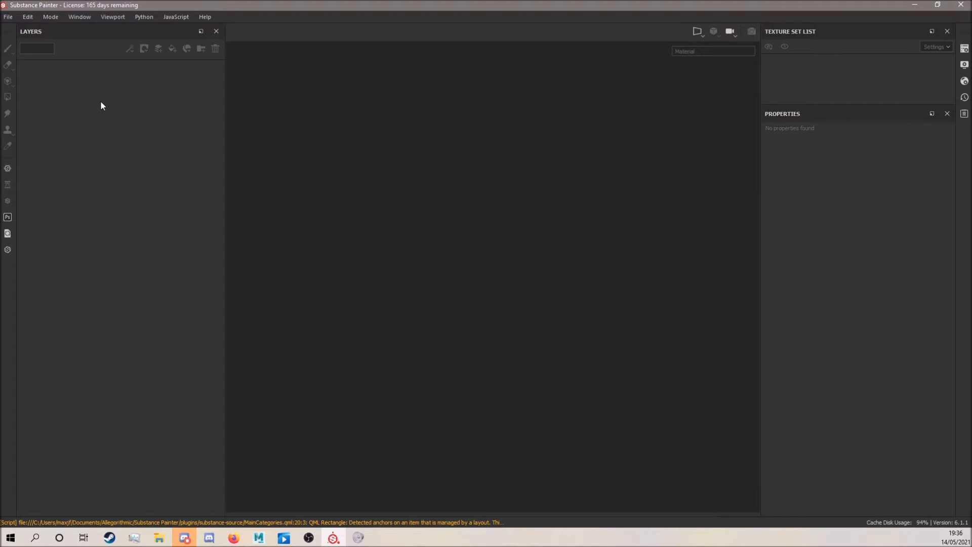
{"action": "left_click", "coordinate": [10, 18]}
{"action": "key", "text": "Right"}
{"action": "key", "text": "Left"}
{"action": "left_click", "coordinate": [41, 29]}
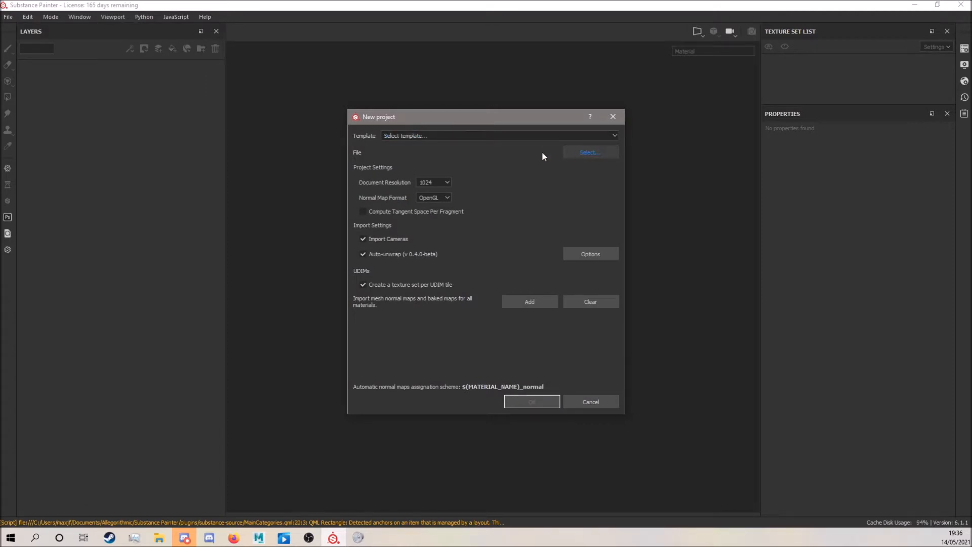
{"action": "left_click", "coordinate": [584, 154]}
{"action": "left_click_drag", "start_coordinate": [556, 143], "coordinate": [971, 163]}
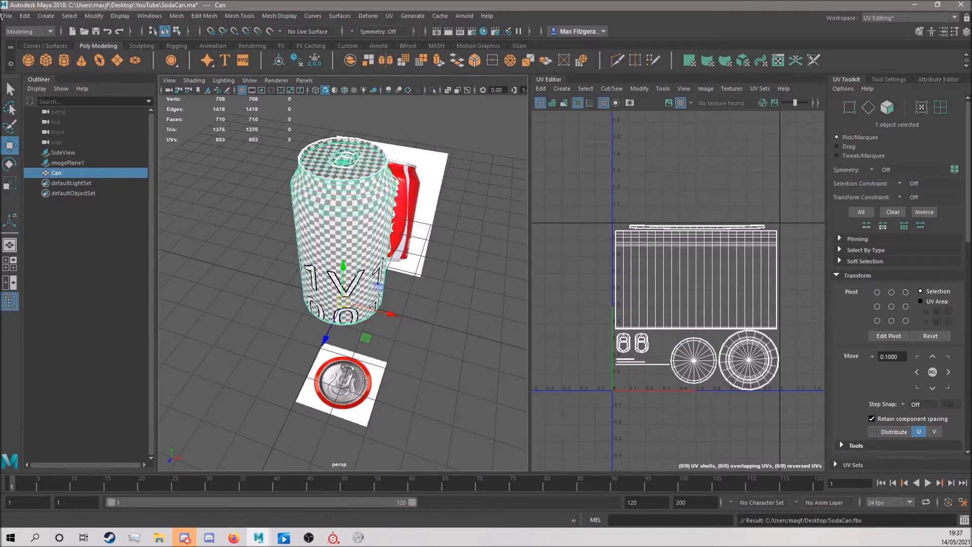
- Export the selected can from Maya again and create the Substance Painter project with the SodaCan.fbx mesh
{"action": "left_click", "coordinate": [8, 16]}
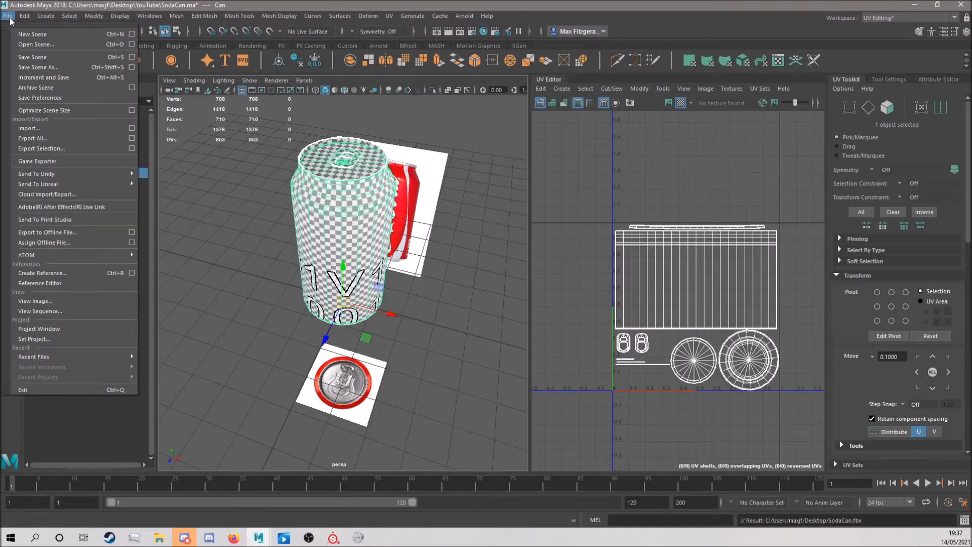
{"action": "left_click", "coordinate": [66, 149]}
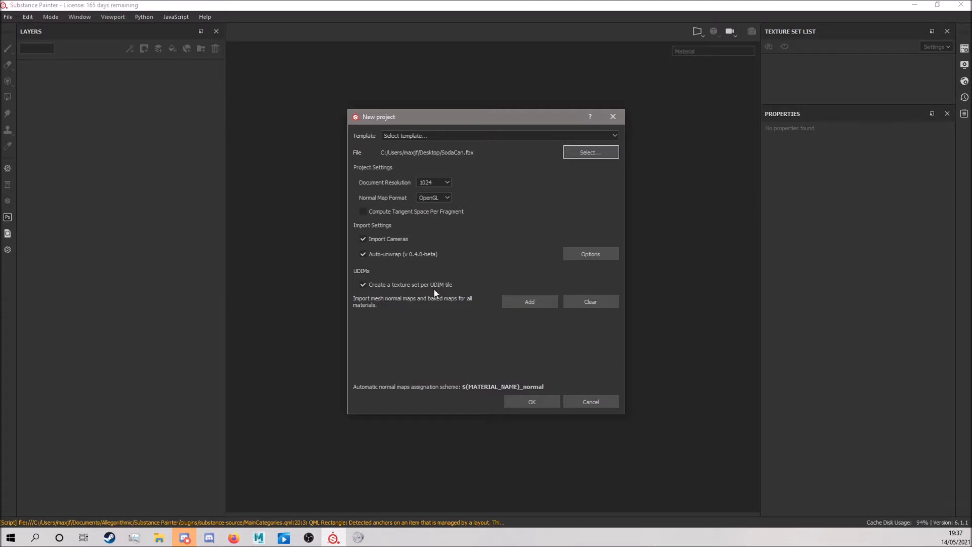
{"action": "left_click", "coordinate": [525, 401]}
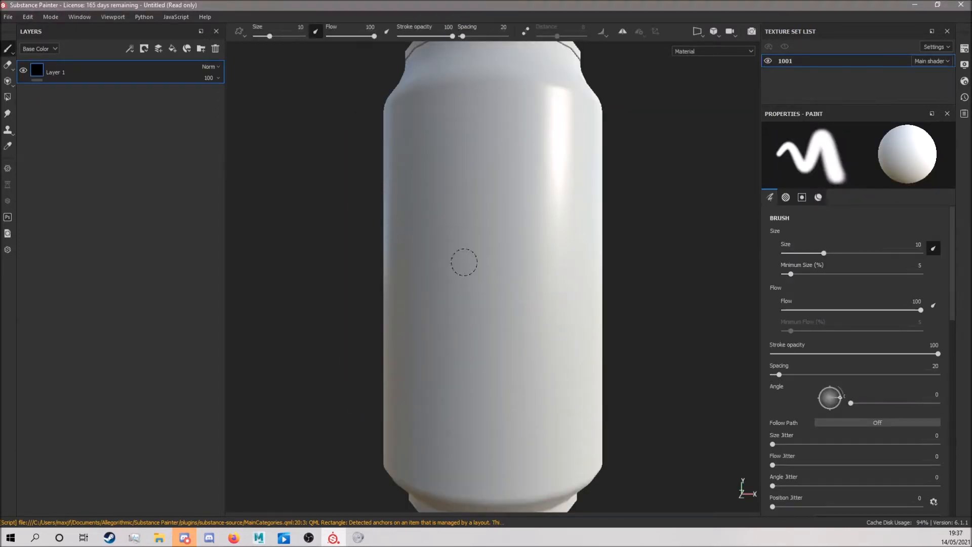
- Reset the Substance Painter interface to its default layout
{"action": "scroll", "coordinate": [460, 262], "scroll_direction": "down", "scroll_amount": 4}
{"action": "left_click_drag", "start_coordinate": [454, 260], "coordinate": [481, 299], "text": "alt"}
{"action": "middle_click_drag", "start_coordinate": [313, 269], "coordinate": [360, 308], "text": "alt"}
{"action": "mouse_move", "coordinate": [360, 308]}
{"action": "left_mouse_down", "text": "alt"}
{"action": "mouse_move", "coordinate": [425, 308]}
{"action": "mouse_move", "coordinate": [347, 299]}
{"action": "left_mouse_up", "text": "alt"}
{"action": "left_click", "coordinate": [81, 18]}
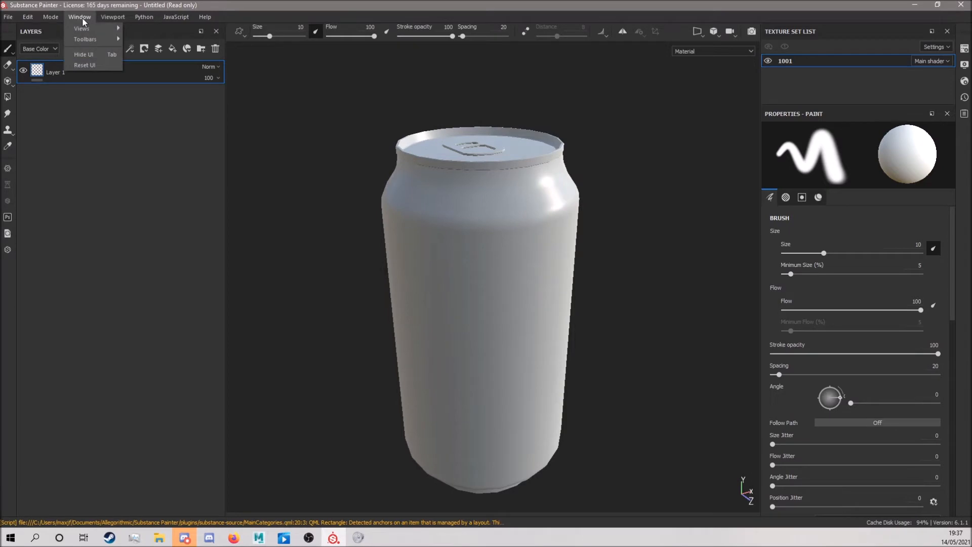
{"action": "left_click", "coordinate": [82, 65]}
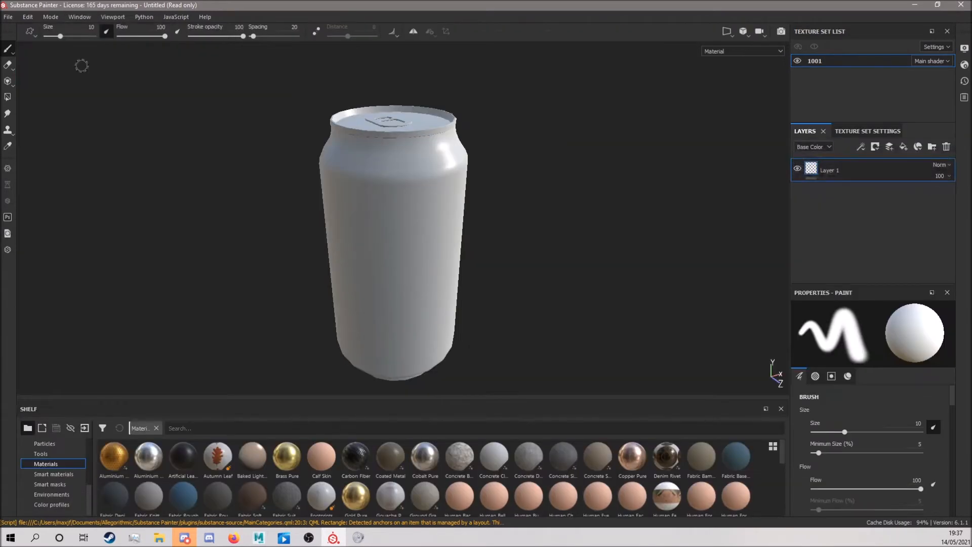
{"action": "left_click_drag", "start_coordinate": [550, 196], "coordinate": [512, 188], "text": "alt"}
{"action": "left_click", "coordinate": [78, 19]}
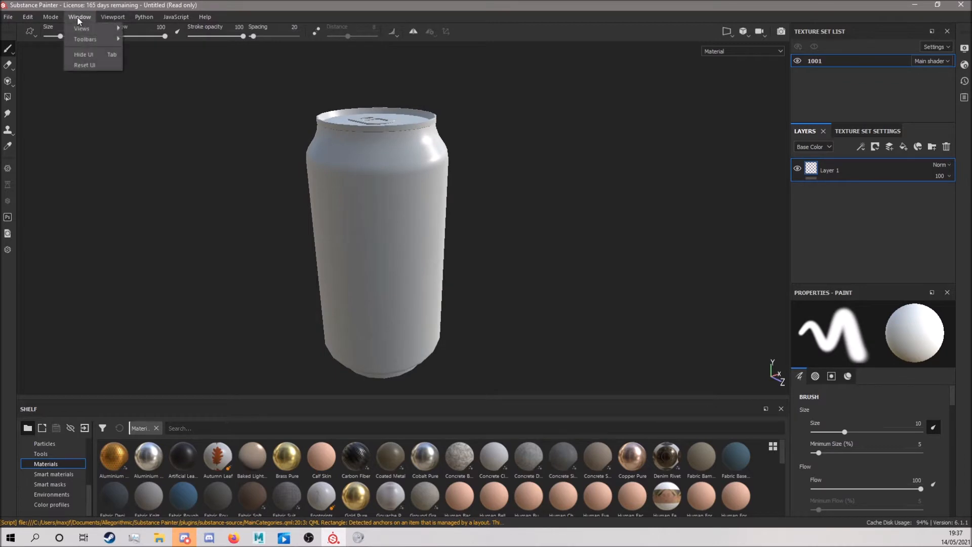
{"action": "left_click", "coordinate": [83, 65]}
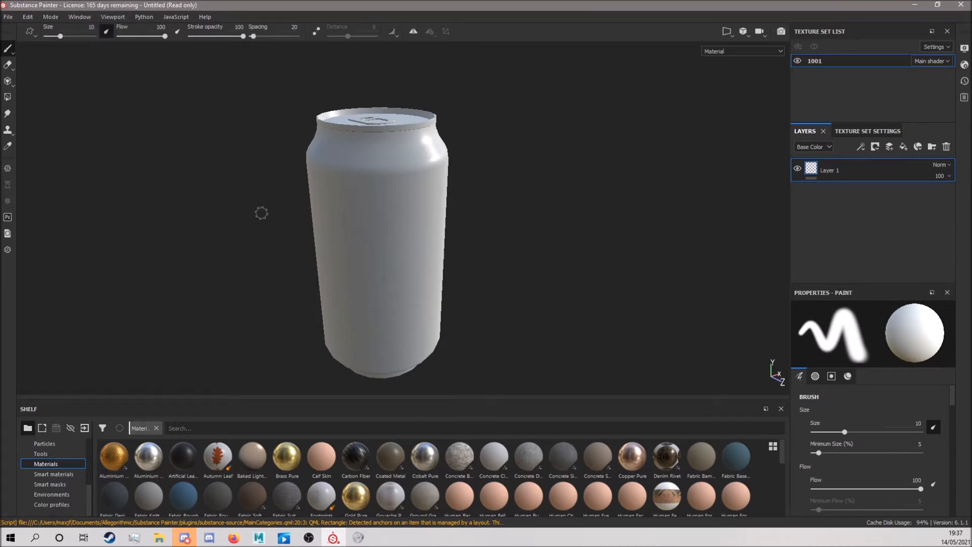
- Cycle through the combined, 3D-only and 2D-only views and settle on the combined 3D and UV view
{"action": "left_click_drag", "start_coordinate": [263, 219], "coordinate": [245, 230], "text": "alt"}
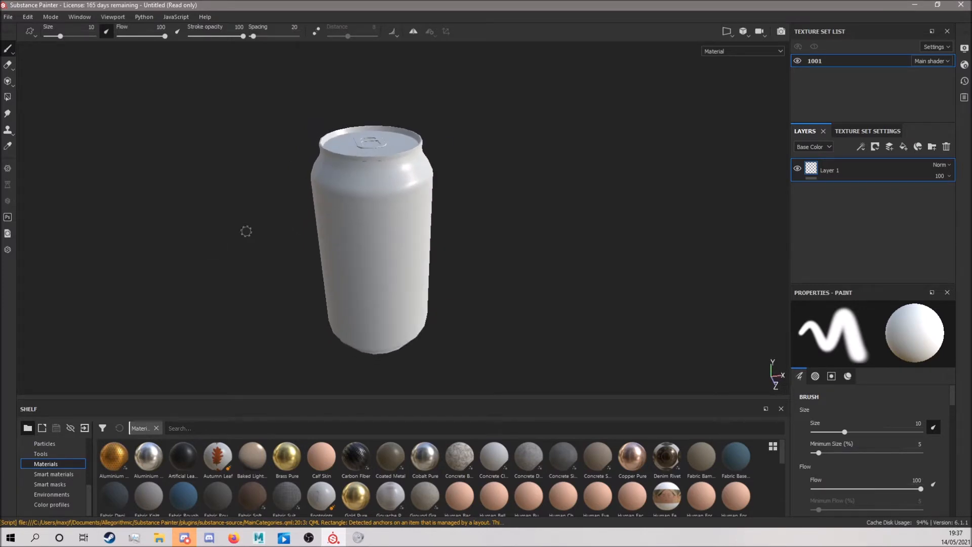
{"action": "key", "text": "F1"}
{"action": "key", "text": "F2"}
{"action": "key", "text": "F3"}
{"action": "key", "text": "F1"}
{"action": "key", "text": "F2"}
{"action": "key", "text": "F3"}
{"action": "key", "text": "F2"}
{"action": "key", "text": "F1"}
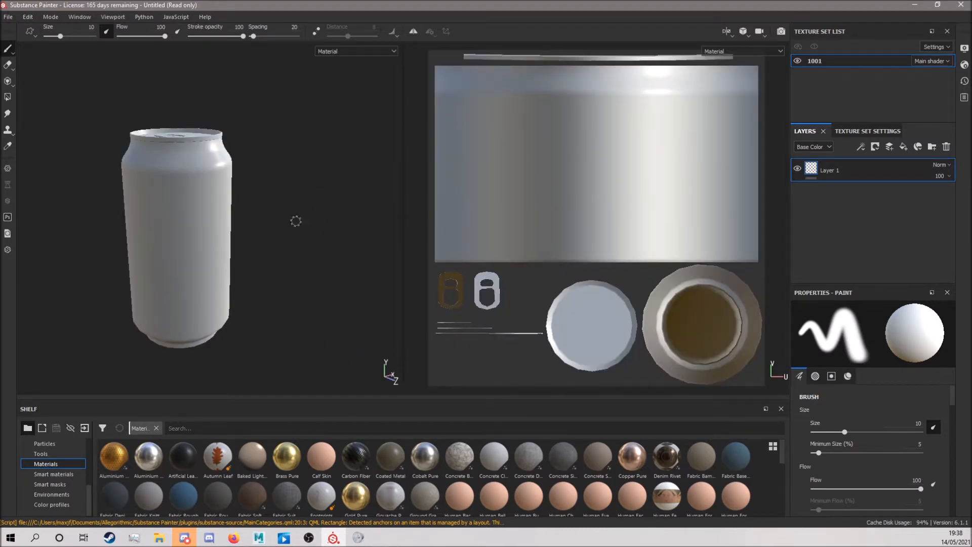
{"action": "left_click_drag", "start_coordinate": [277, 241], "coordinate": [330, 238], "text": "alt"}
{"action": "left_click_drag", "start_coordinate": [307, 207], "coordinate": [287, 203], "text": "alt"}
{"action": "mouse_move", "coordinate": [278, 191]}
{"action": "left_mouse_down", "text": "alt"}
{"action": "mouse_move", "coordinate": [272, 206]}
{"action": "mouse_move", "coordinate": [284, 198]}
{"action": "left_mouse_up", "text": "alt"}
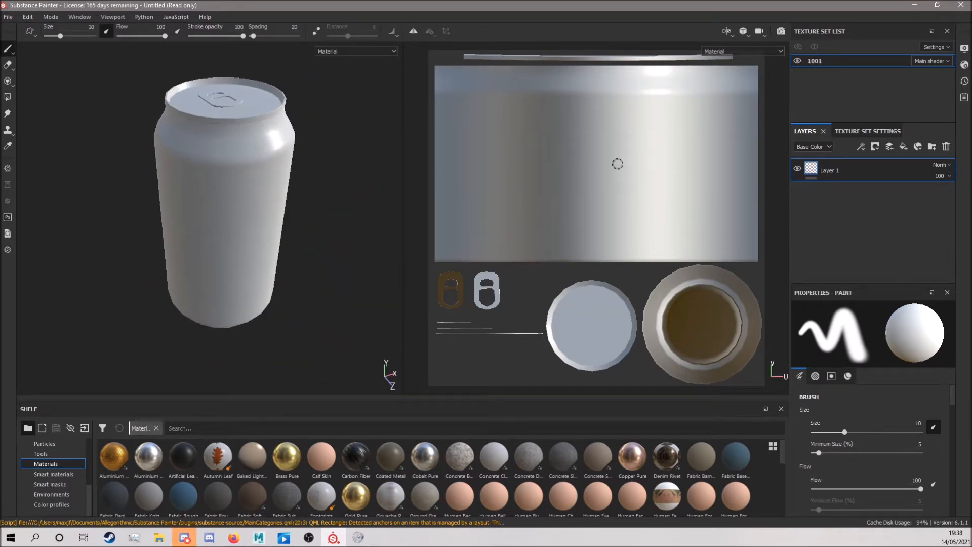
- Try a texture set size of 256 and return the size to 1024
{"action": "left_click", "coordinate": [869, 132]}
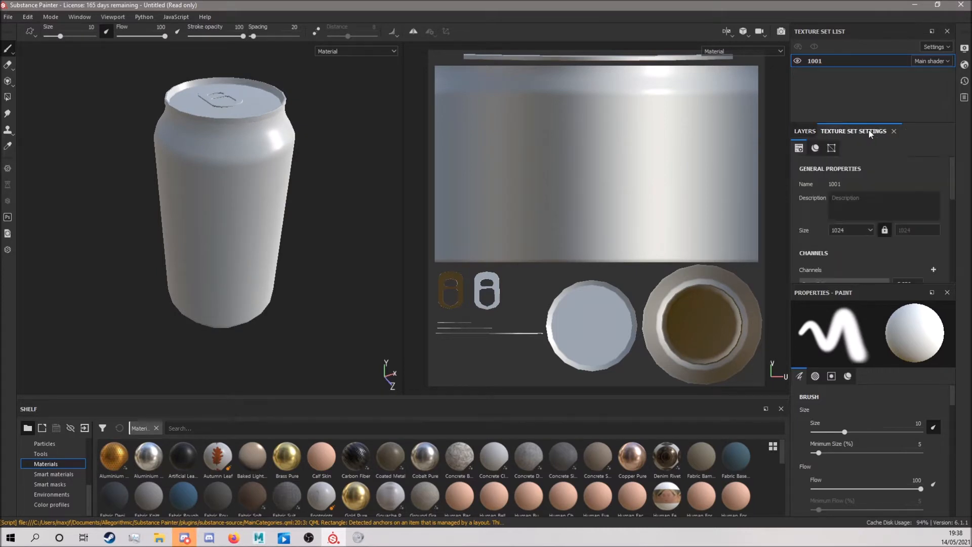
{"action": "left_click", "coordinate": [845, 231]}
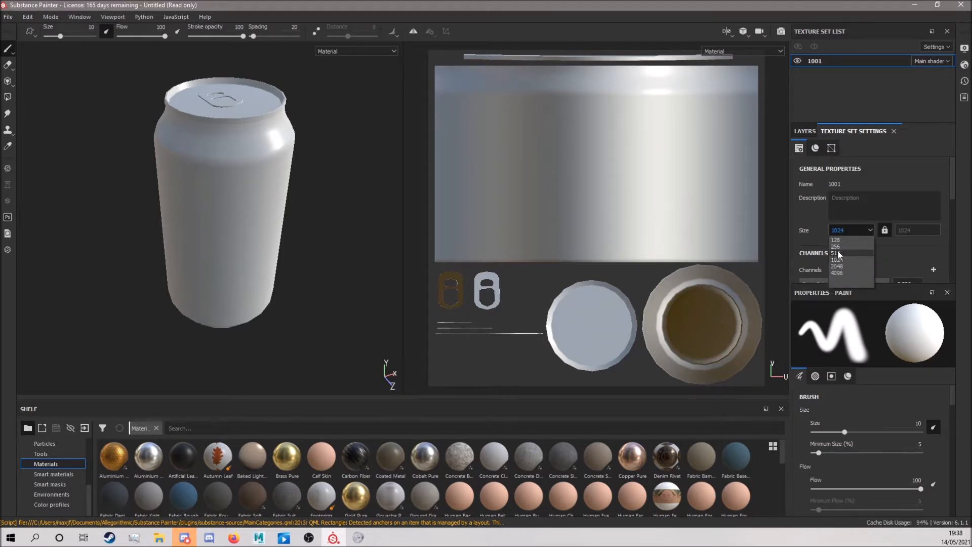
{"action": "left_click", "coordinate": [836, 247]}
{"action": "left_click", "coordinate": [846, 230]}
{"action": "left_click", "coordinate": [840, 262]}
{"action": "scroll", "coordinate": [303, 206], "scroll_direction": "down", "scroll_amount": 1}
{"action": "scroll", "coordinate": [301, 206], "scroll_direction": "up", "scroll_amount": 4}
{"action": "mouse_move", "coordinate": [277, 206]}
{"action": "left_mouse_down", "text": "alt"}
{"action": "mouse_move", "coordinate": [287, 196]}
{"action": "mouse_move", "coordinate": [278, 193]}
{"action": "left_mouse_up", "text": "alt"}
{"action": "scroll", "coordinate": [862, 218], "scroll_direction": "down", "scroll_amount": 4}
{"action": "scroll", "coordinate": [855, 203], "scroll_direction": "up", "scroll_amount": 4}
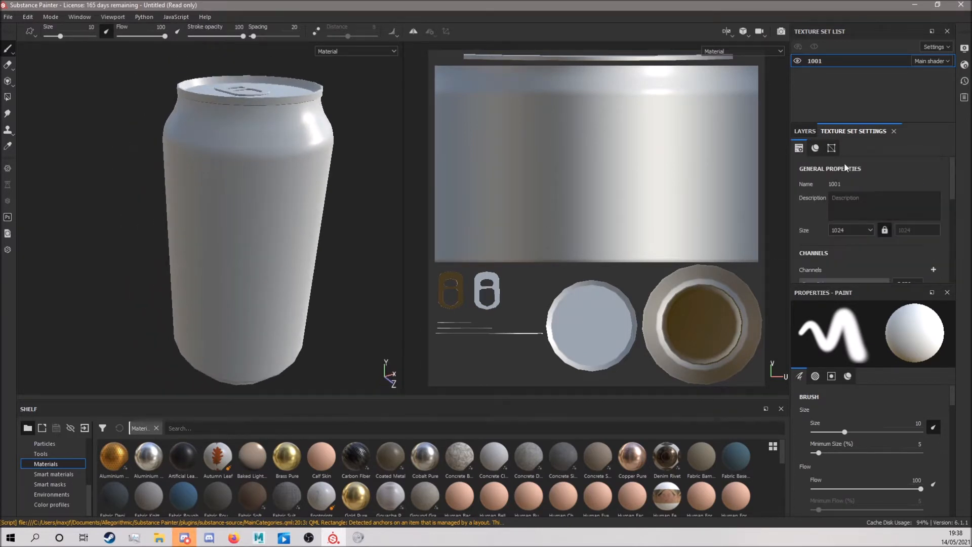
- Bake the mesh maps for texture set 1001 at 512 output size with the ID map excluded
{"action": "scroll", "coordinate": [886, 219], "scroll_direction": "down", "scroll_amount": 8}
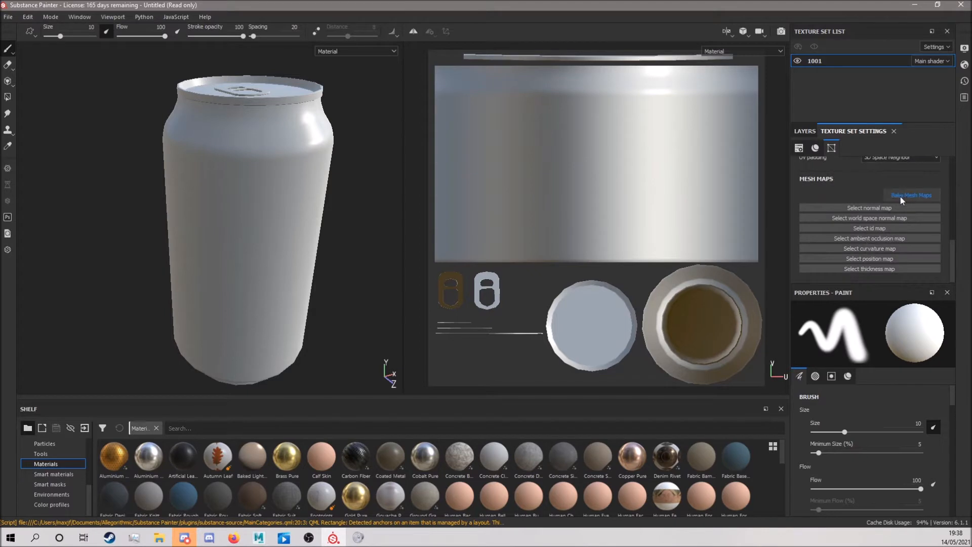
{"action": "left_click", "coordinate": [909, 196]}
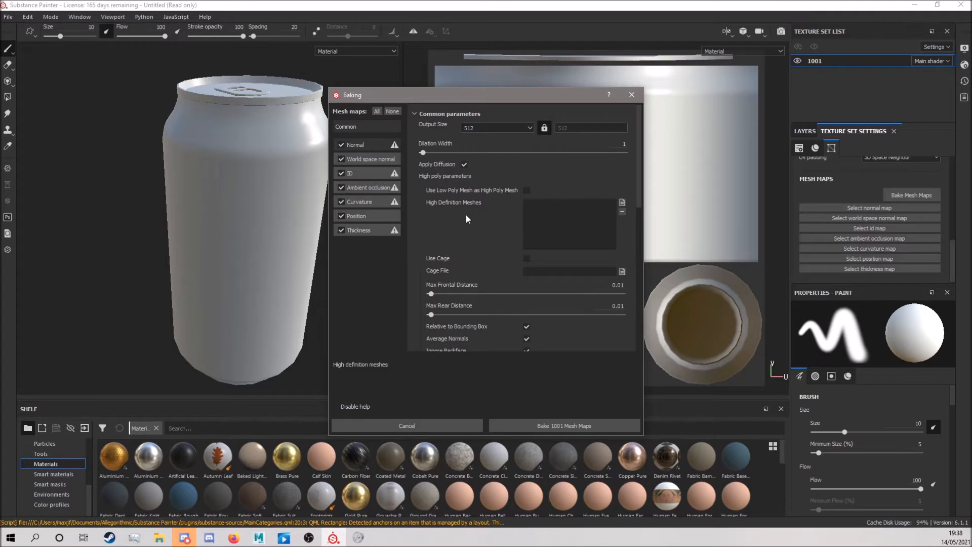
{"action": "scroll", "coordinate": [466, 215], "scroll_direction": "down", "scroll_amount": 3}
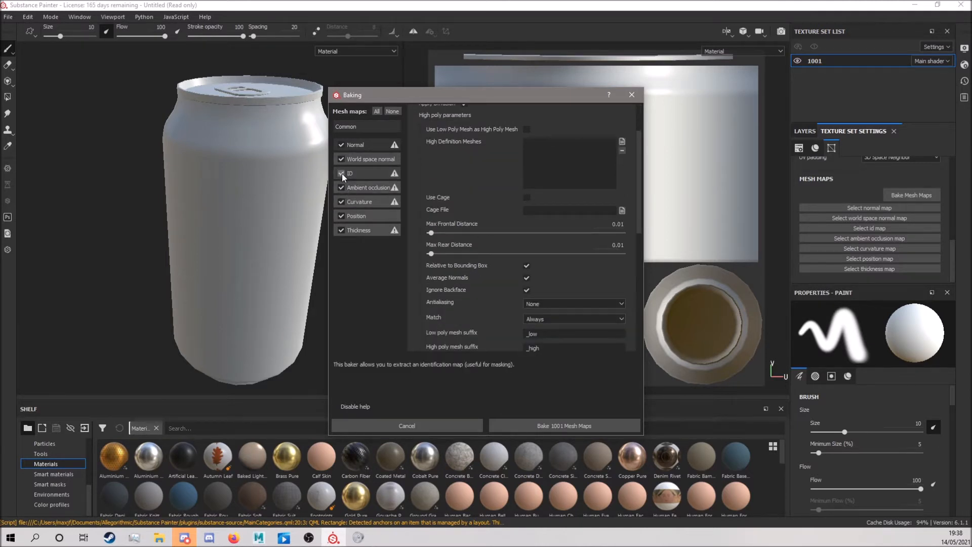
{"action": "left_click", "coordinate": [342, 173]}
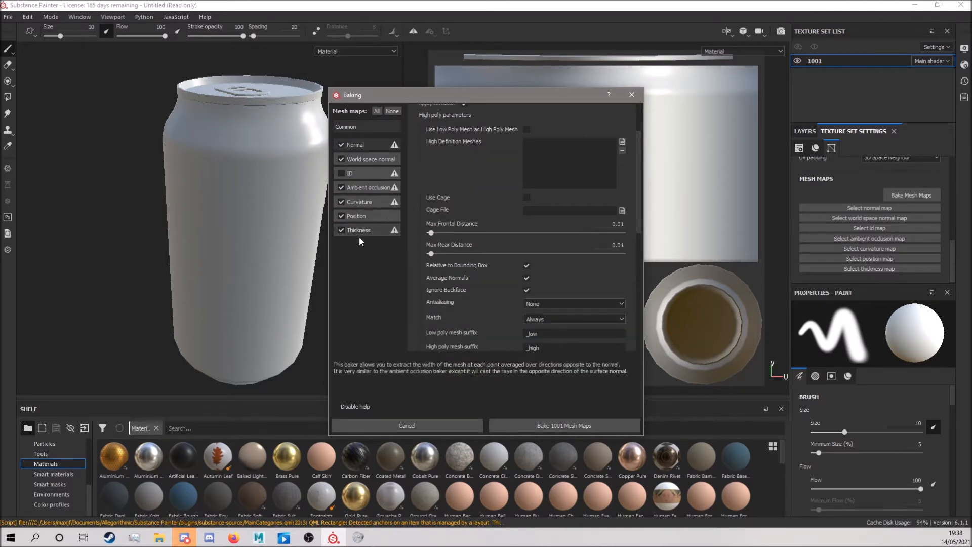
{"action": "left_click", "coordinate": [529, 426]}
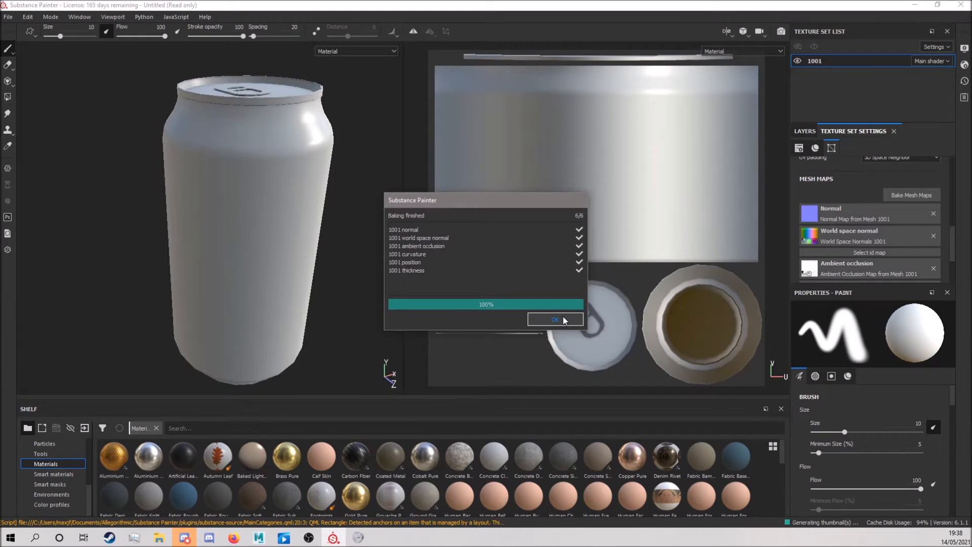
{"action": "left_click", "coordinate": [557, 319]}
- Display the baked ambient occlusion map in the viewports and examine it on the can from below and the side
{"action": "scroll", "coordinate": [864, 233], "scroll_direction": "down", "scroll_amount": 2}
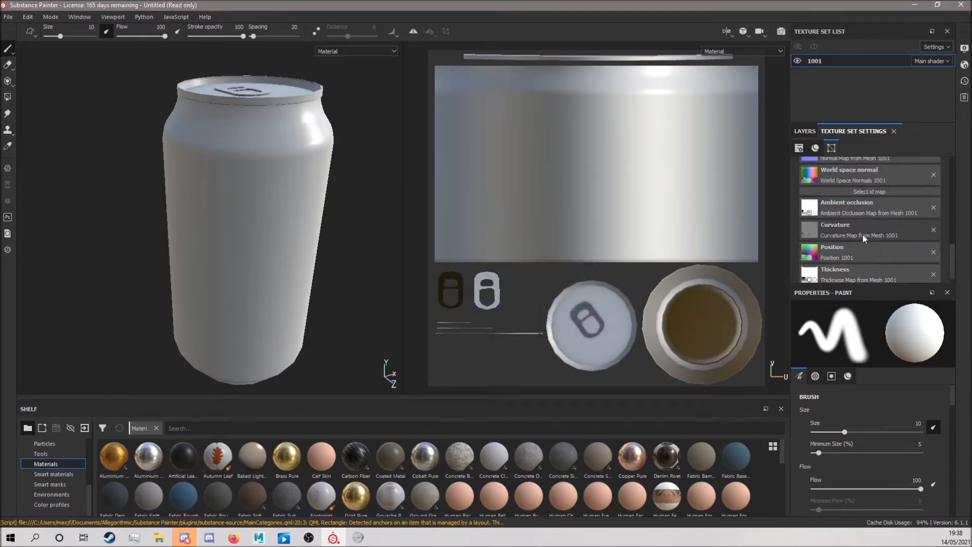
{"action": "scroll", "coordinate": [863, 233], "scroll_direction": "up", "scroll_amount": 1}
{"action": "left_click", "coordinate": [733, 51]}
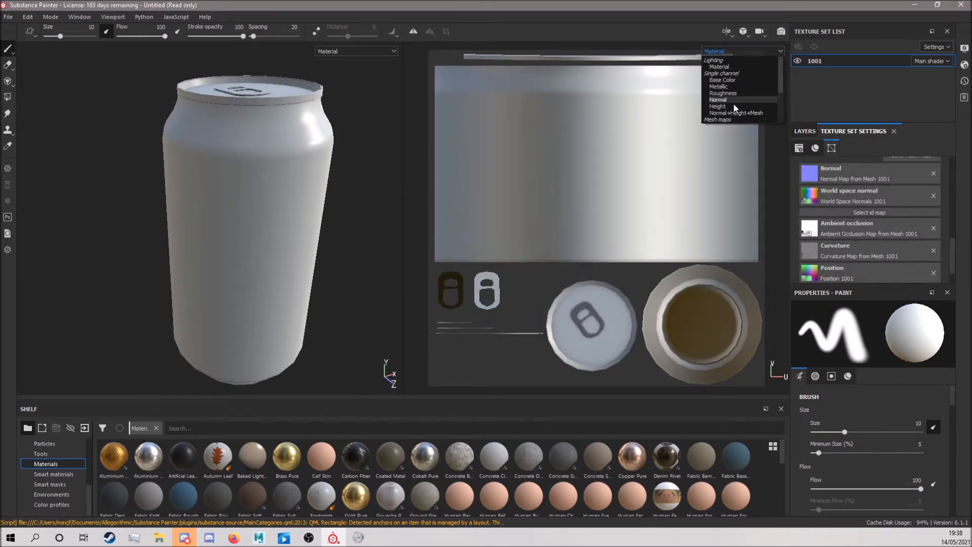
{"action": "scroll", "coordinate": [733, 102], "scroll_direction": "down", "scroll_amount": 3}
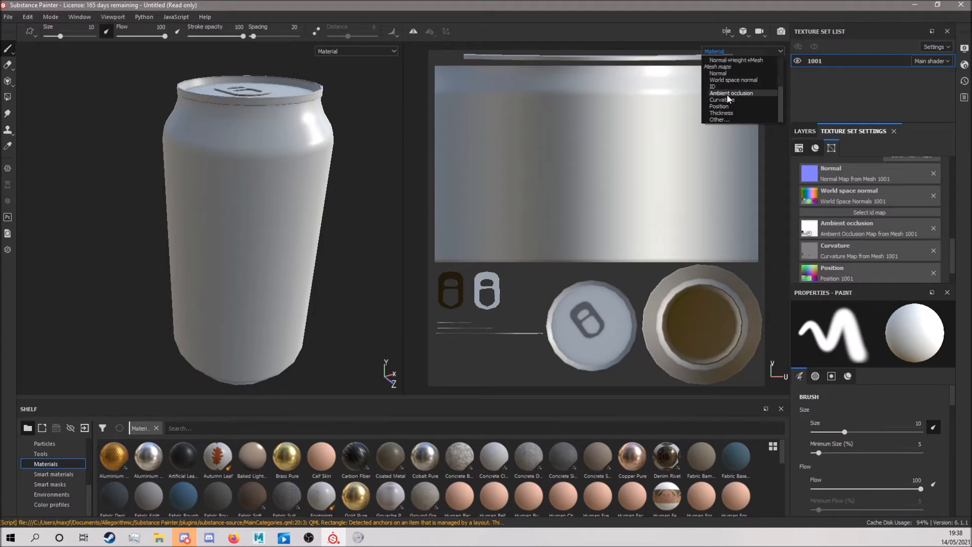
{"action": "left_click", "coordinate": [729, 95]}
{"action": "left_click_drag", "start_coordinate": [295, 173], "coordinate": [248, 118], "text": "alt"}
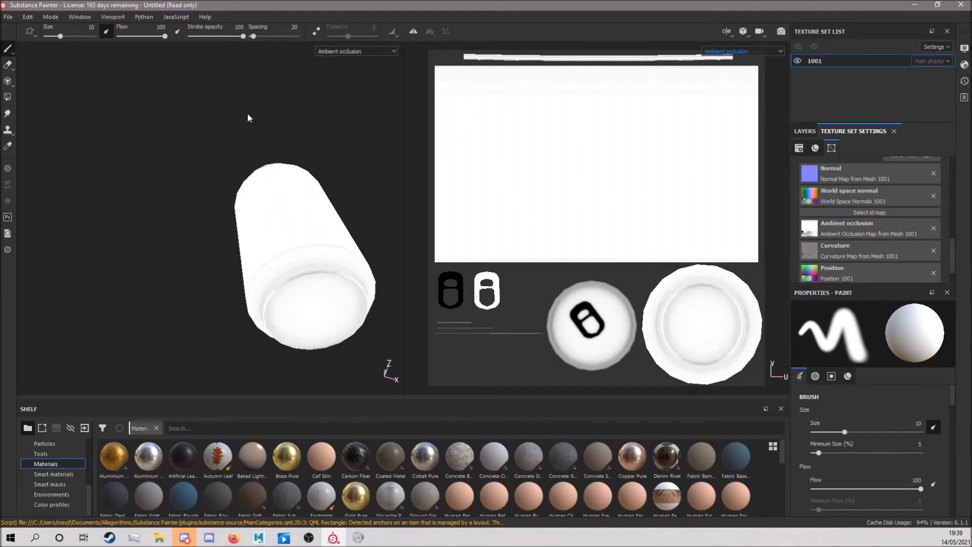
{"action": "left_click_drag", "start_coordinate": [318, 223], "coordinate": [319, 251], "text": "alt"}
- Switch the viewport display to the curvature mesh map and examine it on the can's lid and body
{"action": "left_click", "coordinate": [742, 51]}
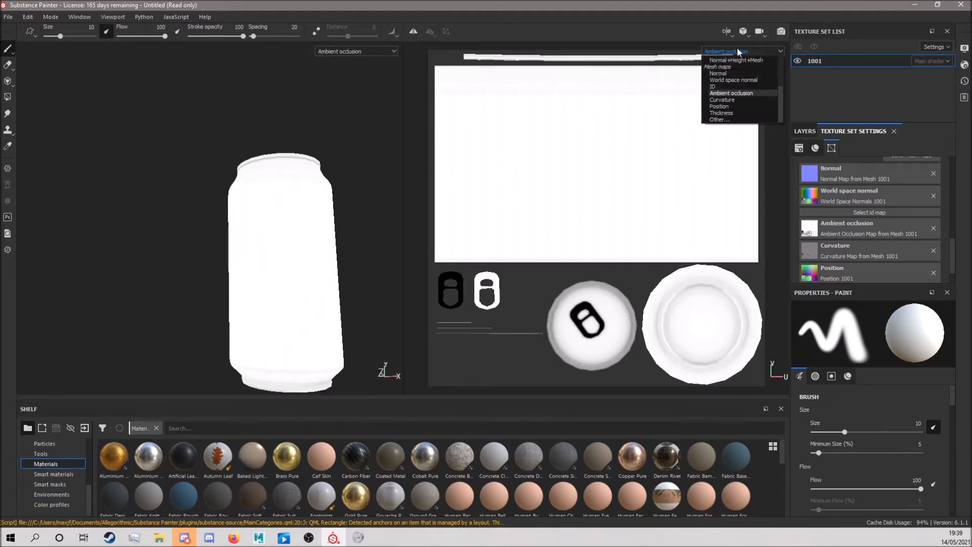
{"action": "left_click", "coordinate": [722, 100]}
{"action": "left_click_drag", "start_coordinate": [284, 260], "coordinate": [260, 205], "text": "alt"}
{"action": "scroll", "coordinate": [250, 199], "scroll_direction": "up", "scroll_amount": 4}
{"action": "scroll", "coordinate": [258, 231], "scroll_direction": "down", "scroll_amount": 4}
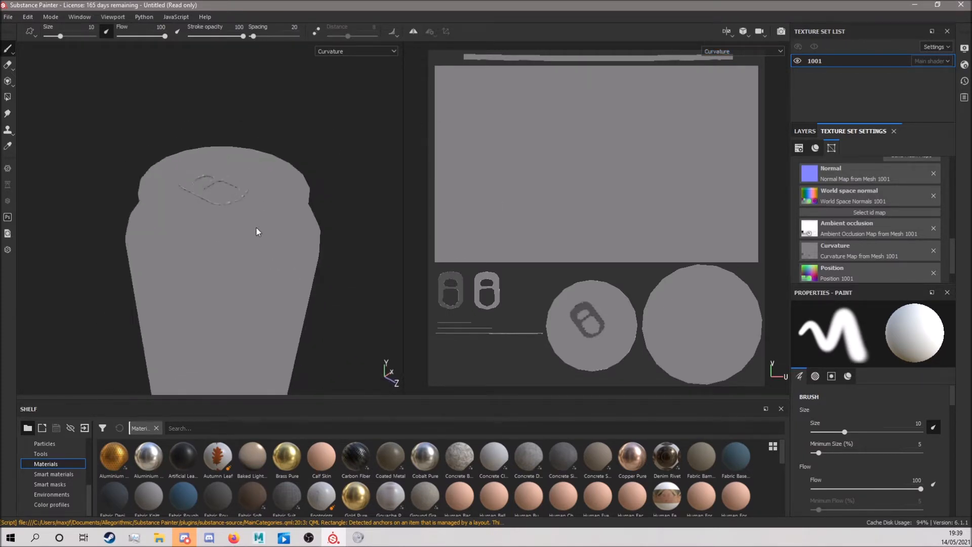
{"action": "middle_click_drag", "start_coordinate": [260, 231], "coordinate": [275, 159], "text": "alt"}
{"action": "left_click_drag", "start_coordinate": [275, 160], "coordinate": [402, 136], "text": "alt"}
- View the normal mesh map on the can and return the viewport display to Material
{"action": "left_click", "coordinate": [731, 50]}
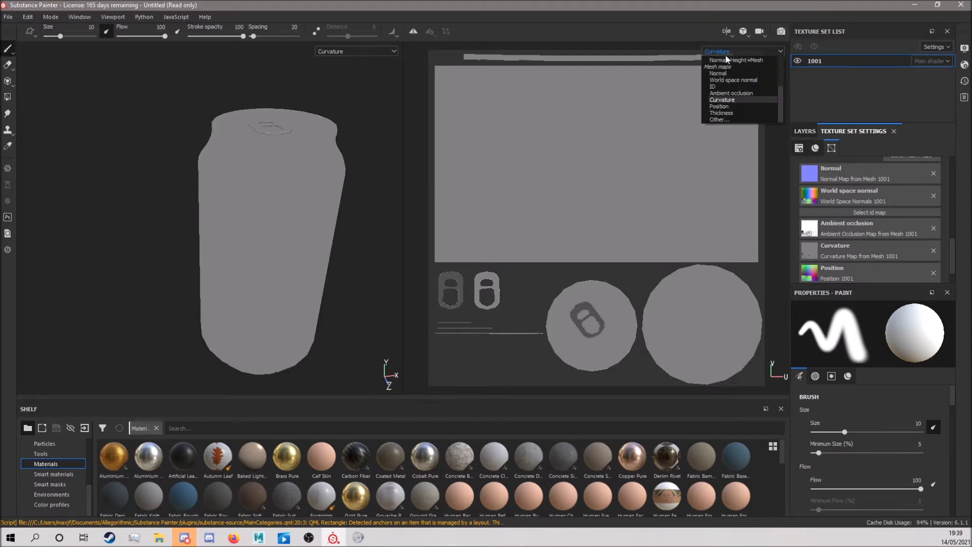
{"action": "left_click", "coordinate": [729, 73]}
{"action": "left_click", "coordinate": [737, 50]}
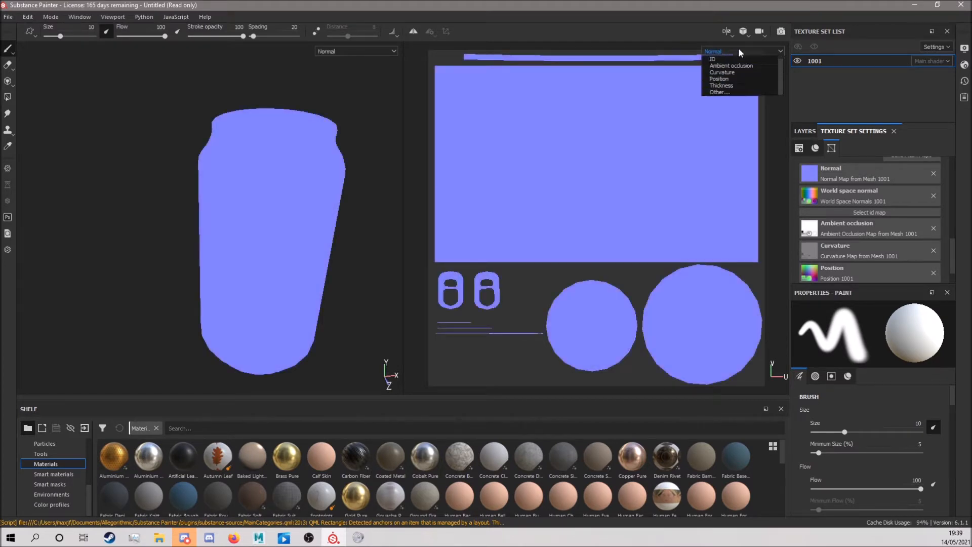
{"action": "left_click", "coordinate": [722, 58]}
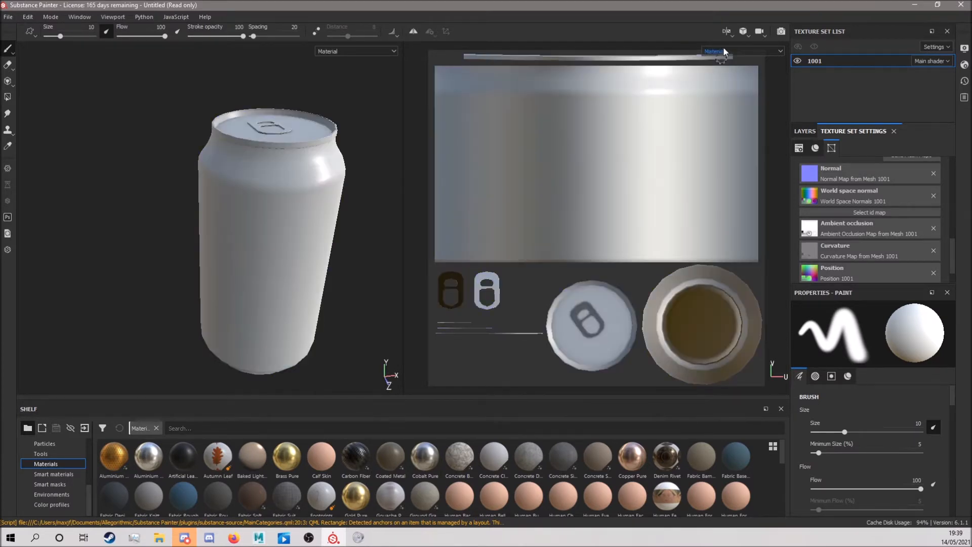
{"action": "scroll", "coordinate": [326, 226], "scroll_direction": "down", "scroll_amount": 1}
{"action": "scroll", "coordinate": [326, 226], "scroll_direction": "up", "scroll_amount": 3}
{"action": "left_click_drag", "start_coordinate": [301, 230], "coordinate": [322, 199], "text": "alt"}
{"action": "middle_click_drag", "start_coordinate": [322, 198], "coordinate": [335, 167], "text": "alt"}
{"action": "left_click_drag", "start_coordinate": [335, 168], "coordinate": [289, 178], "text": "alt"}
{"action": "middle_click_drag", "start_coordinate": [288, 177], "coordinate": [282, 181], "text": "alt"}
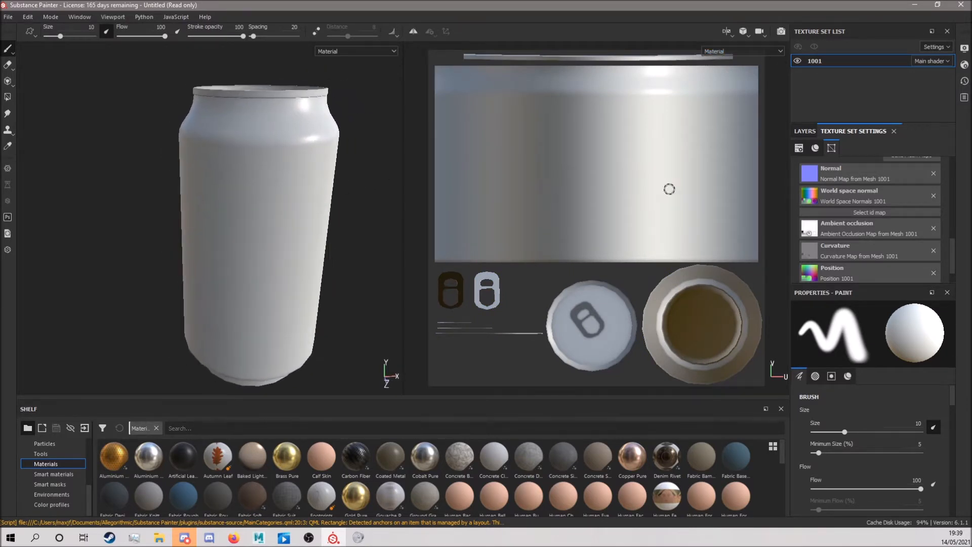
- Show the layer stack for texture set 1001 and enlarge the shelf area slightly
{"action": "left_click", "coordinate": [805, 131]}
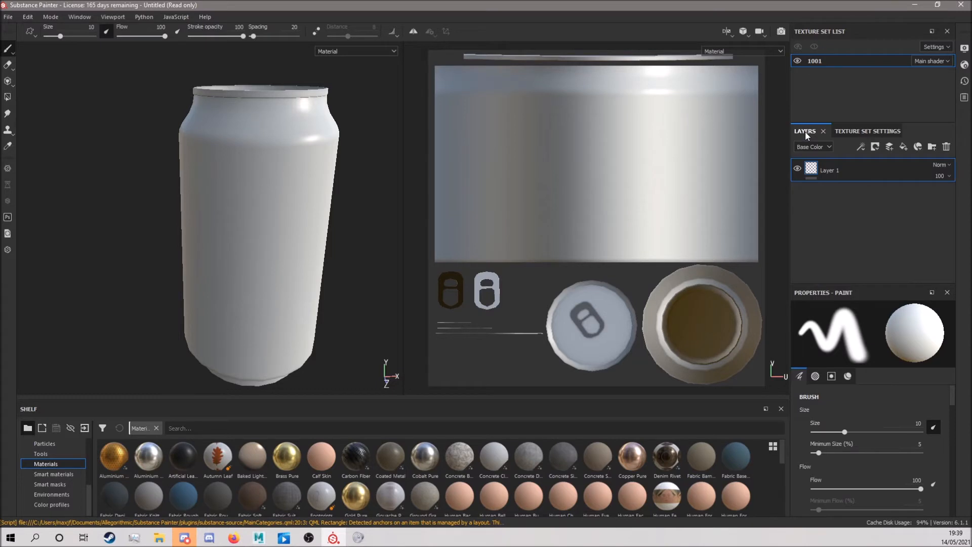
{"action": "mouse_move", "coordinate": [310, 173]}
{"action": "left_mouse_down", "text": "alt"}
{"action": "mouse_move", "coordinate": [291, 182]}
{"action": "mouse_move", "coordinate": [321, 215]}
{"action": "mouse_move", "coordinate": [284, 182]}
{"action": "left_mouse_up", "text": "alt"}
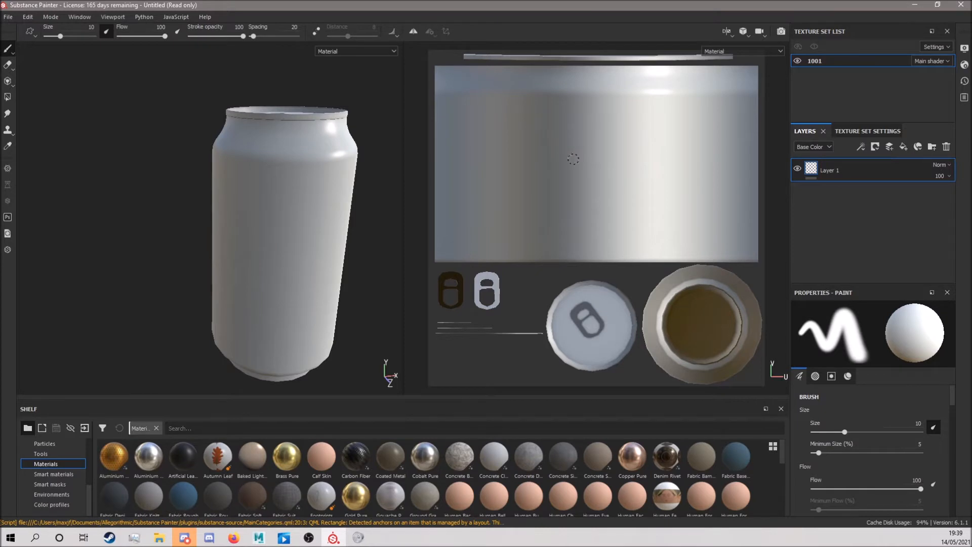
{"action": "left_click_drag", "start_coordinate": [184, 171], "coordinate": [172, 189], "text": "alt"}
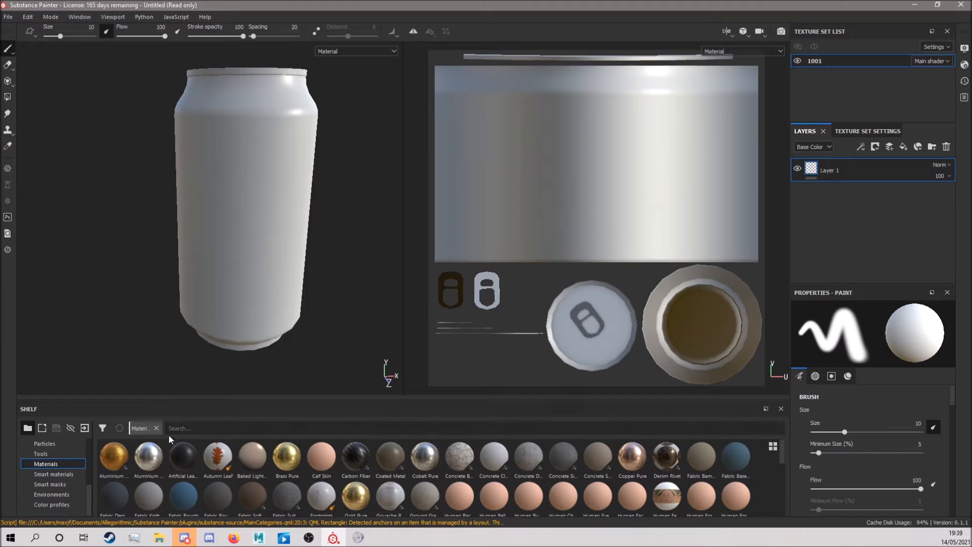
{"action": "left_click_drag", "start_coordinate": [194, 400], "coordinate": [194, 379]}
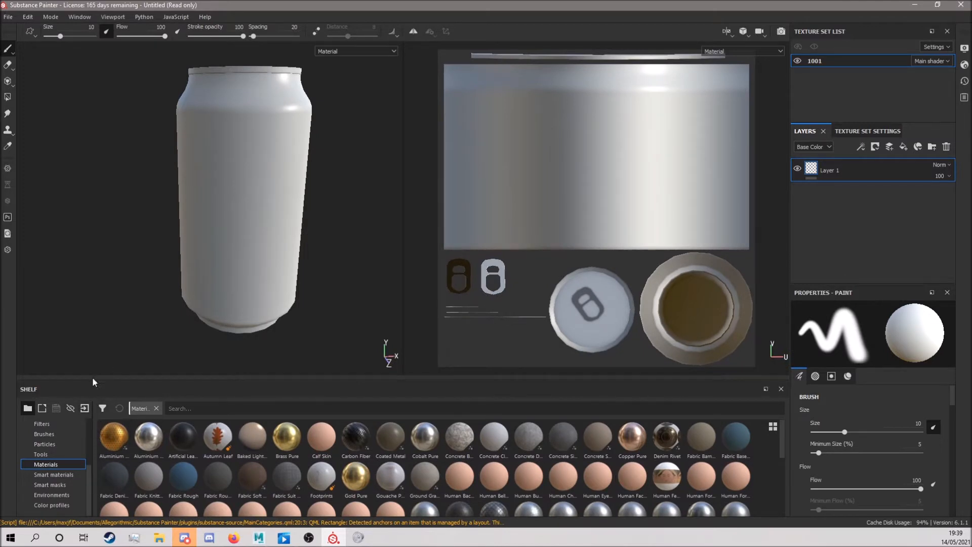
- Start a resource import and add the cokecan image from the Desktop
{"action": "left_click", "coordinate": [84, 409]}
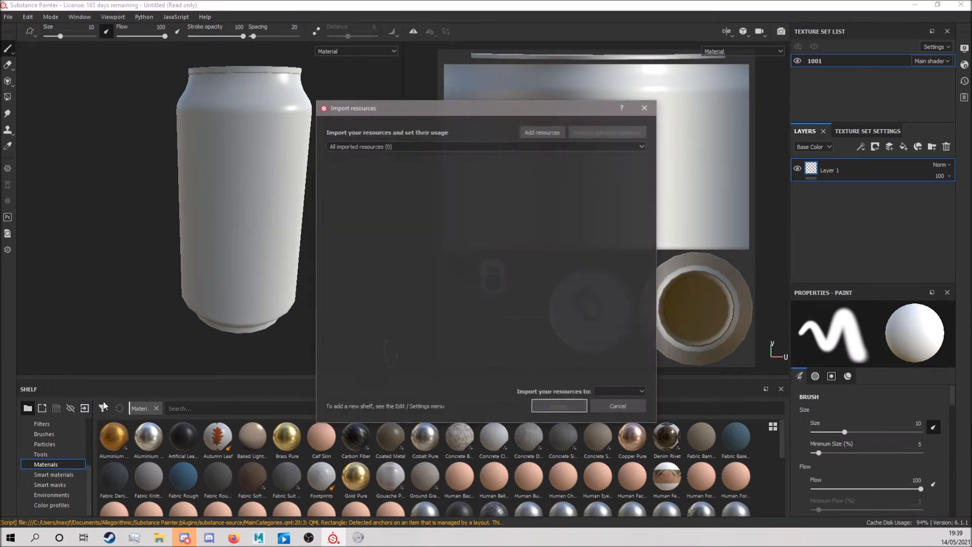
{"action": "left_click", "coordinate": [542, 133]}
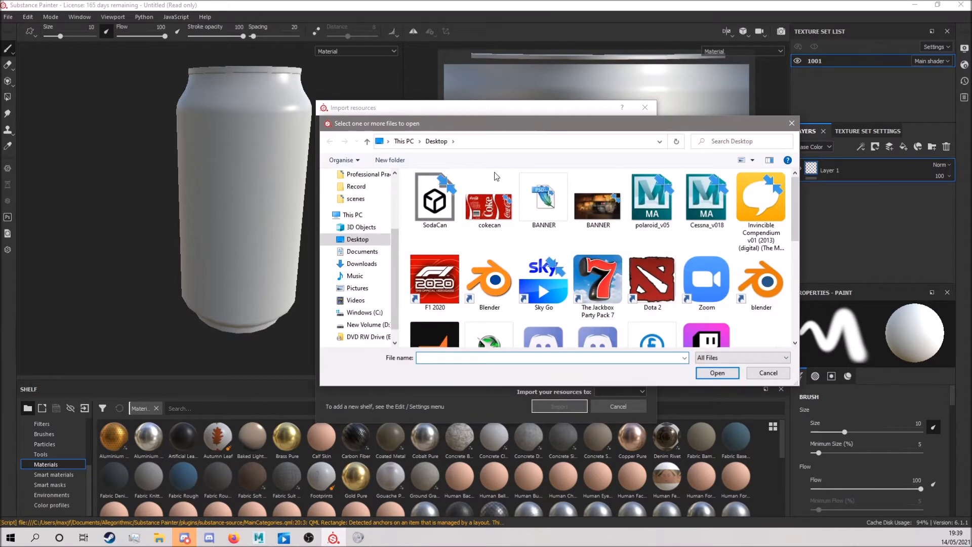
{"action": "left_click", "coordinate": [493, 213]}
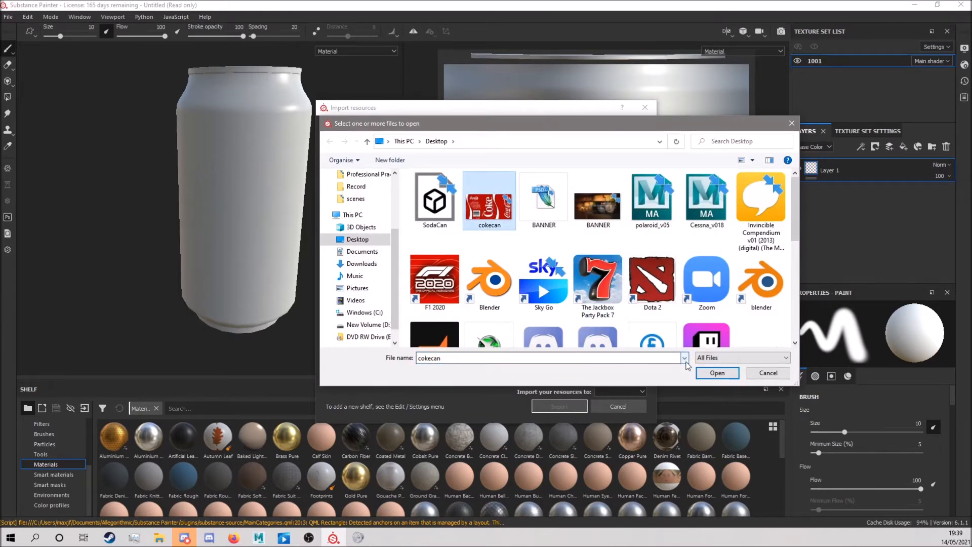
{"action": "left_click", "coordinate": [717, 373]}
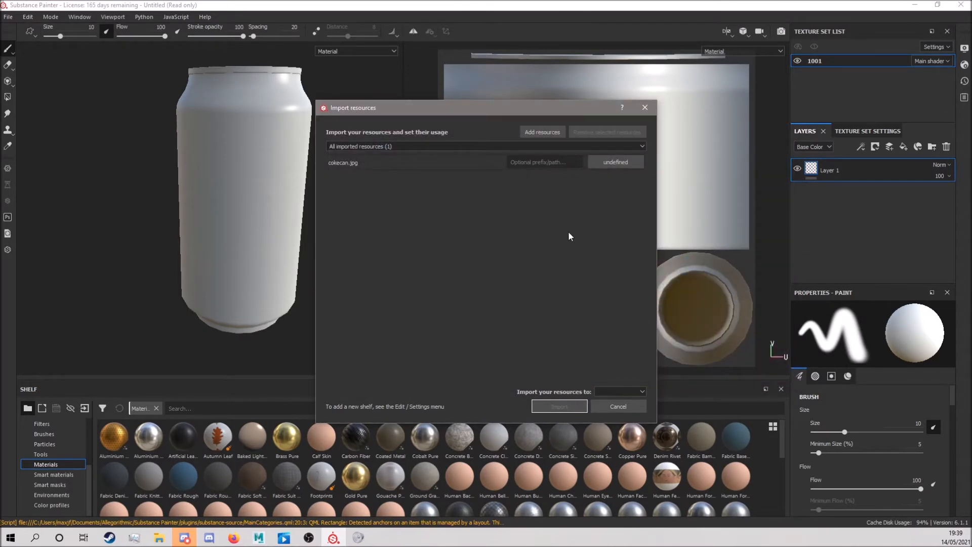
- Set the usage of cokecan.jpg to texture and import it into the current session
{"action": "left_click", "coordinate": [335, 157]}
{"action": "left_click", "coordinate": [615, 162]}
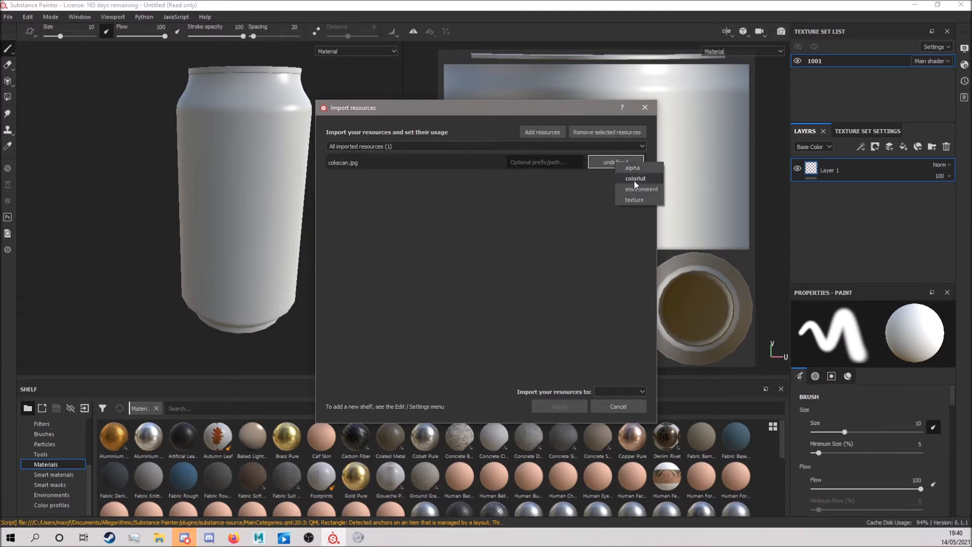
{"action": "left_click", "coordinate": [630, 200]}
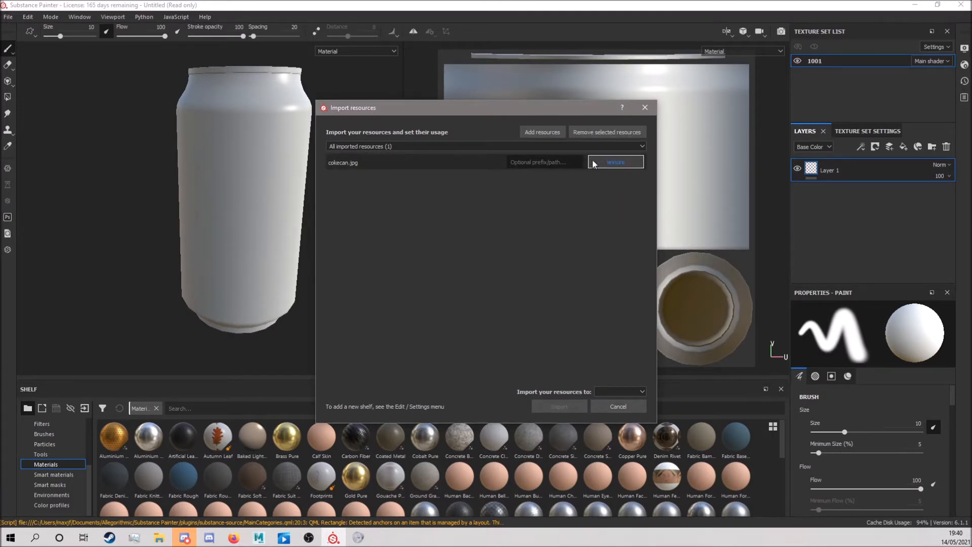
{"action": "left_click", "coordinate": [611, 393]}
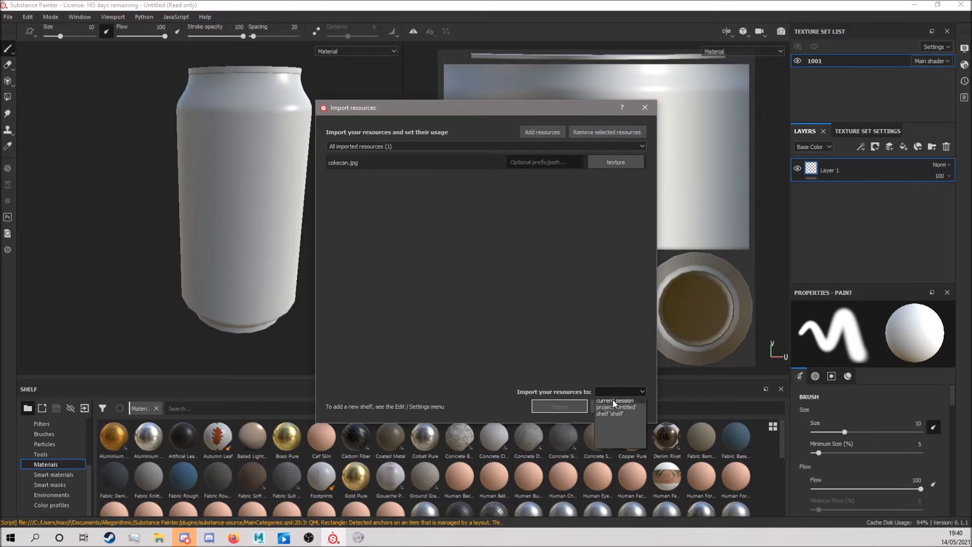
{"action": "left_click", "coordinate": [612, 400]}
{"action": "left_click", "coordinate": [549, 406]}
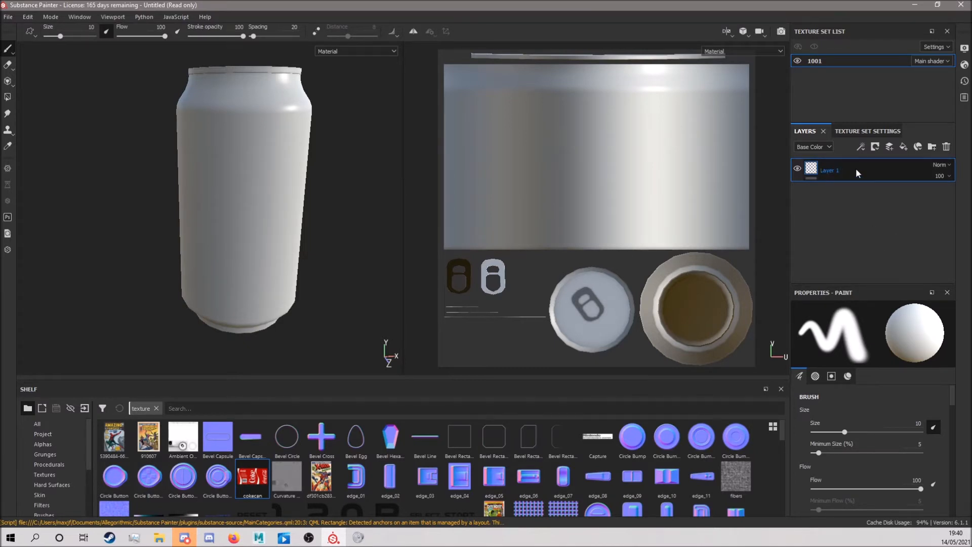
- Add a fill layer above Layer 1 and assign the cokecan texture to its Base Color
{"action": "left_click", "coordinate": [903, 148]}
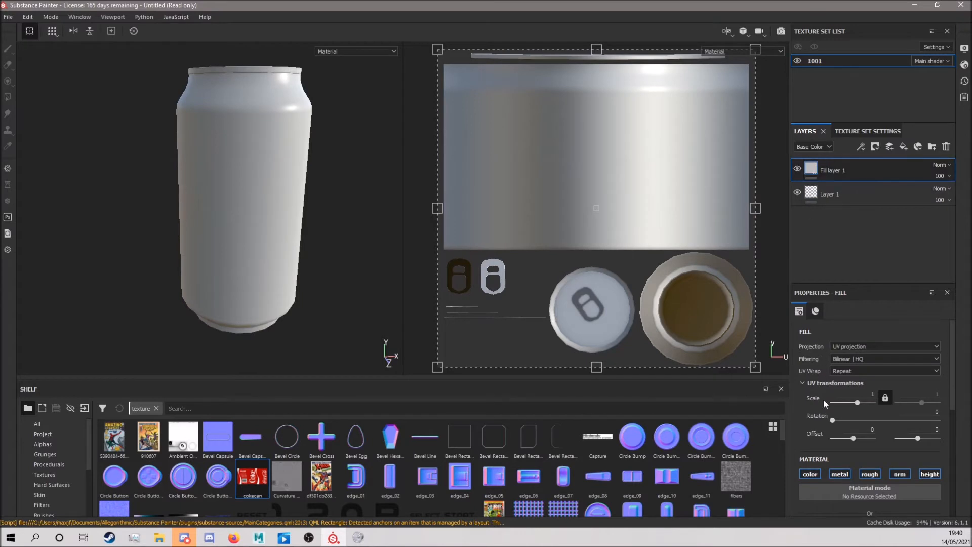
{"action": "scroll", "coordinate": [844, 427], "scroll_direction": "down", "scroll_amount": 5}
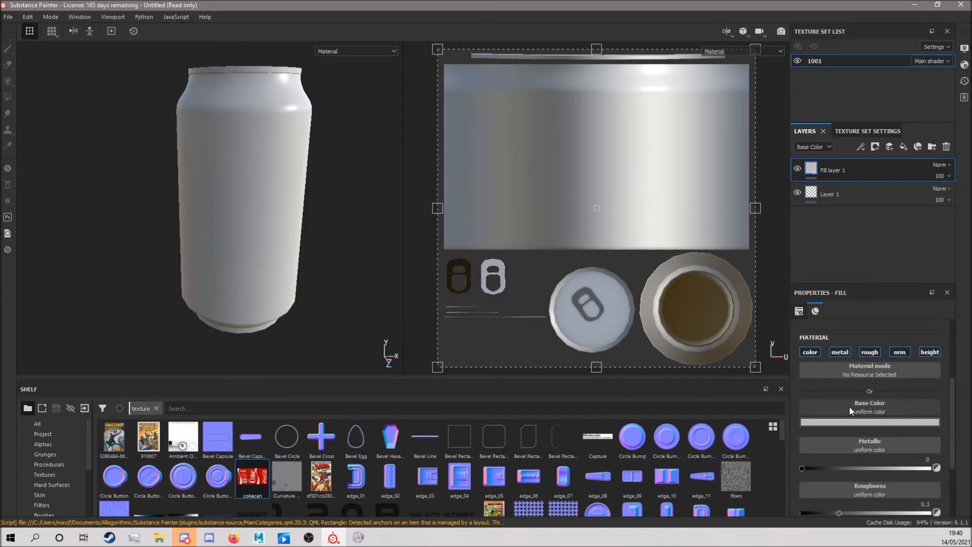
{"action": "left_click_drag", "start_coordinate": [252, 481], "coordinate": [875, 408]}
{"action": "left_click_drag", "start_coordinate": [277, 163], "coordinate": [220, 217], "text": "alt"}
{"action": "scroll", "coordinate": [196, 209], "scroll_direction": "down", "scroll_amount": 5}
{"action": "middle_click_drag", "start_coordinate": [220, 218], "coordinate": [268, 219], "text": "alt"}
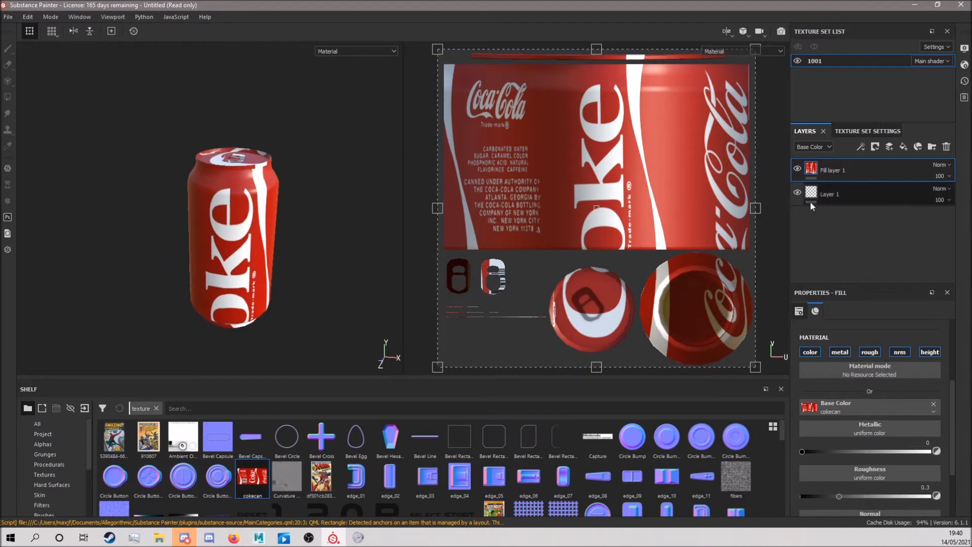
- Shrink the fill layer's label image to a UV scale of about 2.37 by 2.33 and set UV Wrap to None
{"action": "scroll", "coordinate": [869, 428], "scroll_direction": "up", "scroll_amount": 3}
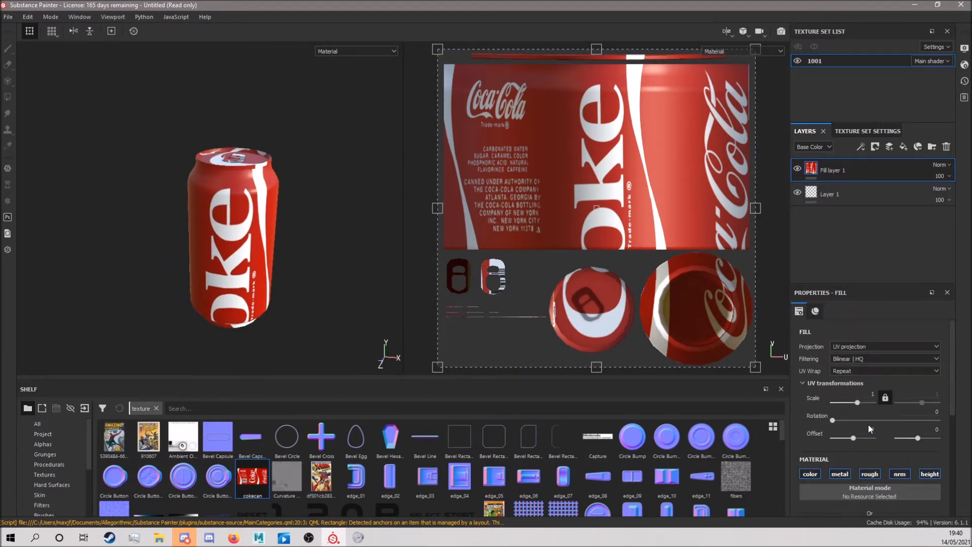
{"action": "left_click", "coordinate": [835, 372]}
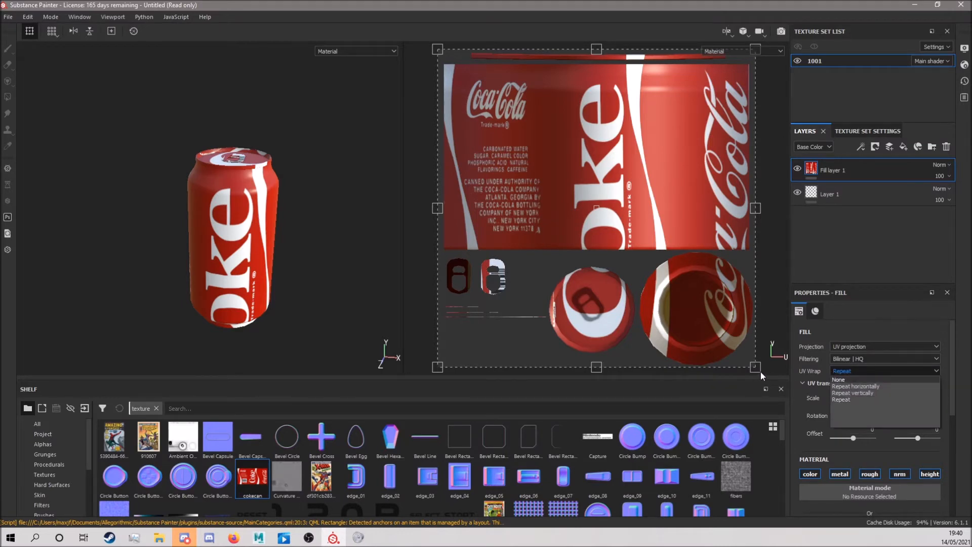
{"action": "left_click_drag", "start_coordinate": [757, 368], "coordinate": [571, 186]}
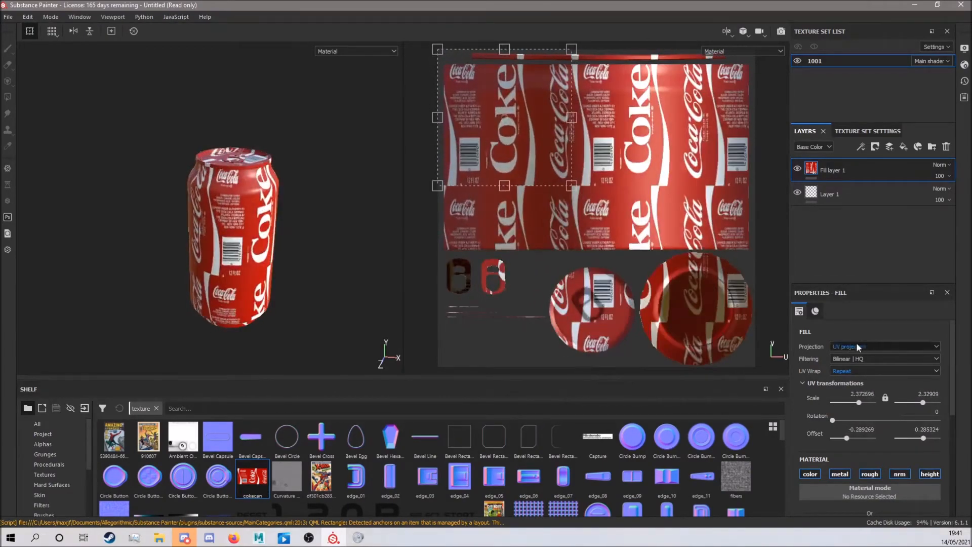
{"action": "left_click", "coordinate": [861, 371]}
{"action": "left_click", "coordinate": [843, 382]}
- Move and stretch the label image to fit the can body's UV shell, at a scale of about 1.04 by 1.70
{"action": "left_click_drag", "start_coordinate": [529, 146], "coordinate": [535, 160]}
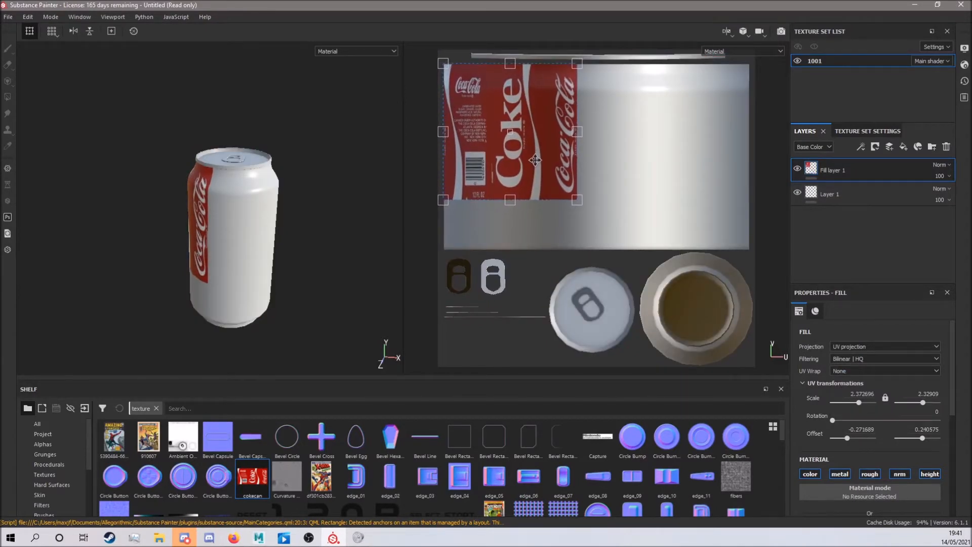
{"action": "left_click_drag", "start_coordinate": [577, 200], "coordinate": [750, 250]}
{"action": "left_click_drag", "start_coordinate": [349, 242], "coordinate": [218, 228], "text": "alt"}
{"action": "scroll", "coordinate": [263, 224], "scroll_direction": "up", "scroll_amount": 5}
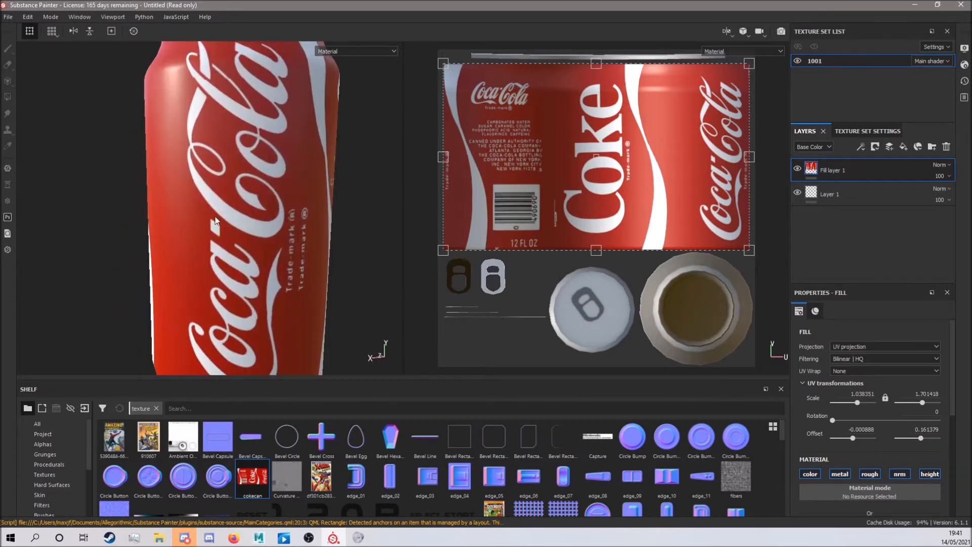
{"action": "middle_click_drag", "start_coordinate": [213, 111], "coordinate": [210, 171], "text": "alt"}
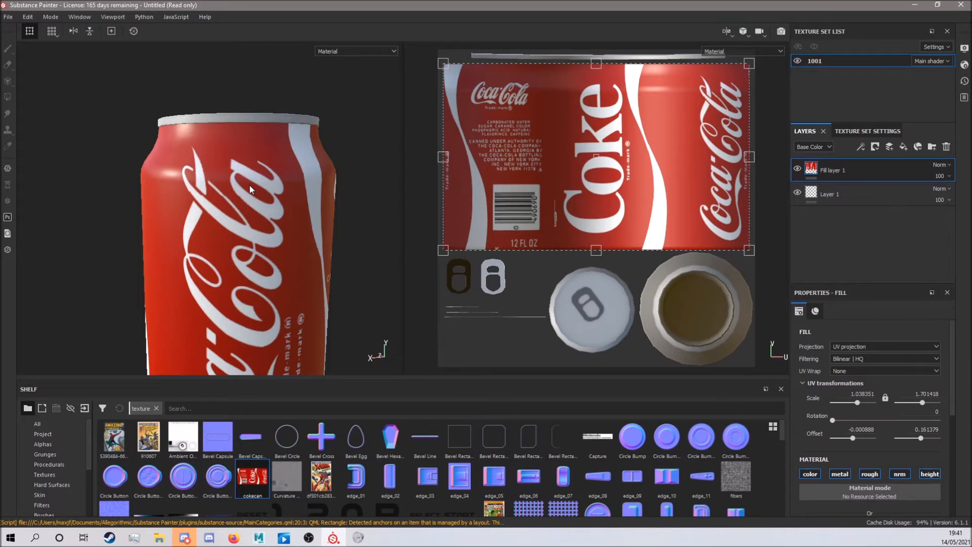
{"action": "scroll", "coordinate": [346, 253], "scroll_direction": "down", "scroll_amount": 1}
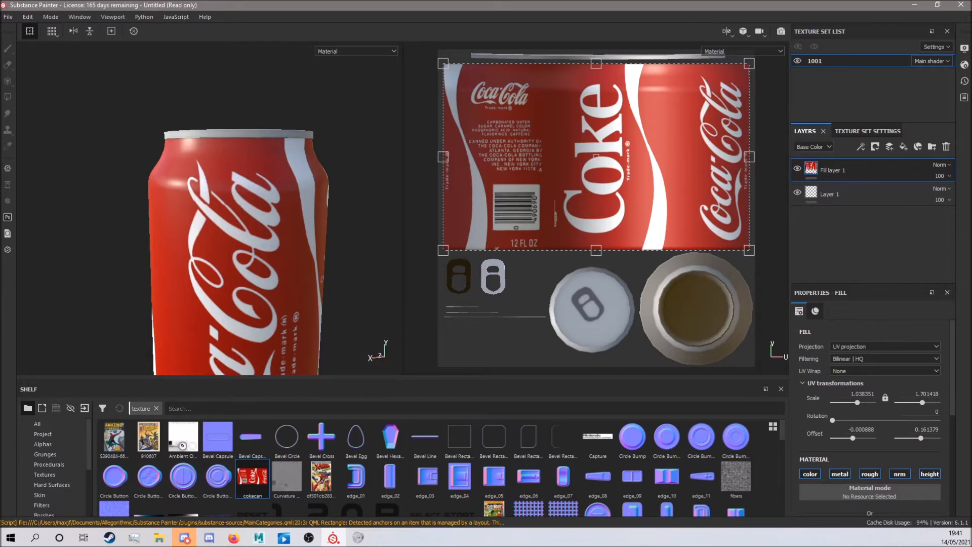
- Set the label fill layer's Metallic value to 1 and inspect the can from several angles
{"action": "scroll", "coordinate": [894, 420], "scroll_direction": "down", "scroll_amount": 6}
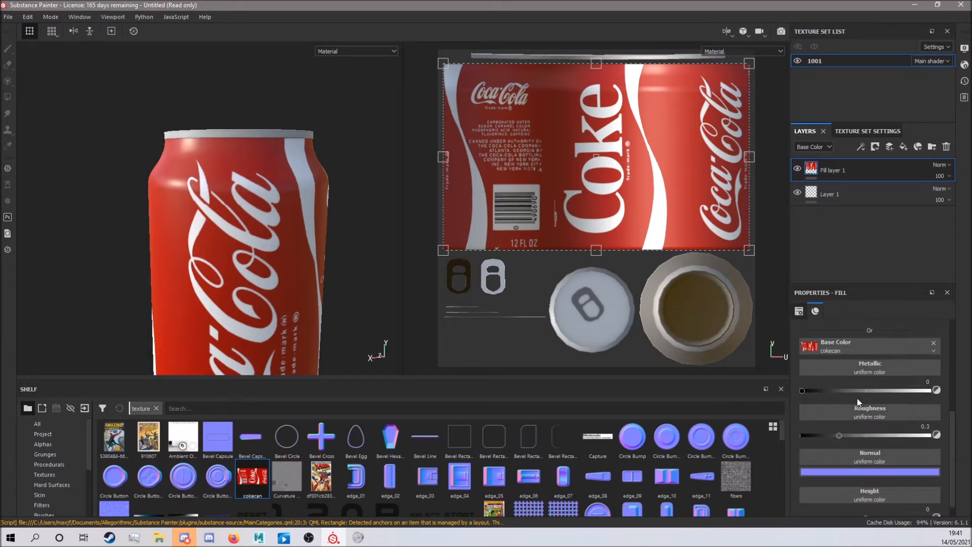
{"action": "left_click_drag", "start_coordinate": [804, 390], "coordinate": [952, 396]}
{"action": "scroll", "coordinate": [336, 252], "scroll_direction": "down", "scroll_amount": 4}
{"action": "middle_click_drag", "start_coordinate": [319, 233], "coordinate": [324, 135], "text": "alt"}
{"action": "left_click_drag", "start_coordinate": [286, 203], "coordinate": [315, 180], "text": "alt"}
{"action": "right_click_drag", "start_coordinate": [315, 181], "coordinate": [338, 183], "text": "shift"}
{"action": "left_click_drag", "start_coordinate": [338, 183], "coordinate": [248, 177], "text": "alt"}
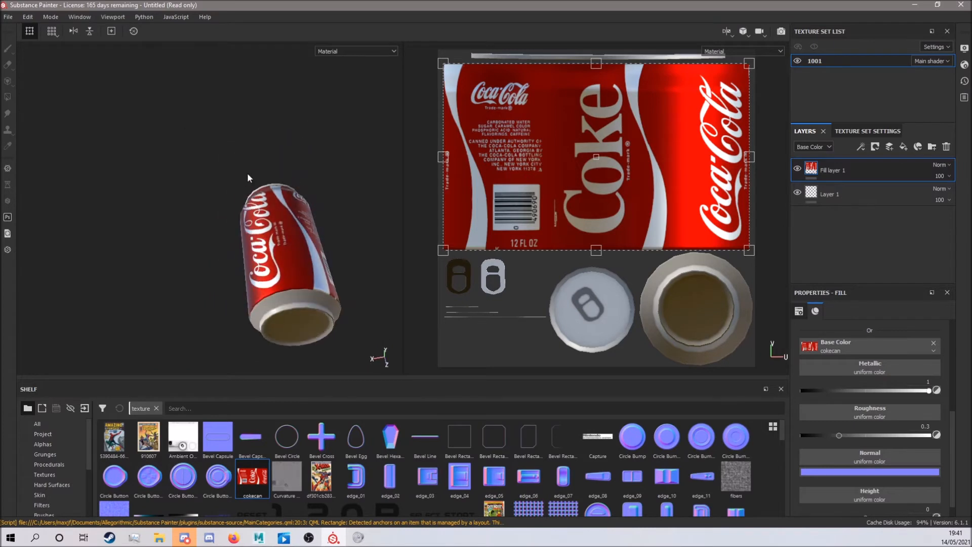
{"action": "left_click_drag", "start_coordinate": [308, 252], "coordinate": [281, 230], "text": "alt"}
{"action": "scroll", "coordinate": [276, 211], "scroll_direction": "down", "scroll_amount": 2}
{"action": "scroll", "coordinate": [280, 216], "scroll_direction": "up", "scroll_amount": 5}
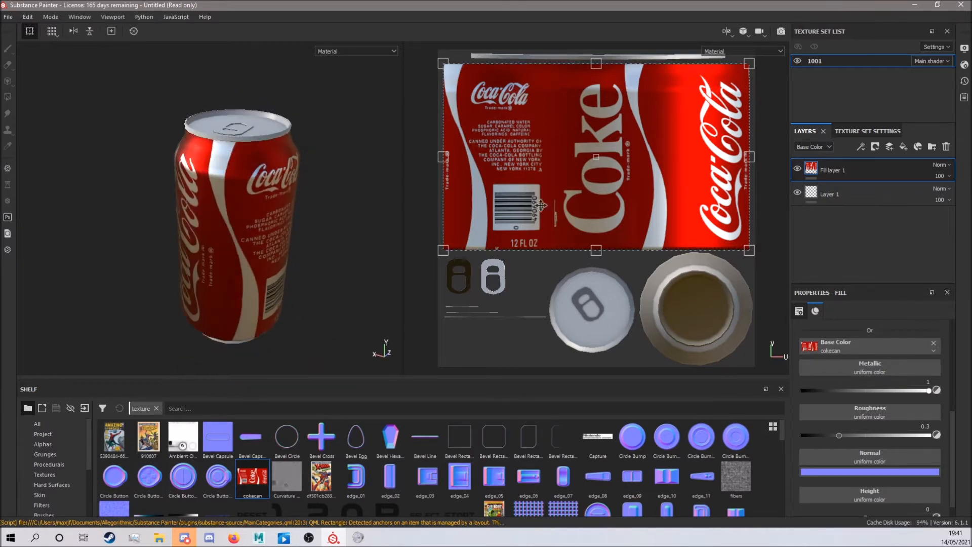
- Delete Layer 1 and rename the can label fill layer as Label
{"action": "left_click", "coordinate": [843, 193]}
{"action": "key", "text": "Delete"}
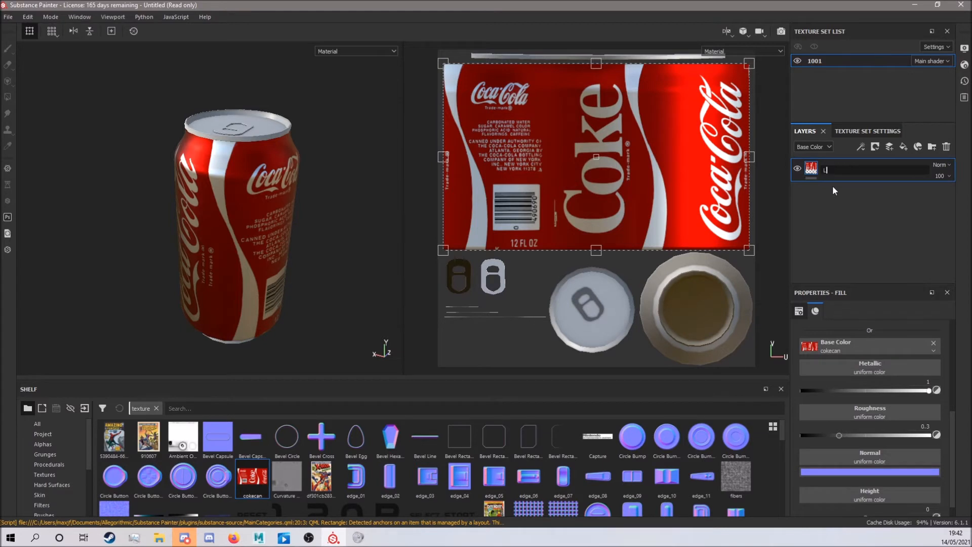
{"action": "type", "text": "l"}
{"action": "key", "text": "Return"}
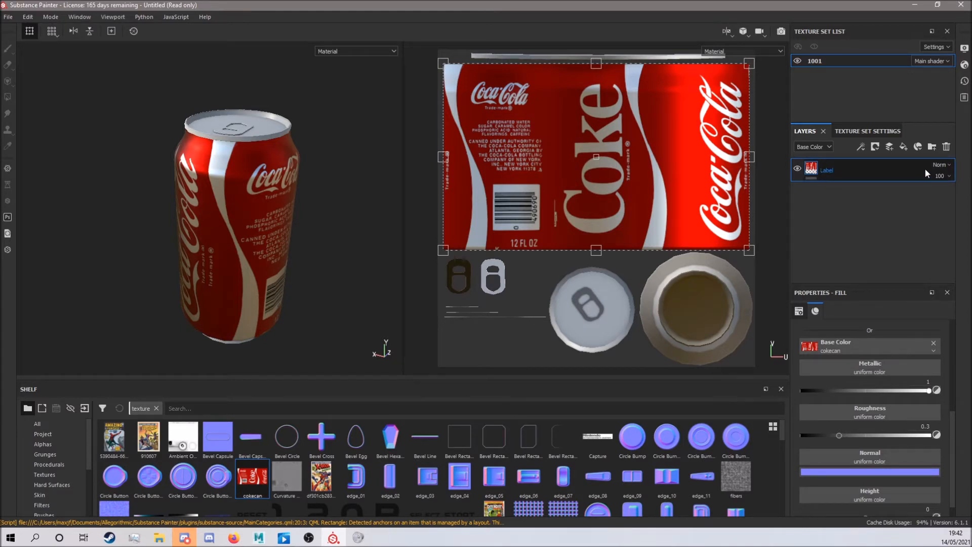
- Add a fill layer named Silver and move it beneath the Label layer
{"action": "left_click", "coordinate": [902, 147]}
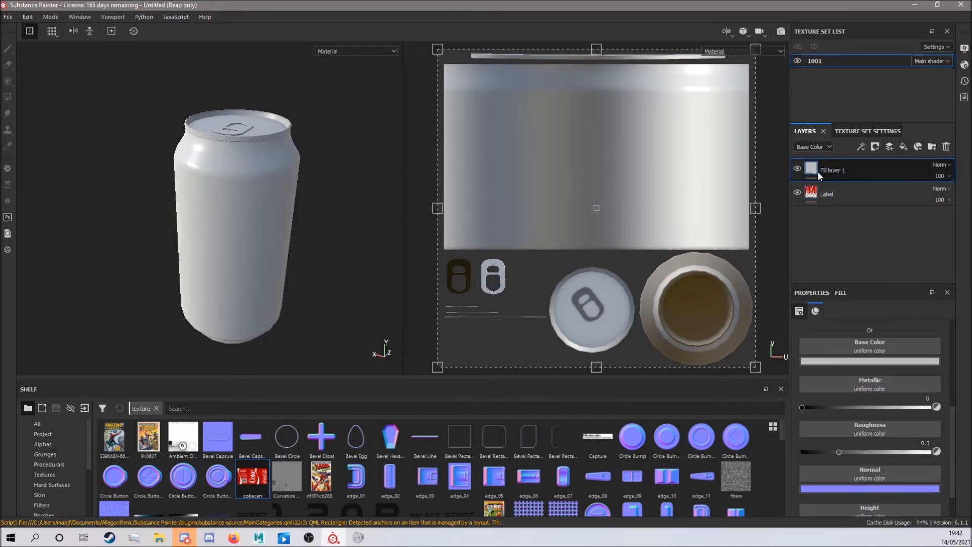
{"action": "double_click", "coordinate": [839, 171]}
{"action": "key", "text": "Return"}
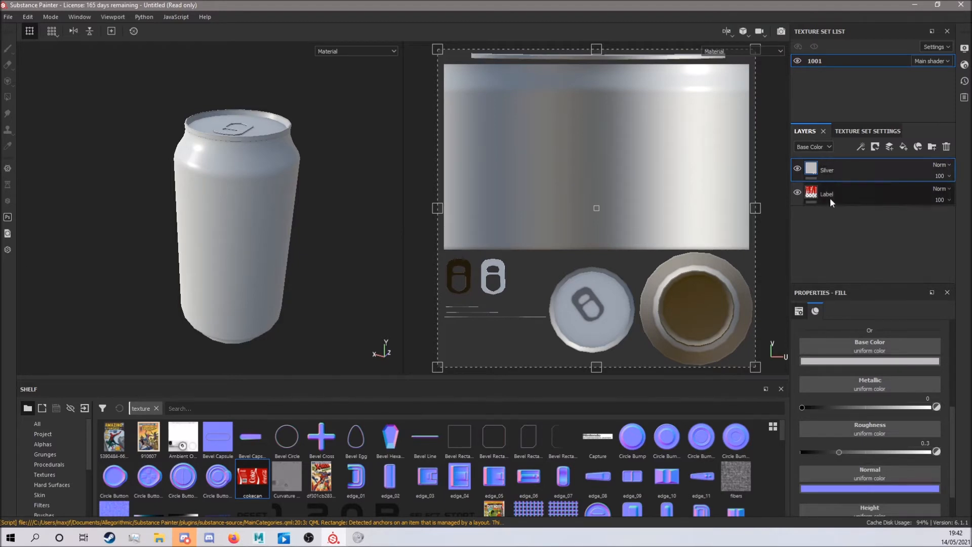
{"action": "left_click_drag", "start_coordinate": [846, 170], "coordinate": [846, 200]}
{"action": "left_click_drag", "start_coordinate": [321, 191], "coordinate": [334, 189], "text": "alt"}
{"action": "right_click_drag", "start_coordinate": [334, 188], "coordinate": [366, 176], "text": "alt"}
{"action": "middle_click_drag", "start_coordinate": [365, 176], "coordinate": [353, 172], "text": "alt"}
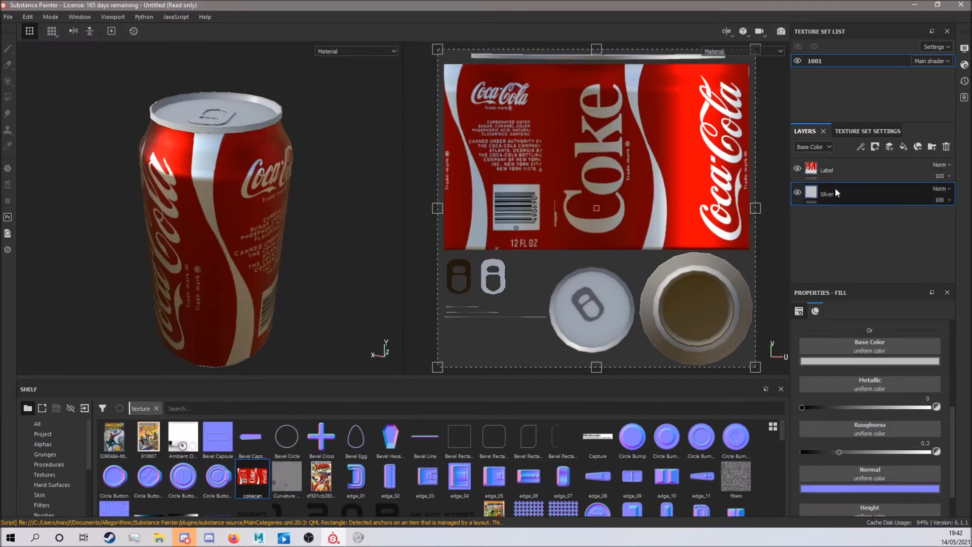
- Set the Silver layer's Base Color to a bright turquoise and check which parts of the can it covers
{"action": "left_click", "coordinate": [844, 361]}
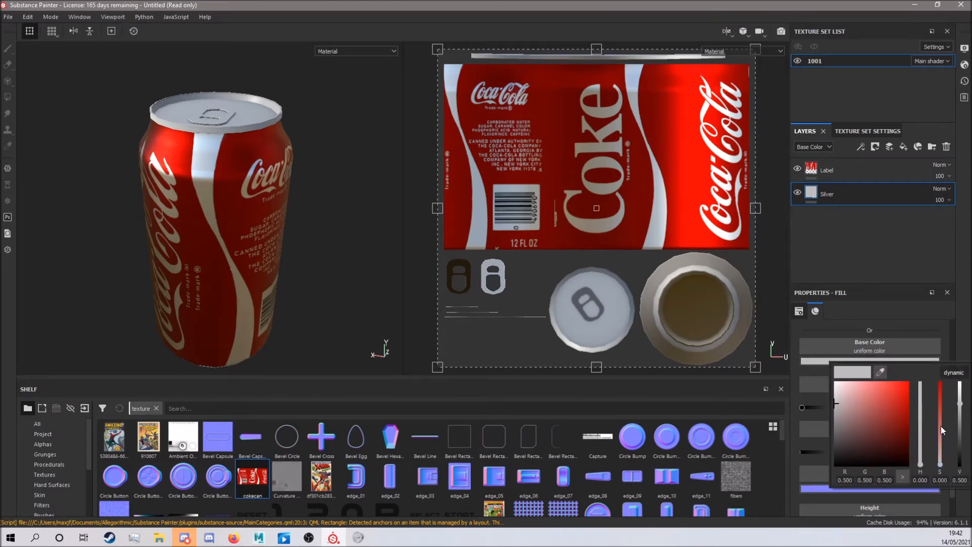
{"action": "left_click", "coordinate": [919, 432]}
{"action": "left_click", "coordinate": [882, 409]}
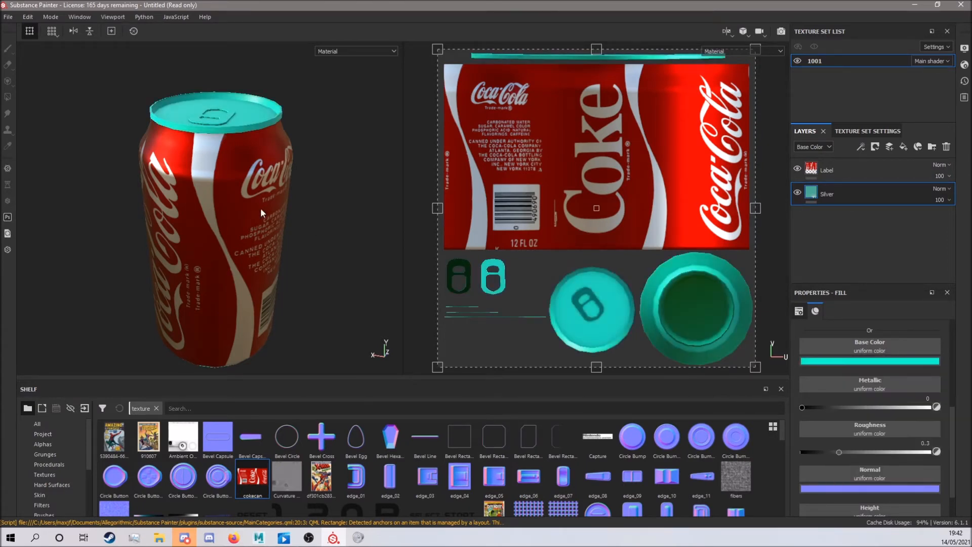
{"action": "left_click_drag", "start_coordinate": [261, 210], "coordinate": [240, 169], "text": "alt"}
{"action": "middle_click_drag", "start_coordinate": [240, 169], "coordinate": [288, 191], "text": "alt"}
{"action": "mouse_move", "coordinate": [838, 191]}
{"action": "left_mouse_down"}
{"action": "mouse_move", "coordinate": [835, 161]}
{"action": "mouse_move", "coordinate": [844, 199]}
{"action": "left_mouse_up"}
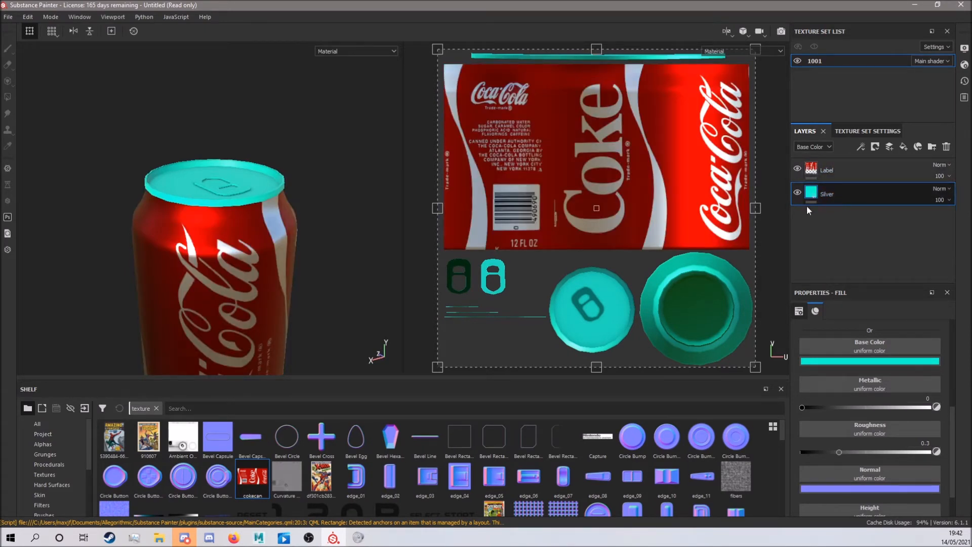
{"action": "middle_click_drag", "start_coordinate": [269, 242], "coordinate": [273, 219], "text": "alt"}
- Find the Silver Pure material in the shelf and apply it to the Silver layer as its material mode
{"action": "scroll", "coordinate": [859, 382], "scroll_direction": "up", "scroll_amount": 5}
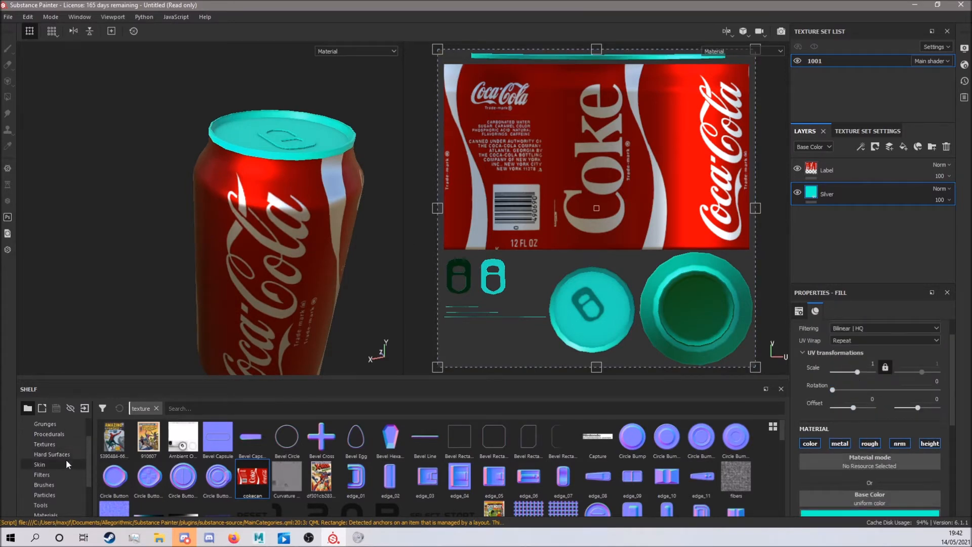
{"action": "left_click_drag", "start_coordinate": [114, 379], "coordinate": [114, 319]}
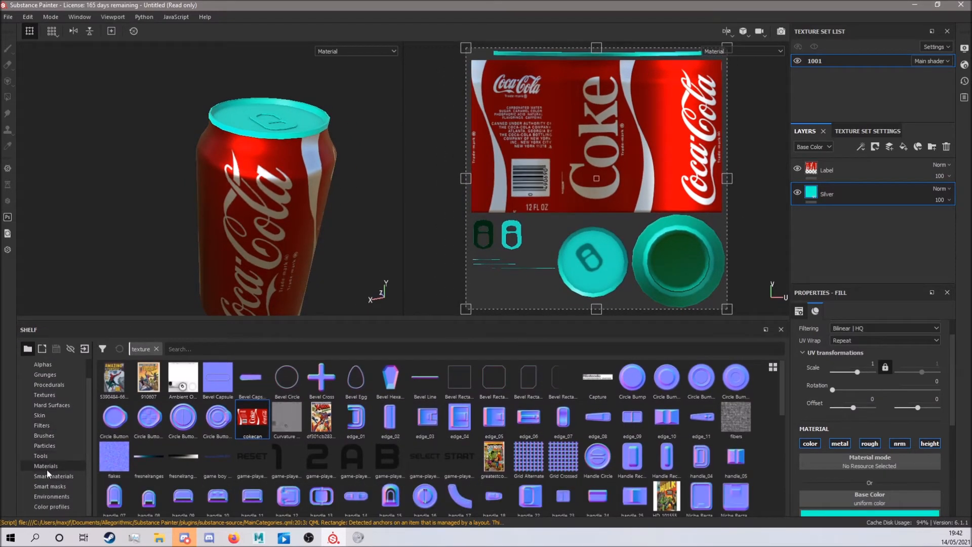
{"action": "left_click", "coordinate": [45, 467]}
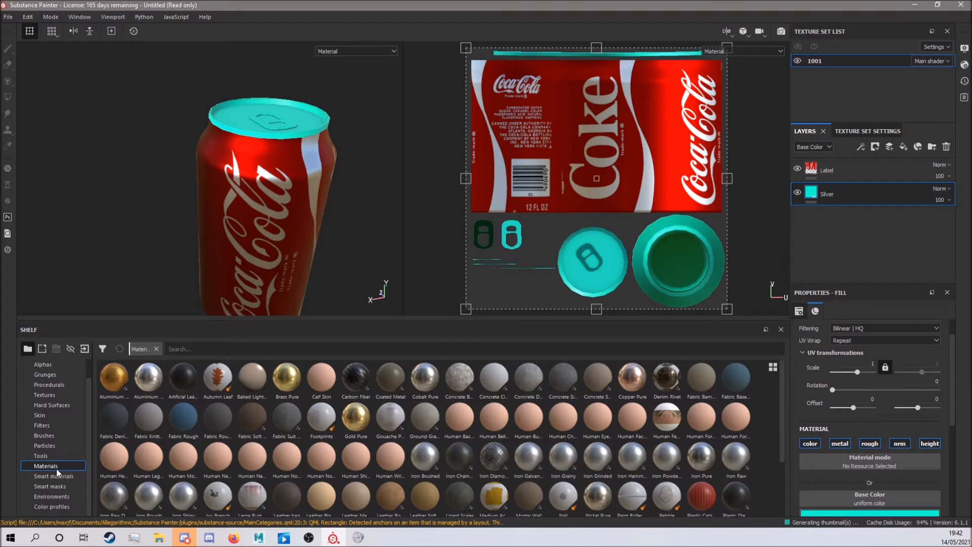
{"action": "scroll", "coordinate": [577, 489], "scroll_direction": "down", "scroll_amount": 2}
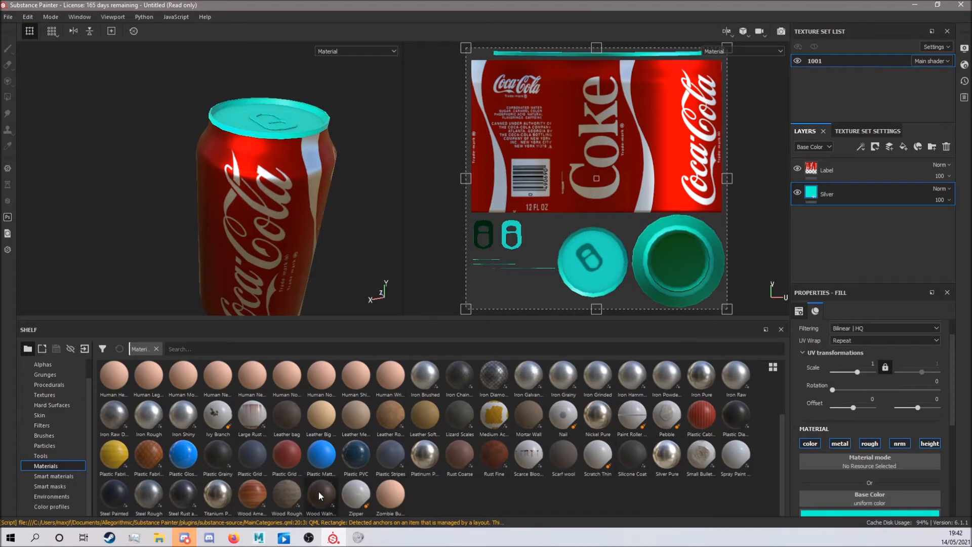
{"action": "mouse_move", "coordinate": [668, 466]}
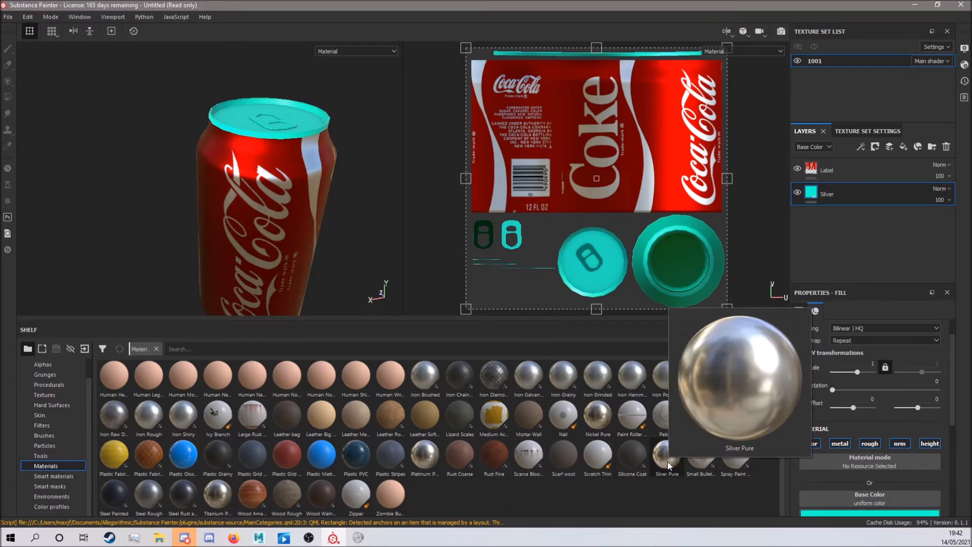
{"action": "left_click_drag", "start_coordinate": [667, 466], "coordinate": [882, 469]}
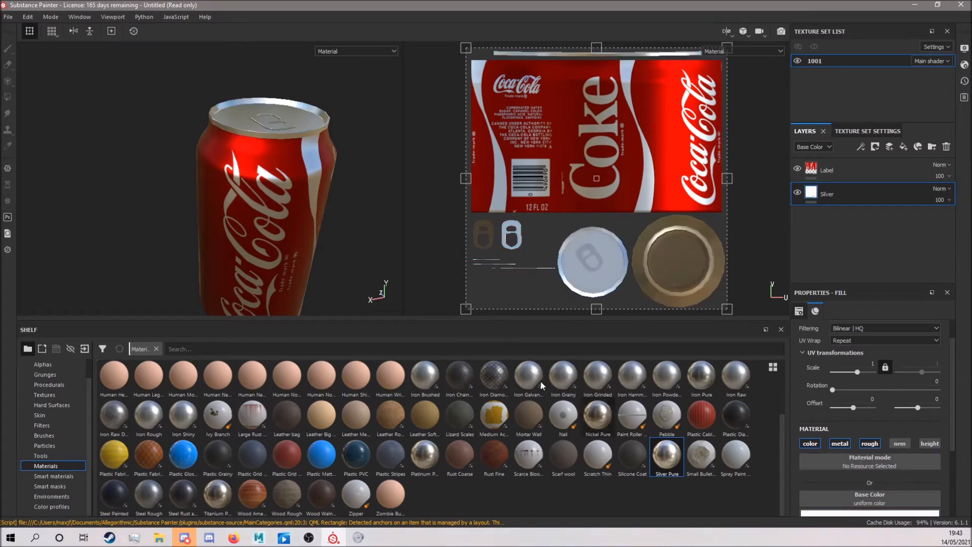
- Examine the can's lid, rim and pull tab from above and from several angles
{"action": "left_click_drag", "start_coordinate": [255, 249], "coordinate": [292, 210], "text": "alt"}
{"action": "mouse_move", "coordinate": [292, 211]}
{"action": "right_mouse_down", "text": "shift"}
{"action": "mouse_move", "coordinate": [299, 197]}
{"action": "mouse_move", "coordinate": [289, 205]}
{"action": "right_mouse_up", "text": "shift"}
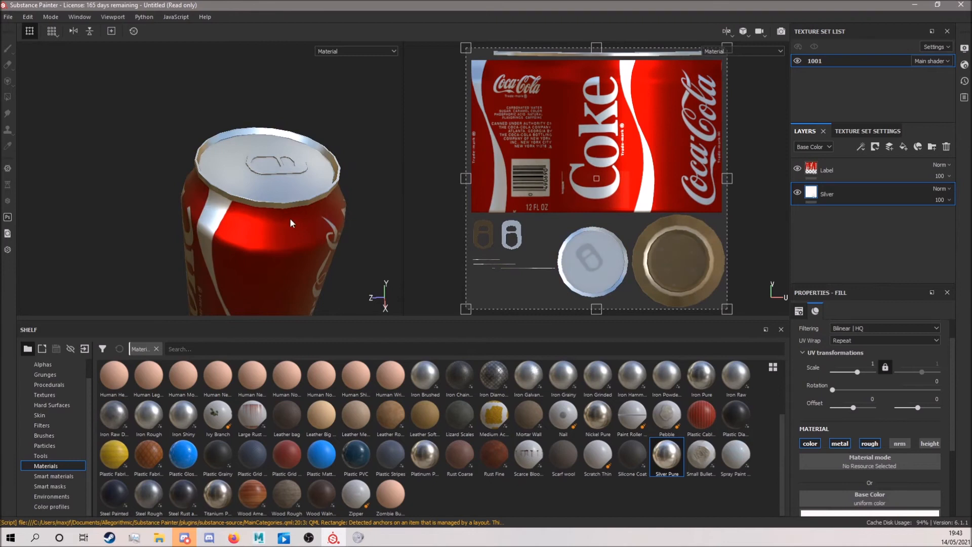
{"action": "middle_click_drag", "start_coordinate": [294, 219], "coordinate": [269, 209], "text": "alt"}
{"action": "right_click_drag", "start_coordinate": [269, 209], "coordinate": [277, 269], "text": "alt"}
{"action": "left_click_drag", "start_coordinate": [277, 269], "coordinate": [290, 226], "text": "alt"}
{"action": "middle_click_drag", "start_coordinate": [291, 266], "coordinate": [296, 213], "text": "alt"}
{"action": "left_click_drag", "start_coordinate": [308, 243], "coordinate": [303, 219], "text": "alt"}
{"action": "mouse_move", "coordinate": [303, 221]}
{"action": "right_mouse_down", "text": "shift"}
{"action": "mouse_move", "coordinate": [313, 223]}
{"action": "mouse_move", "coordinate": [305, 228]}
{"action": "right_mouse_up", "text": "shift"}
{"action": "scroll", "coordinate": [304, 255], "scroll_direction": "down", "scroll_amount": 3}
{"action": "scroll", "coordinate": [294, 257], "scroll_direction": "up", "scroll_amount": 6}
{"action": "mouse_move", "coordinate": [293, 266]}
{"action": "left_mouse_down", "text": "alt"}
{"action": "mouse_move", "coordinate": [209, 231]}
{"action": "mouse_move", "coordinate": [254, 282]}
{"action": "mouse_move", "coordinate": [301, 303]}
{"action": "mouse_move", "coordinate": [297, 284]}
{"action": "left_mouse_up", "text": "alt"}
{"action": "middle_click_drag", "start_coordinate": [285, 205], "coordinate": [281, 263], "text": "alt"}
{"action": "mouse_move", "coordinate": [263, 205]}
{"action": "left_mouse_down", "text": "alt"}
{"action": "mouse_move", "coordinate": [239, 233]}
{"action": "mouse_move", "coordinate": [328, 240]}
{"action": "mouse_move", "coordinate": [314, 267]}
{"action": "mouse_move", "coordinate": [274, 202]}
{"action": "left_mouse_up", "text": "alt"}
{"action": "key", "text": "f"}
{"action": "scroll", "coordinate": [252, 218], "scroll_direction": "up", "scroll_amount": 1}
{"action": "middle_click_drag", "start_coordinate": [259, 221], "coordinate": [303, 236], "text": "alt"}
{"action": "scroll", "coordinate": [302, 236], "scroll_direction": "up", "scroll_amount": 1}
{"action": "left_click_drag", "start_coordinate": [302, 236], "coordinate": [277, 213], "text": "alt"}
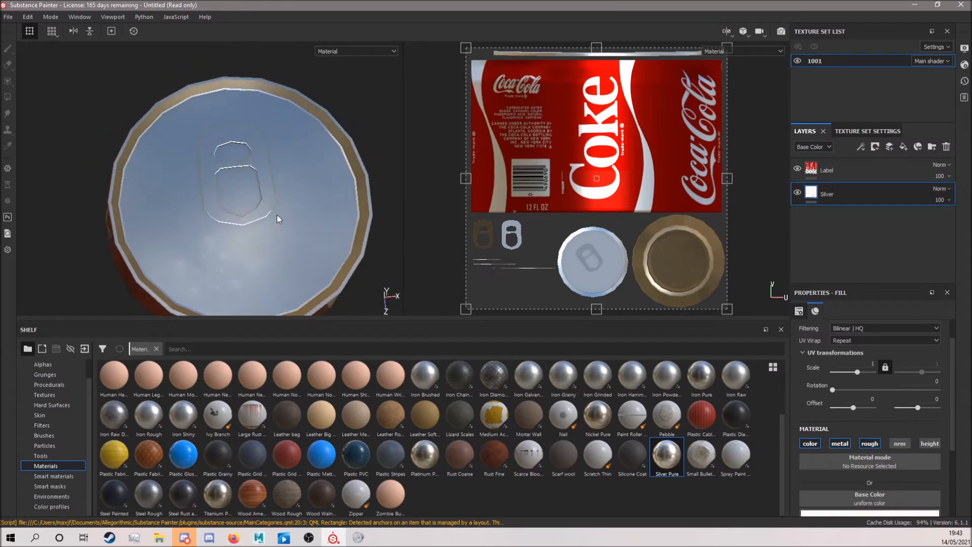
{"action": "left_click_drag", "start_coordinate": [214, 200], "coordinate": [307, 182], "text": "alt"}
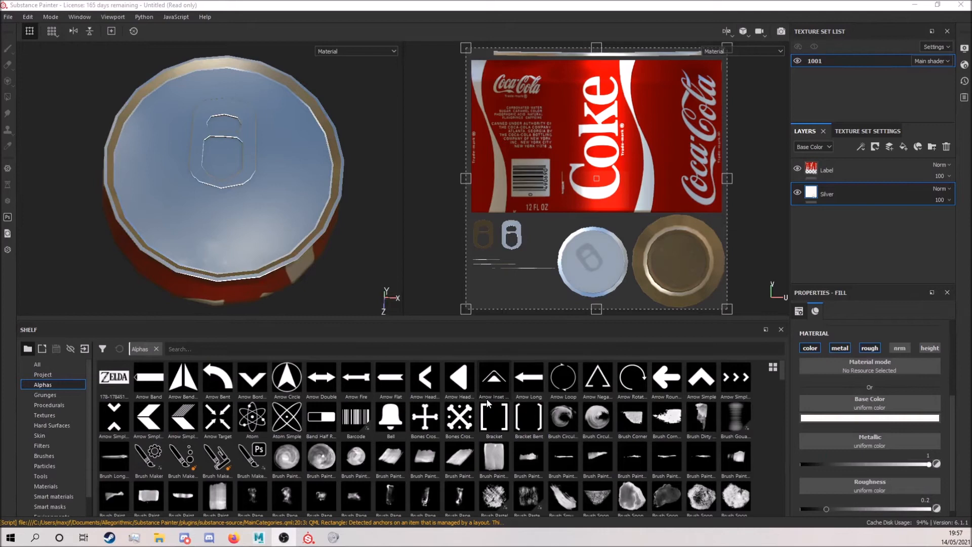
{"action": "left_click_drag", "start_coordinate": [291, 263], "coordinate": [203, 146], "text": "alt"}
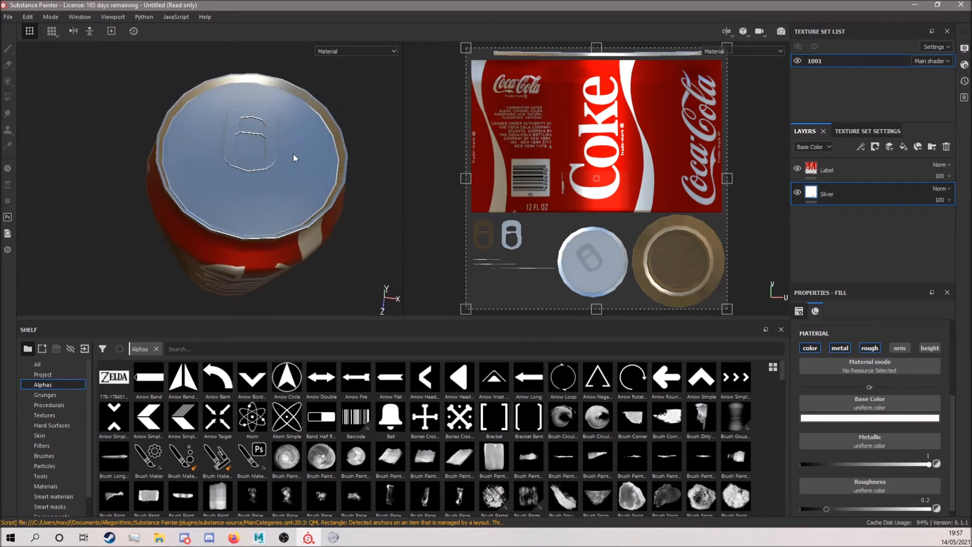
{"action": "left_click_drag", "start_coordinate": [310, 158], "coordinate": [304, 178], "text": "alt"}
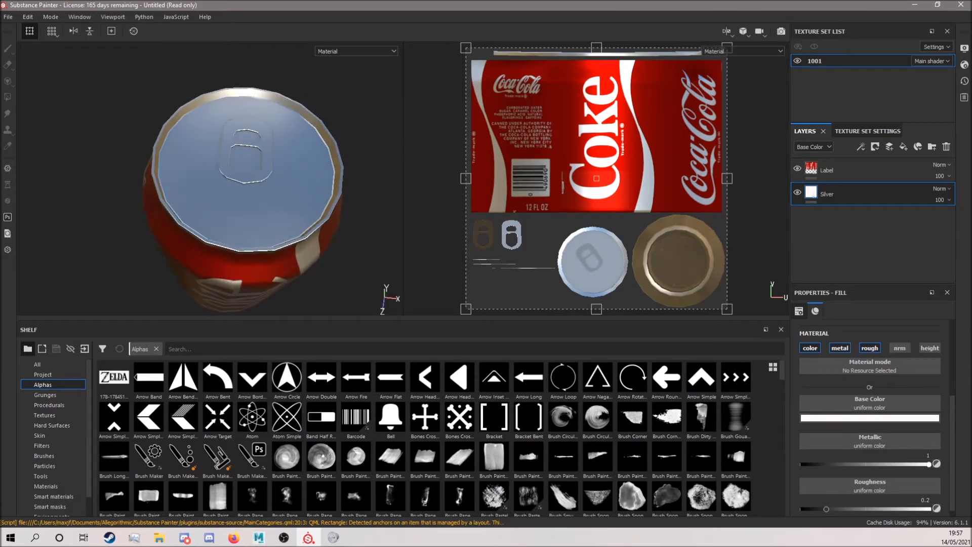
{"action": "key", "text": "alt+Tab"}
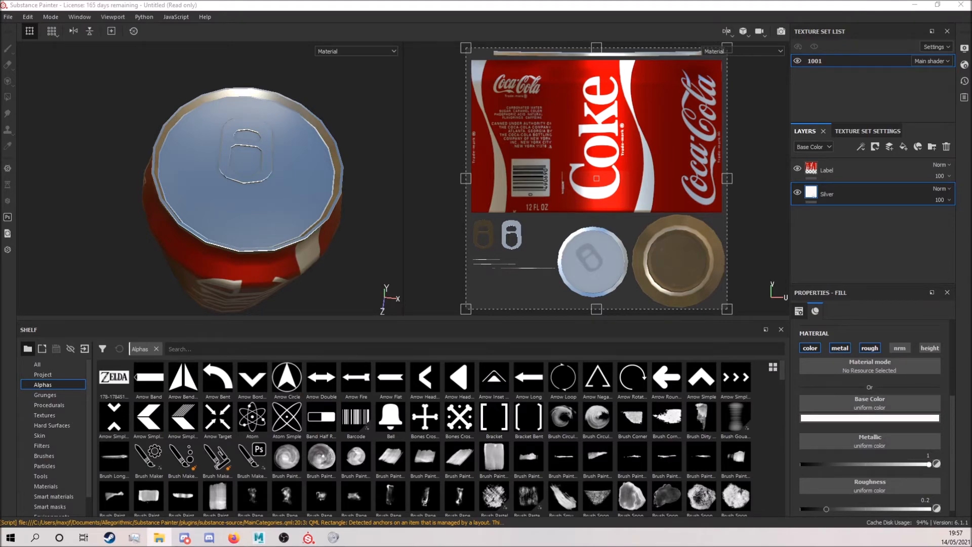
{"action": "left_click_drag", "start_coordinate": [607, 384], "coordinate": [473, 402]}
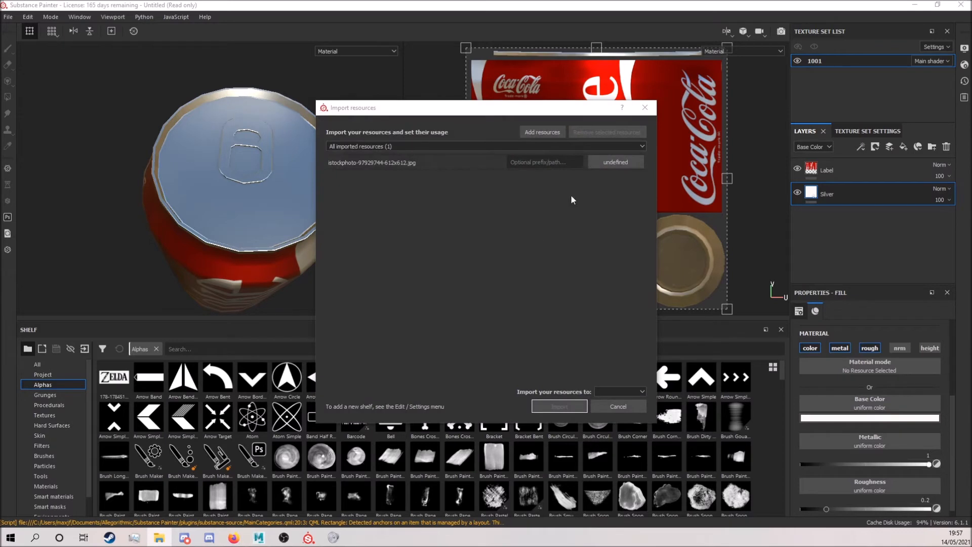
{"action": "left_click", "coordinate": [605, 164]}
{"action": "left_click", "coordinate": [623, 203]}
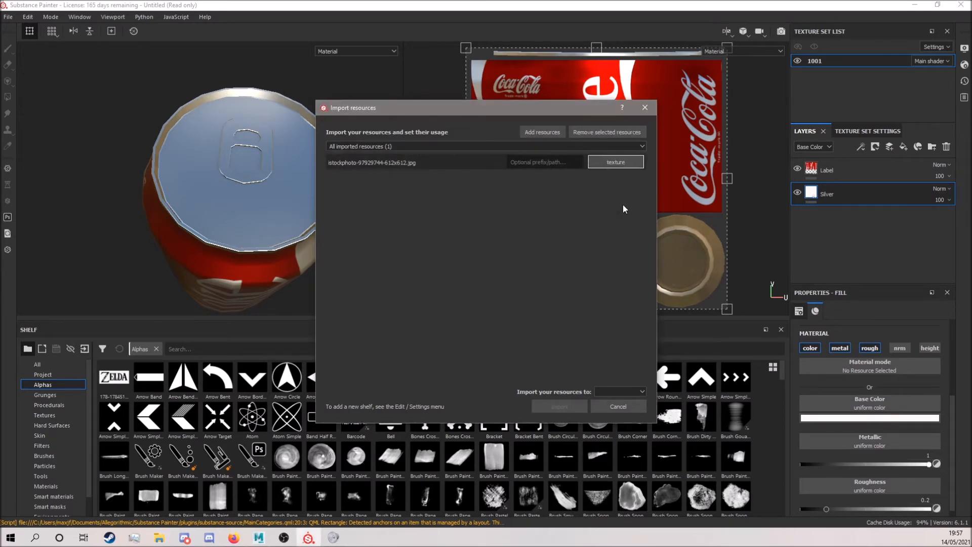
{"action": "left_click", "coordinate": [607, 392]}
{"action": "left_click", "coordinate": [616, 404]}
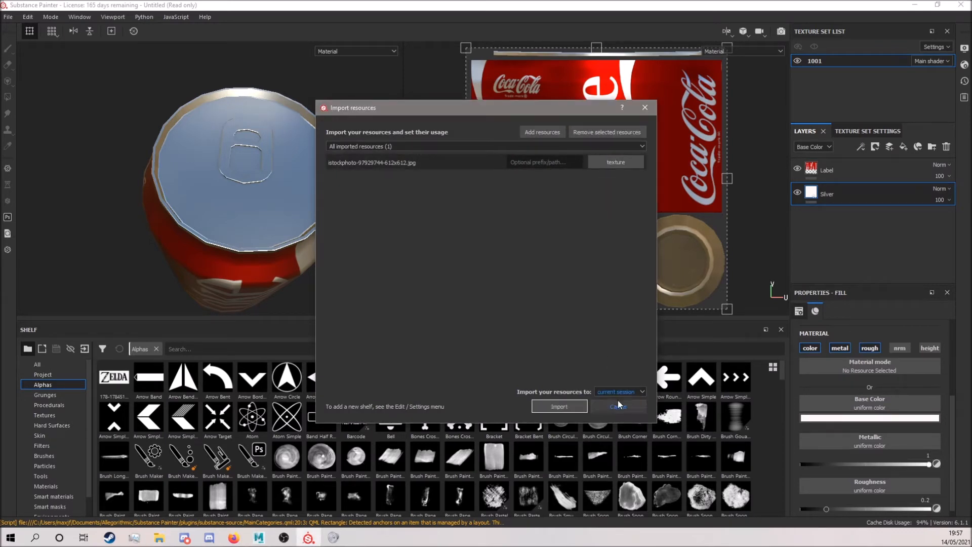
{"action": "left_click", "coordinate": [564, 406]}
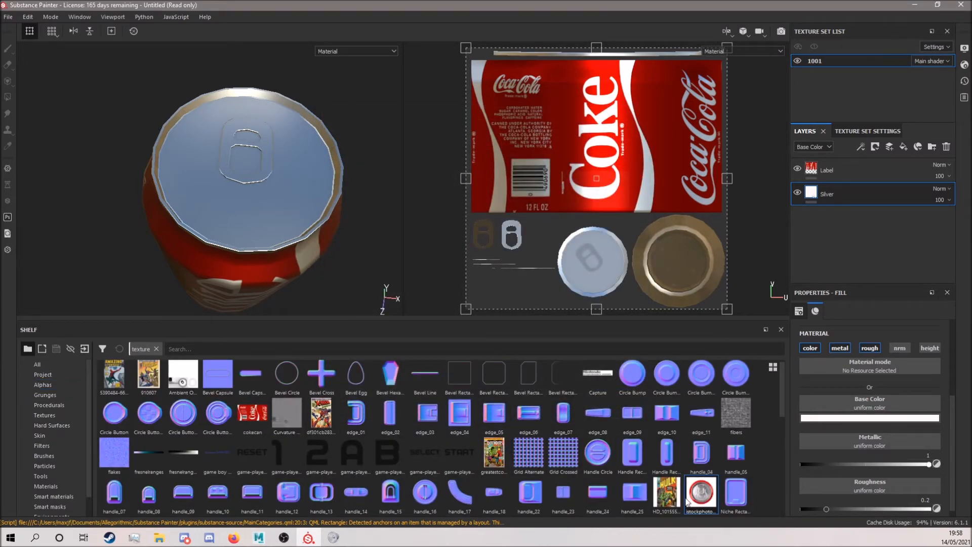
- Add a fill layer above Label and assign the imported lid photo to its Base Color
{"action": "left_click", "coordinate": [870, 173]}
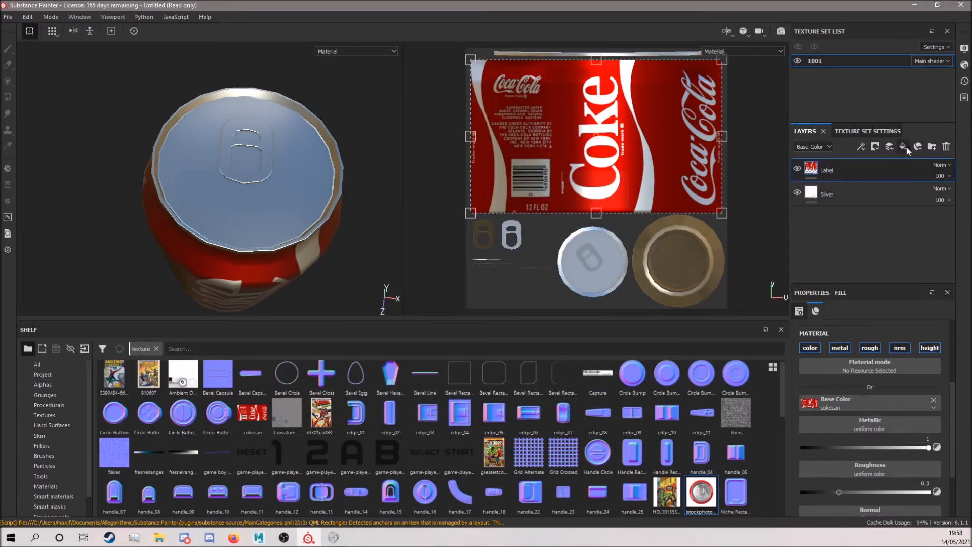
{"action": "left_click", "coordinate": [905, 147]}
{"action": "left_click_drag", "start_coordinate": [694, 499], "coordinate": [866, 405]}
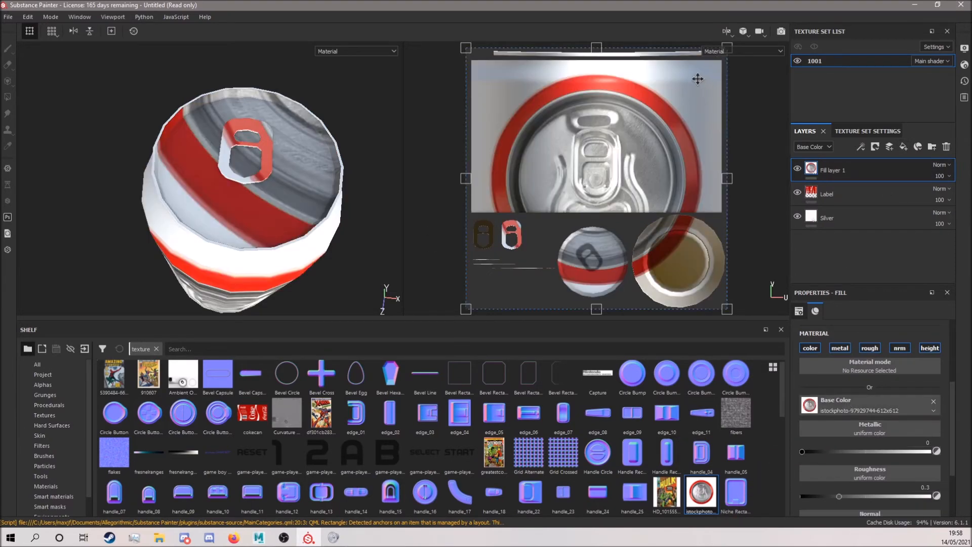
- Shrink the lid photo to a UV scale of about 2.53 and move it over the lid's circular UV shell
{"action": "left_click_drag", "start_coordinate": [469, 48], "coordinate": [589, 213]}
{"action": "left_click_drag", "start_coordinate": [660, 192], "coordinate": [641, 206]}
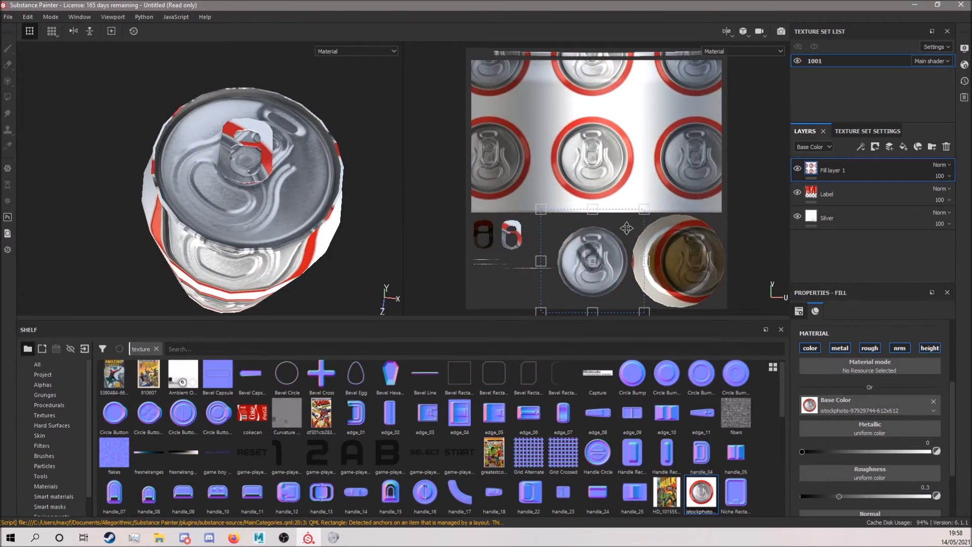
{"action": "scroll", "coordinate": [582, 265], "scroll_direction": "up", "scroll_amount": 3}
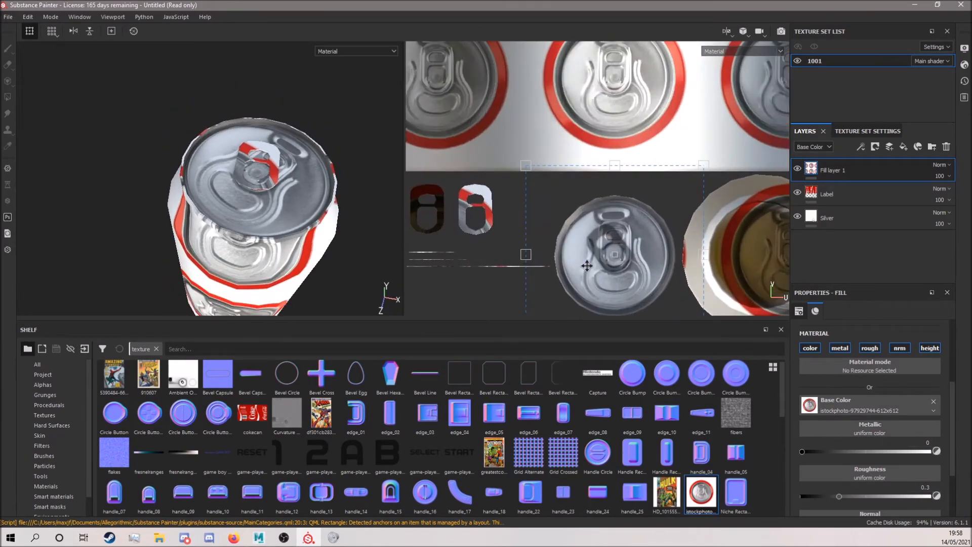
{"action": "middle_click_drag", "start_coordinate": [587, 266], "coordinate": [579, 245]}
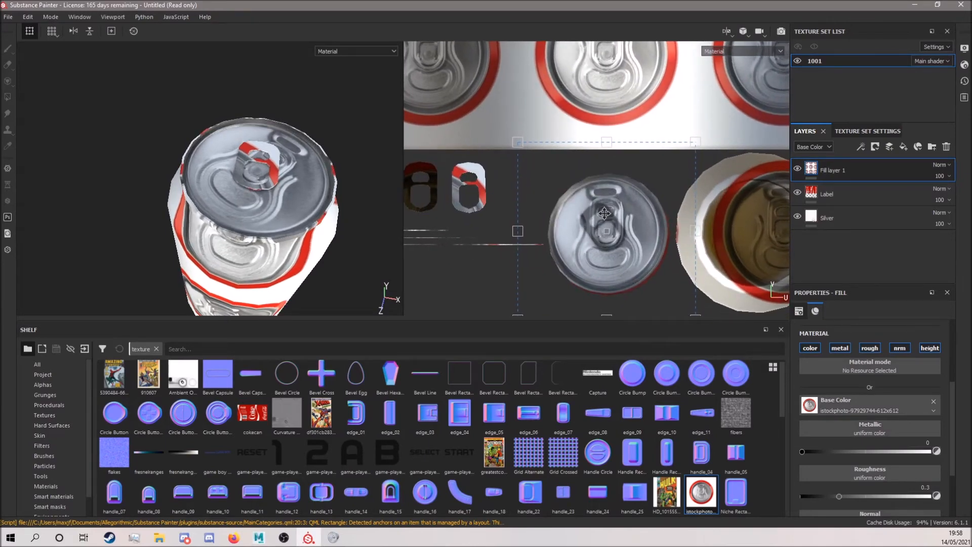
{"action": "left_click_drag", "start_coordinate": [604, 213], "coordinate": [606, 214]}
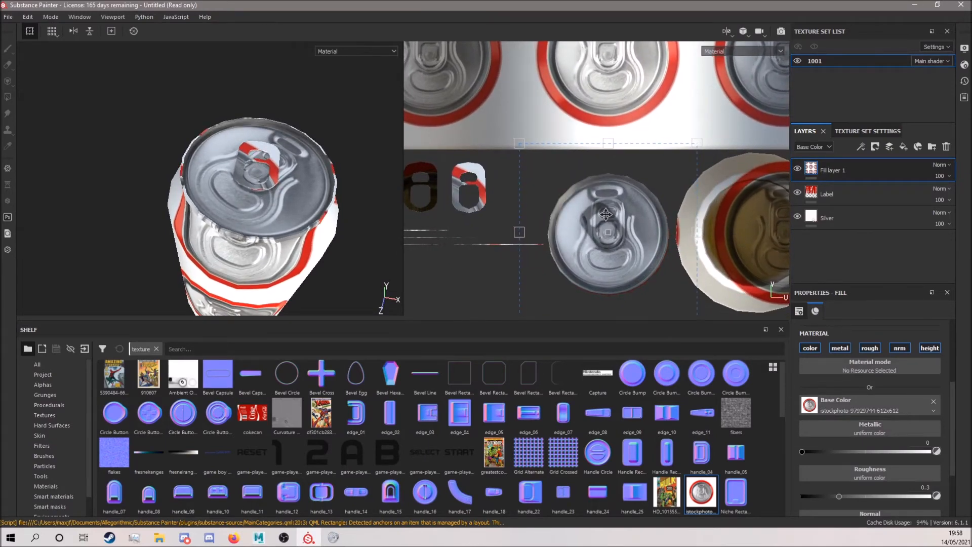
- Rotate the lid photo about 36 degrees to line up with the pull tab, and fine-tune its offset to about -0.014 by -0.318
{"action": "left_click_drag", "start_coordinate": [658, 135], "coordinate": [583, 130]}
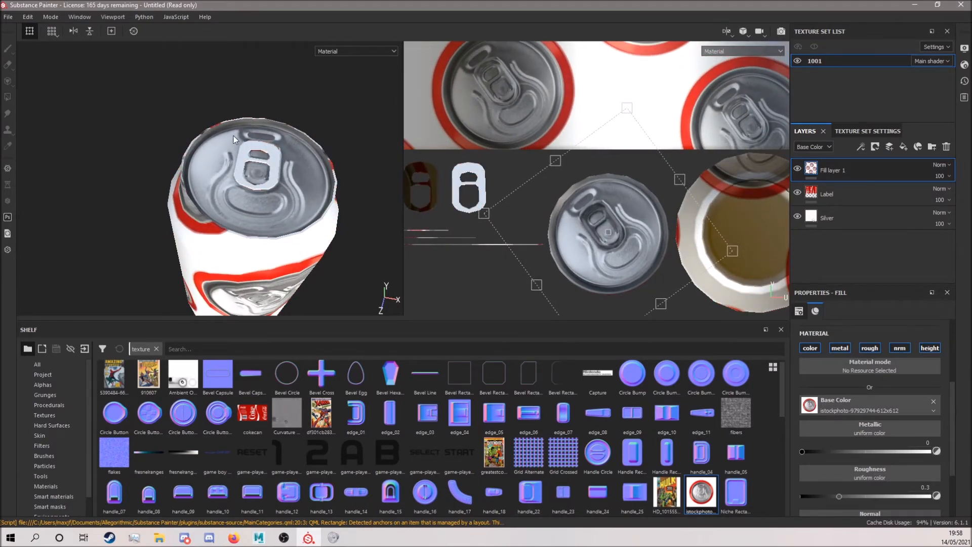
{"action": "left_click_drag", "start_coordinate": [235, 143], "coordinate": [236, 181], "text": "alt"}
{"action": "middle_click_drag", "start_coordinate": [238, 179], "coordinate": [222, 171], "text": "alt"}
{"action": "right_click_drag", "start_coordinate": [222, 171], "coordinate": [239, 175], "text": "alt"}
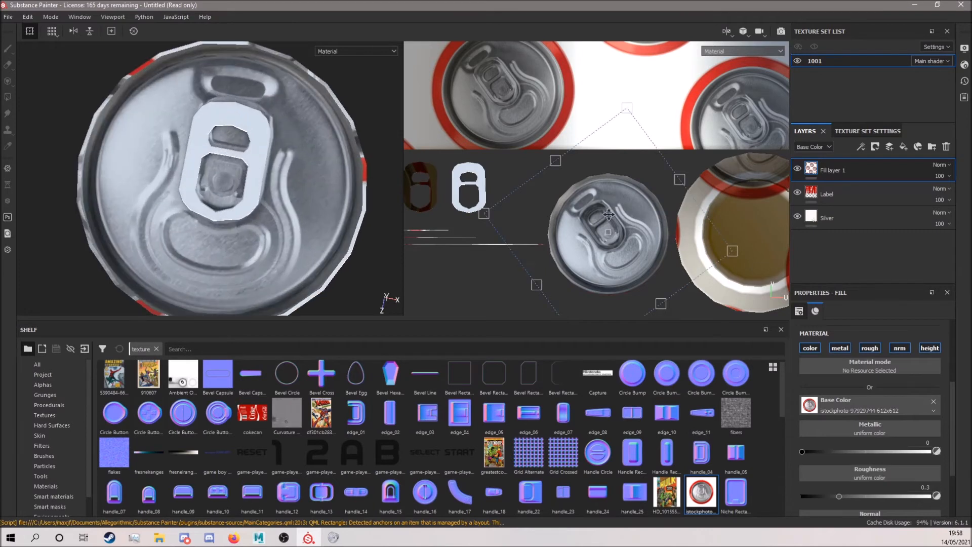
{"action": "left_click_drag", "start_coordinate": [613, 222], "coordinate": [613, 223]}
- Set the lid photo layer's UV Wrap to None and check the lid from above
{"action": "left_click_drag", "start_coordinate": [320, 201], "coordinate": [234, 159], "text": "alt"}
{"action": "scroll", "coordinate": [851, 354], "scroll_direction": "up", "scroll_amount": 5}
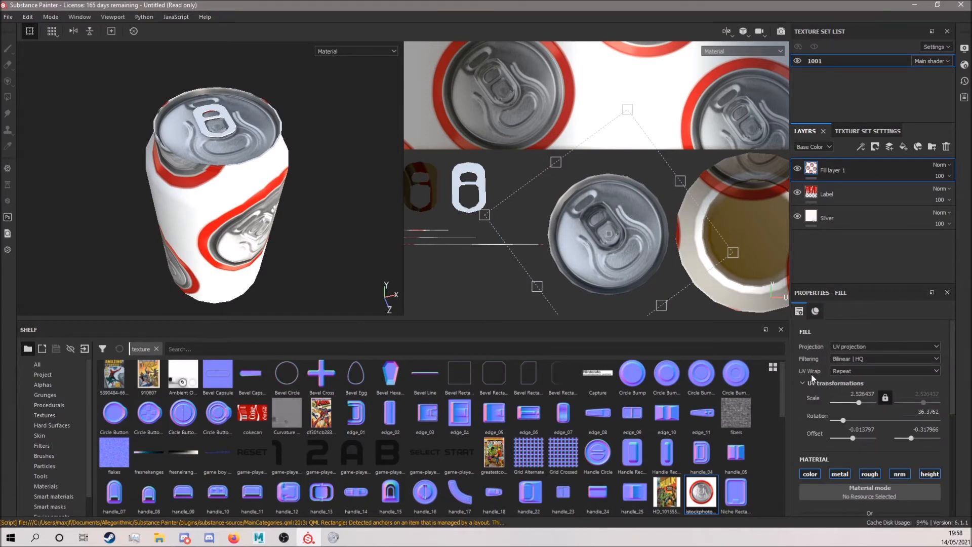
{"action": "left_click", "coordinate": [854, 371]}
{"action": "left_click", "coordinate": [839, 379]}
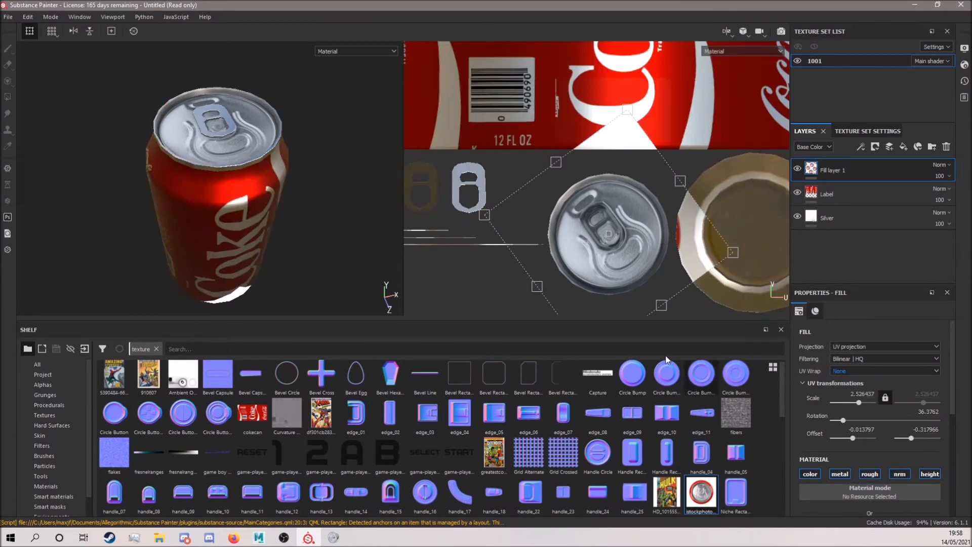
{"action": "scroll", "coordinate": [310, 198], "scroll_direction": "up", "scroll_amount": 5}
{"action": "left_click_drag", "start_coordinate": [254, 140], "coordinate": [238, 182], "text": "alt"}
{"action": "left_click_drag", "start_coordinate": [245, 132], "coordinate": [237, 205], "text": "alt"}
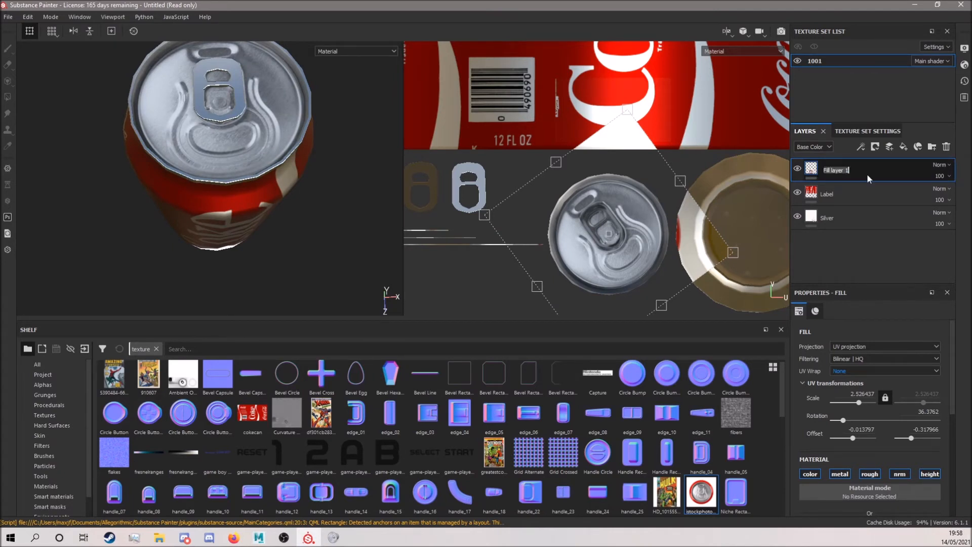
- Rename the lid photo's fill layer to Top and add a black mask to it
{"action": "type", "text": "Top"}
{"action": "right_click", "coordinate": [840, 176]}
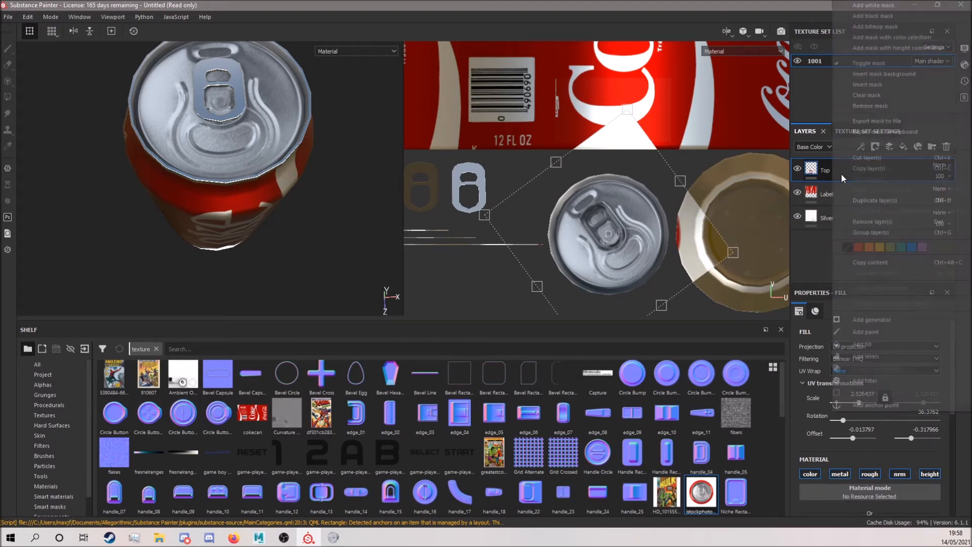
{"action": "left_click", "coordinate": [876, 19]}
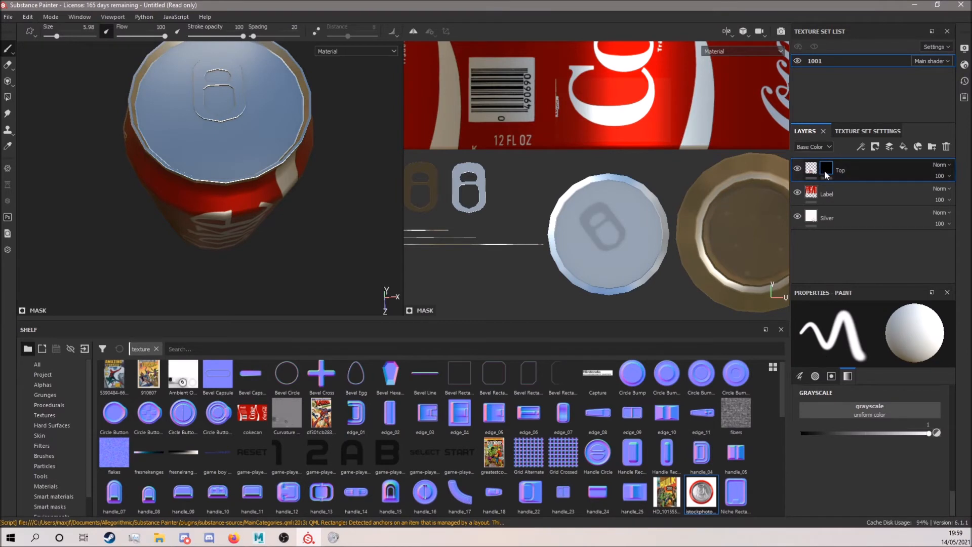
- Reveal the Top layer only on the lid's circular UV shell with a UV chunk polygon fill on its mask, and inspect the lid
{"action": "left_click", "coordinate": [8, 98]}
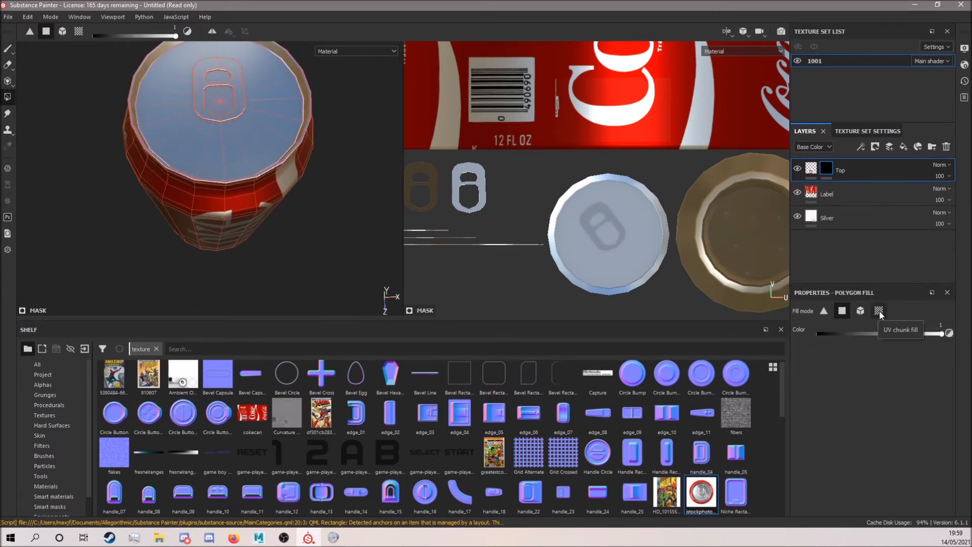
{"action": "left_click", "coordinate": [878, 310]}
{"action": "left_click", "coordinate": [597, 239]}
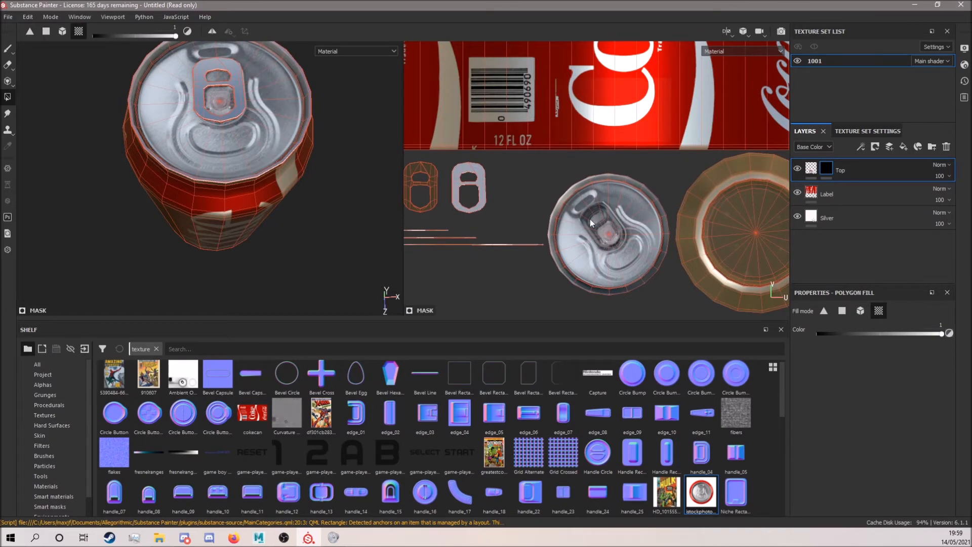
{"action": "middle_click_drag", "start_coordinate": [630, 252], "coordinate": [643, 266], "text": "alt"}
{"action": "left_click_drag", "start_coordinate": [264, 132], "coordinate": [205, 164], "text": "alt"}
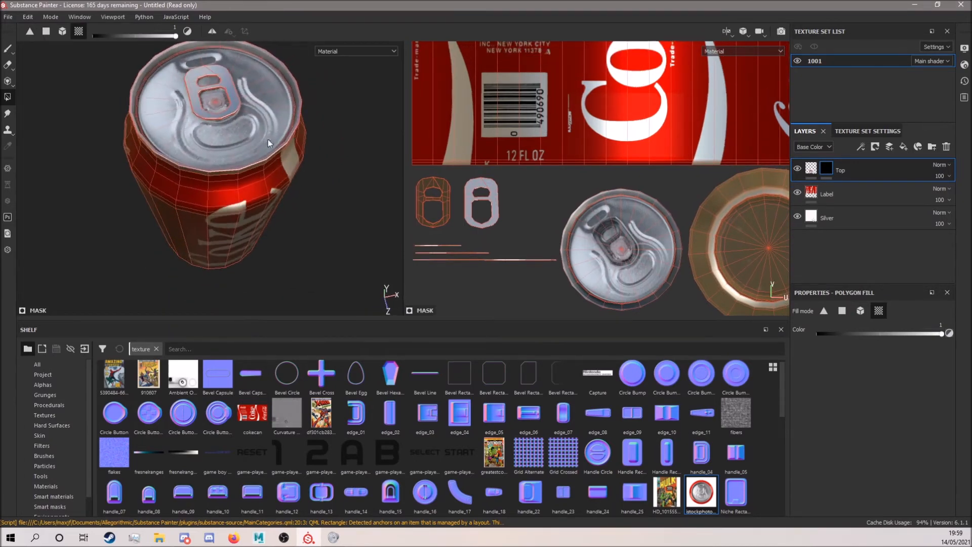
{"action": "left_click", "coordinate": [9, 48]}
{"action": "mouse_move", "coordinate": [129, 181]}
{"action": "left_mouse_down", "text": "alt"}
{"action": "mouse_move", "coordinate": [97, 201]}
{"action": "mouse_move", "coordinate": [130, 206]}
{"action": "mouse_move", "coordinate": [118, 225]}
{"action": "mouse_move", "coordinate": [138, 215]}
{"action": "mouse_move", "coordinate": [106, 187]}
{"action": "mouse_move", "coordinate": [136, 187]}
{"action": "mouse_move", "coordinate": [147, 204]}
{"action": "mouse_move", "coordinate": [195, 165]}
{"action": "mouse_move", "coordinate": [243, 185]}
{"action": "mouse_move", "coordinate": [147, 167]}
{"action": "mouse_move", "coordinate": [178, 158]}
{"action": "mouse_move", "coordinate": [196, 187]}
{"action": "mouse_move", "coordinate": [182, 197]}
{"action": "mouse_move", "coordinate": [200, 214]}
{"action": "mouse_move", "coordinate": [190, 170]}
{"action": "mouse_move", "coordinate": [209, 143]}
{"action": "left_mouse_up", "text": "alt"}
{"action": "scroll", "coordinate": [146, 203], "scroll_direction": "up", "scroll_amount": 1}
{"action": "scroll", "coordinate": [197, 165], "scroll_direction": "up", "scroll_amount": 2}
{"action": "scroll", "coordinate": [147, 167], "scroll_direction": "down", "scroll_amount": 3}
{"action": "scroll", "coordinate": [190, 167], "scroll_direction": "up", "scroll_amount": 3}
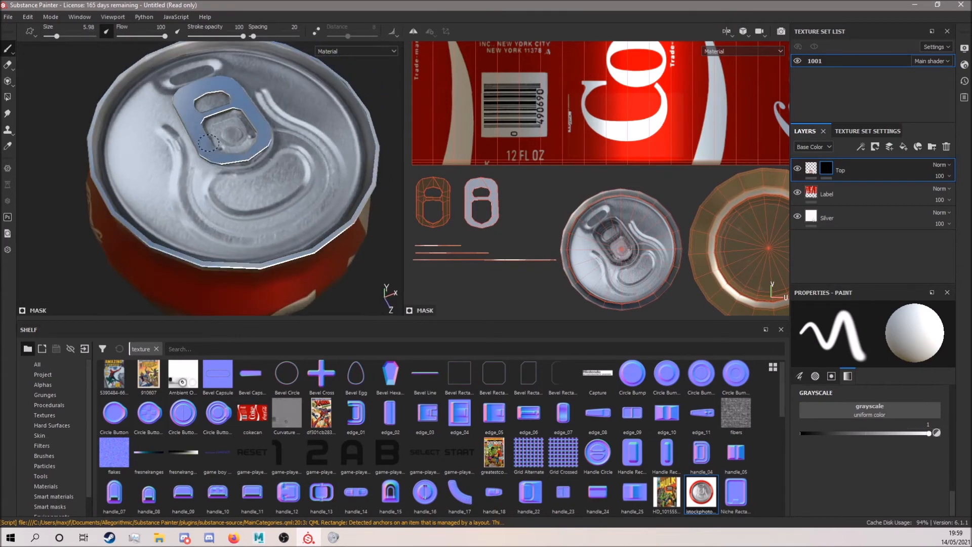
{"action": "mouse_move", "coordinate": [333, 226]}
{"action": "left_mouse_down", "text": "alt"}
{"action": "mouse_move", "coordinate": [310, 195]}
{"action": "mouse_move", "coordinate": [302, 222]}
{"action": "mouse_move", "coordinate": [200, 166]}
{"action": "mouse_move", "coordinate": [217, 159]}
{"action": "left_mouse_up", "text": "alt"}
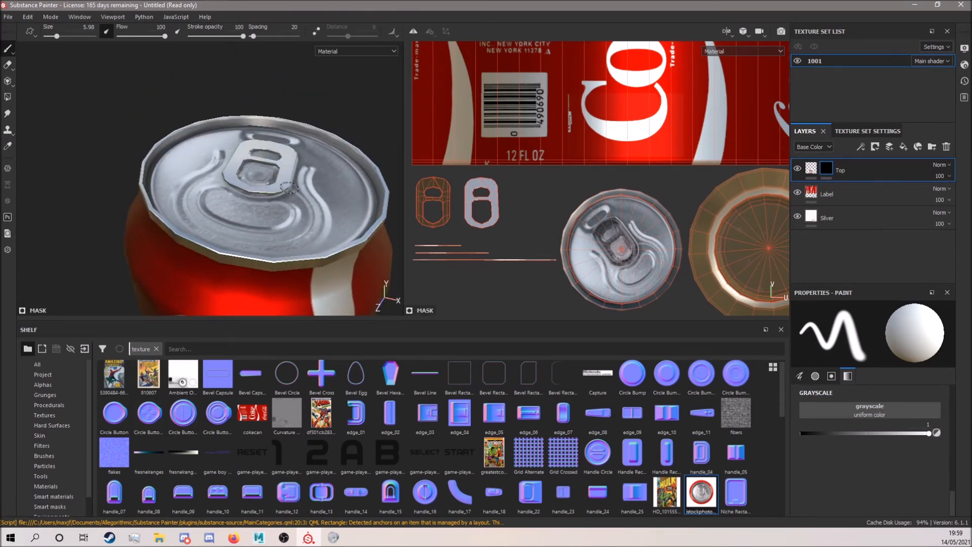
- Limit the Top layer's fill to the color and metal channels, set Metallic to 1, and check the lid's reflections
{"action": "double_click", "coordinate": [838, 170]}
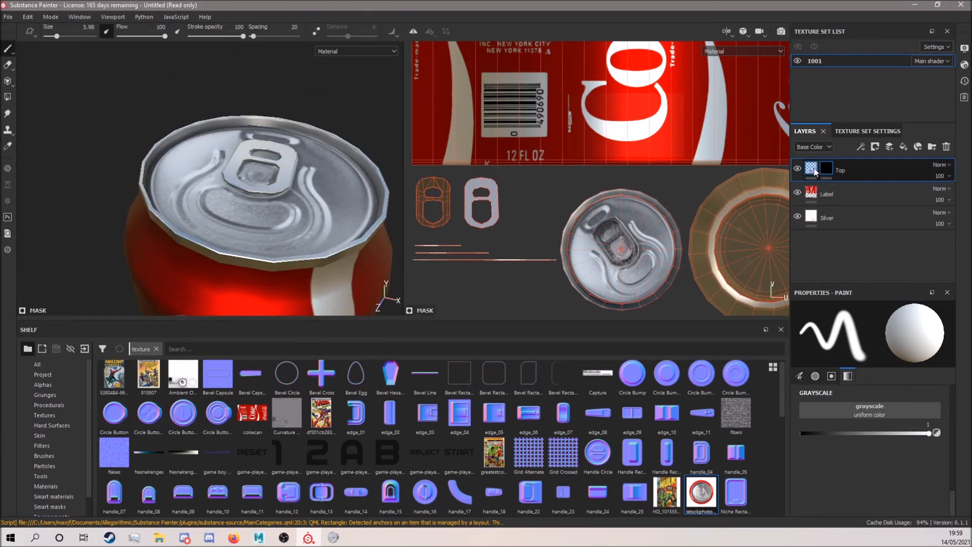
{"action": "left_click", "coordinate": [812, 169]}
{"action": "scroll", "coordinate": [874, 433], "scroll_direction": "down", "scroll_amount": 2}
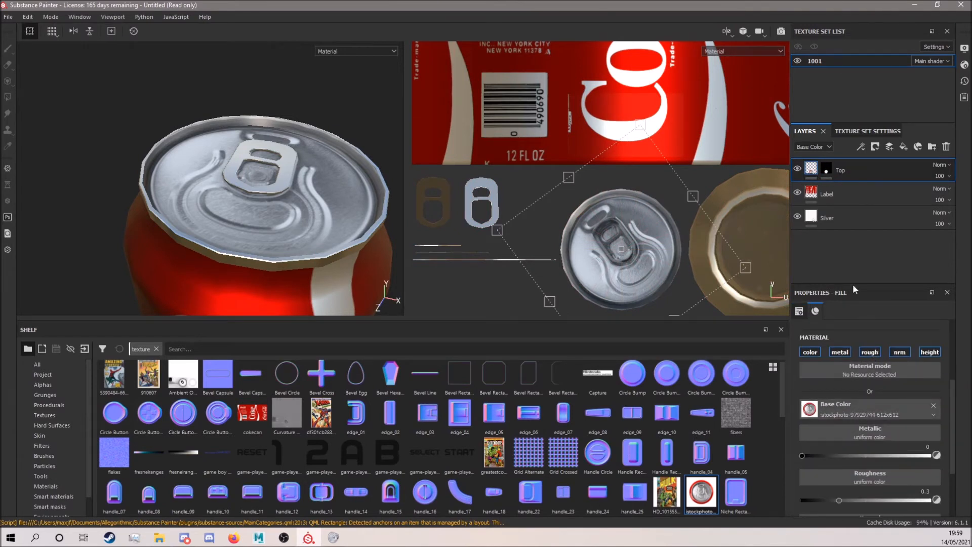
{"action": "left_click", "coordinate": [870, 352]}
{"action": "left_click", "coordinate": [900, 352]}
{"action": "left_click", "coordinate": [930, 352]}
{"action": "left_click_drag", "start_coordinate": [813, 454], "coordinate": [955, 457]}
{"action": "left_click_drag", "start_coordinate": [336, 288], "coordinate": [160, 234], "text": "alt"}
{"action": "scroll", "coordinate": [288, 247], "scroll_direction": "up", "scroll_amount": 3}
{"action": "middle_click_drag", "start_coordinate": [159, 234], "coordinate": [134, 183], "text": "alt"}
{"action": "left_click_drag", "start_coordinate": [139, 202], "coordinate": [263, 227], "text": "alt"}
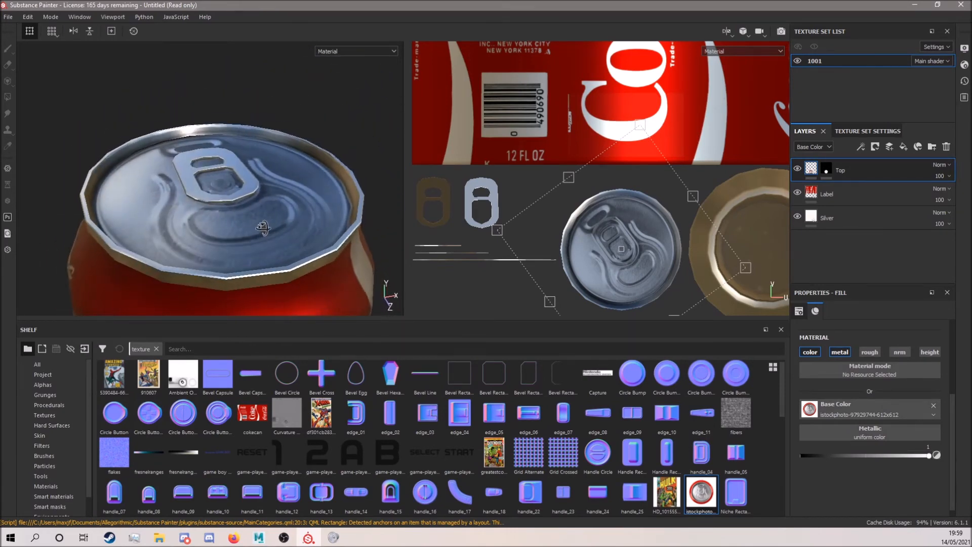
{"action": "left_click_drag", "start_coordinate": [159, 207], "coordinate": [240, 246], "text": "alt"}
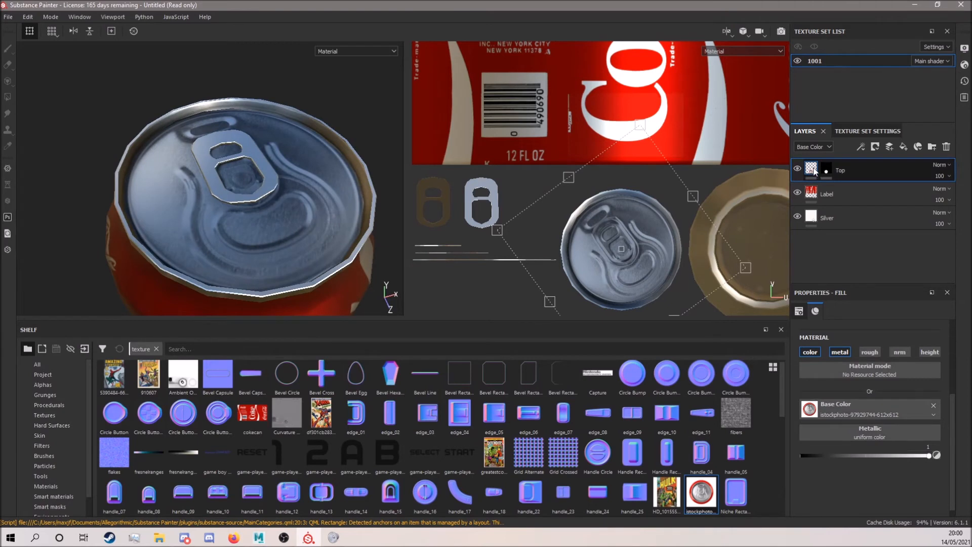
- Add a Levels effect to the Top layer's Base Color
{"action": "right_click", "coordinate": [814, 172]}
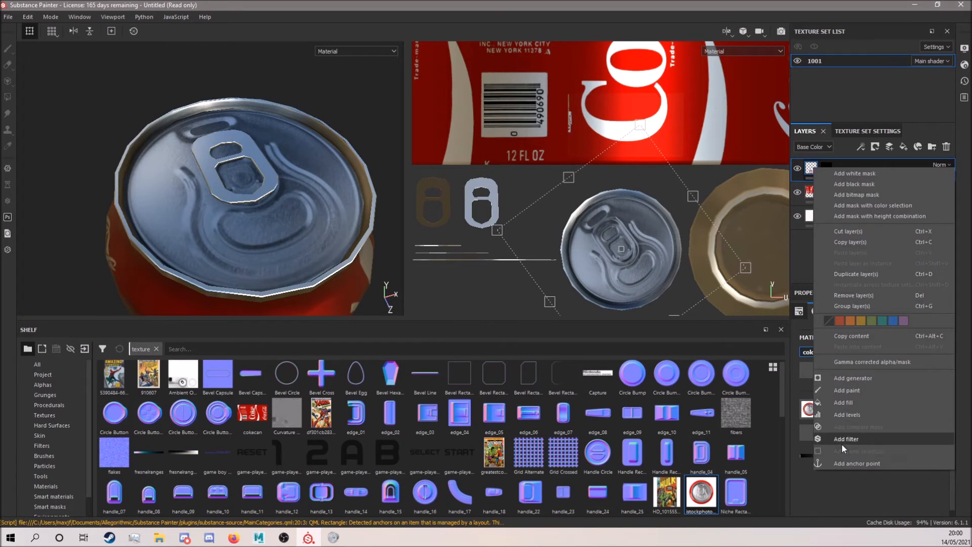
{"action": "left_click", "coordinate": [845, 415]}
{"action": "left_click_drag", "start_coordinate": [871, 347], "coordinate": [839, 350]}
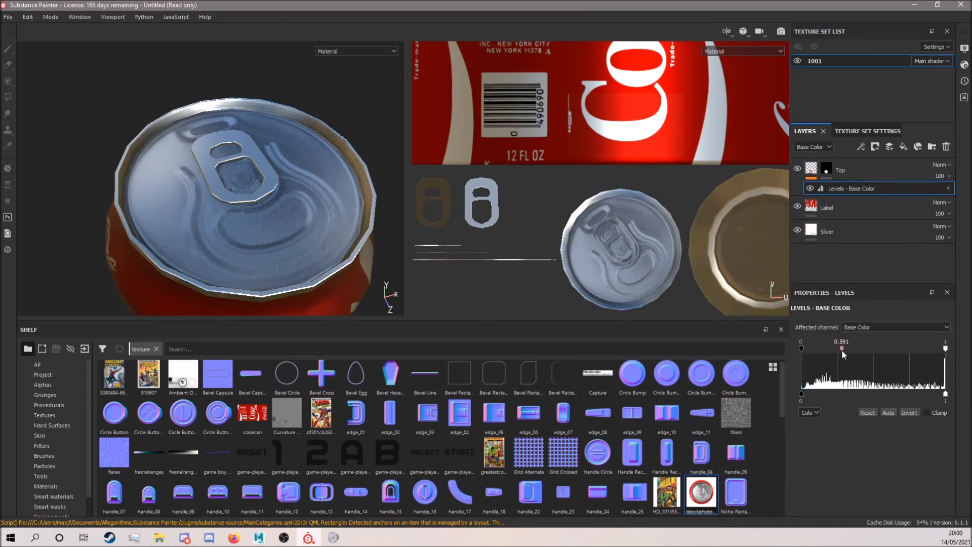
{"action": "key", "text": "ctrl+z"}
{"action": "mouse_move", "coordinate": [947, 352]}
{"action": "left_mouse_down"}
{"action": "mouse_move", "coordinate": [894, 351]}
{"action": "mouse_move", "coordinate": [945, 352]}
{"action": "left_mouse_up"}
{"action": "left_click_drag", "start_coordinate": [943, 396], "coordinate": [910, 396]}
{"action": "key", "text": "ctrl+z"}
- Raise the Levels output black to about 0.169, set the midtone to about 0.848, and check the lid from above
{"action": "left_click_drag", "start_coordinate": [801, 396], "coordinate": [827, 401]}
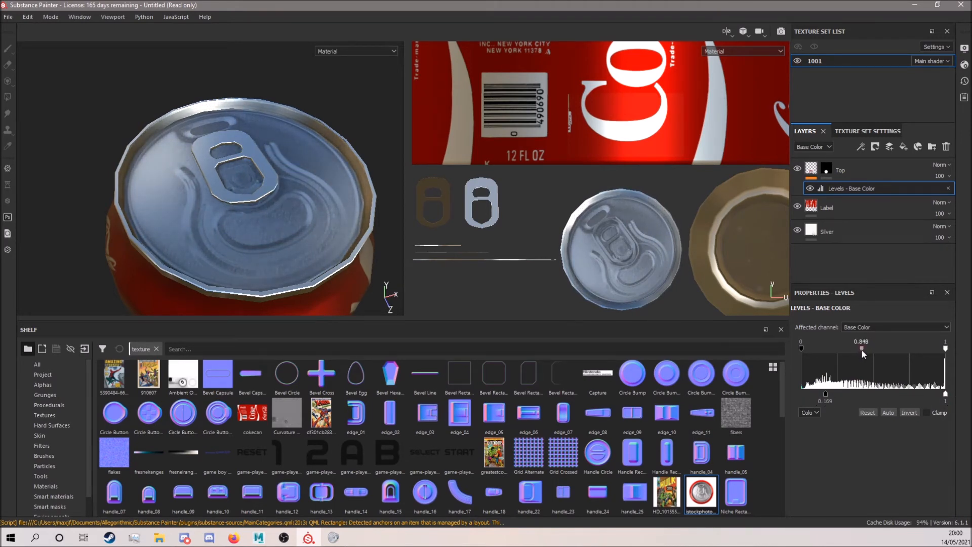
{"action": "left_click_drag", "start_coordinate": [375, 273], "coordinate": [275, 236], "text": "alt"}
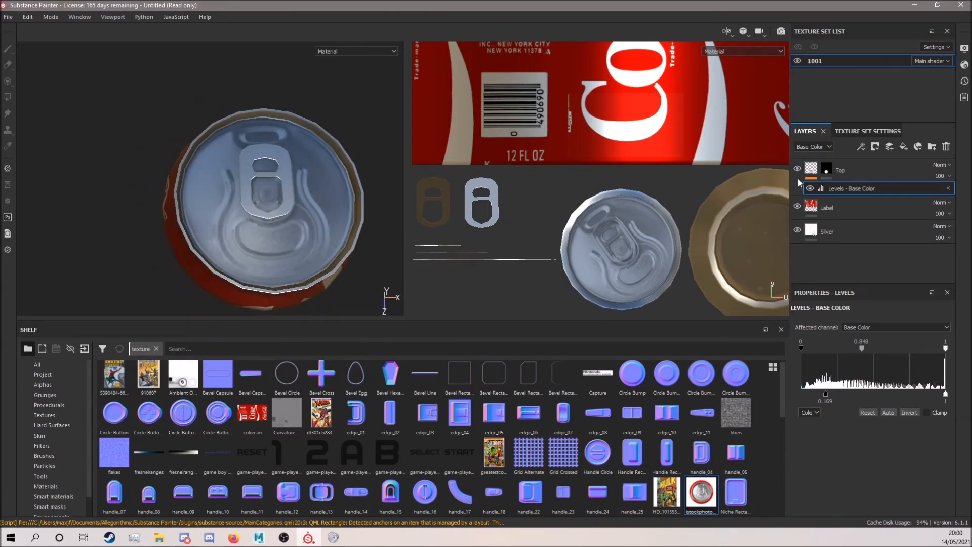
- Examine the lid's embossed ridges, with its UV shell turned upright and enlarged in the UV view, and compare with the whole can
{"action": "left_click", "coordinate": [825, 171]}
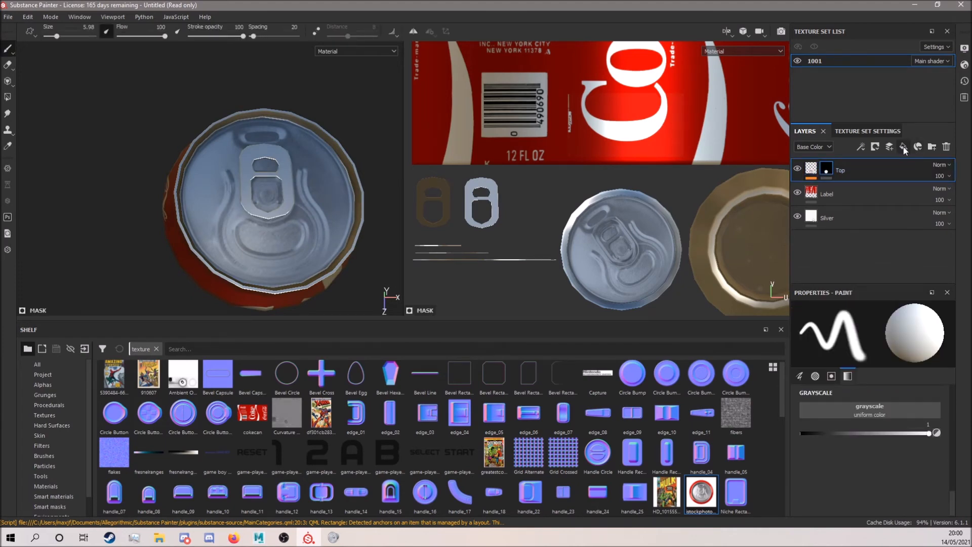
{"action": "left_click_drag", "start_coordinate": [274, 239], "coordinate": [272, 218], "text": "alt"}
{"action": "scroll", "coordinate": [619, 204], "scroll_direction": "up", "scroll_amount": 4}
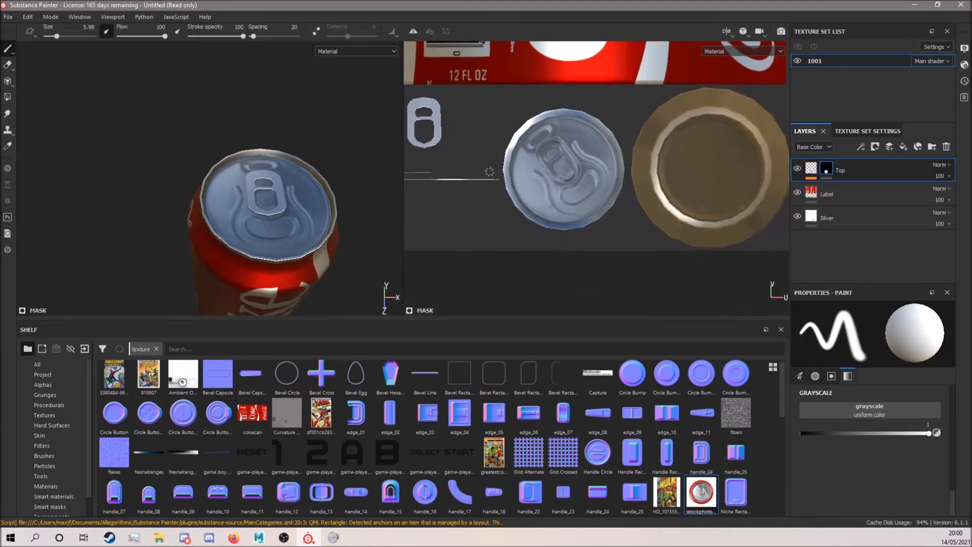
{"action": "mouse_move", "coordinate": [619, 204]}
{"action": "left_mouse_down", "text": "alt"}
{"action": "mouse_move", "coordinate": [582, 202]}
{"action": "mouse_move", "coordinate": [675, 213]}
{"action": "mouse_move", "coordinate": [673, 164]}
{"action": "left_mouse_up", "text": "alt"}
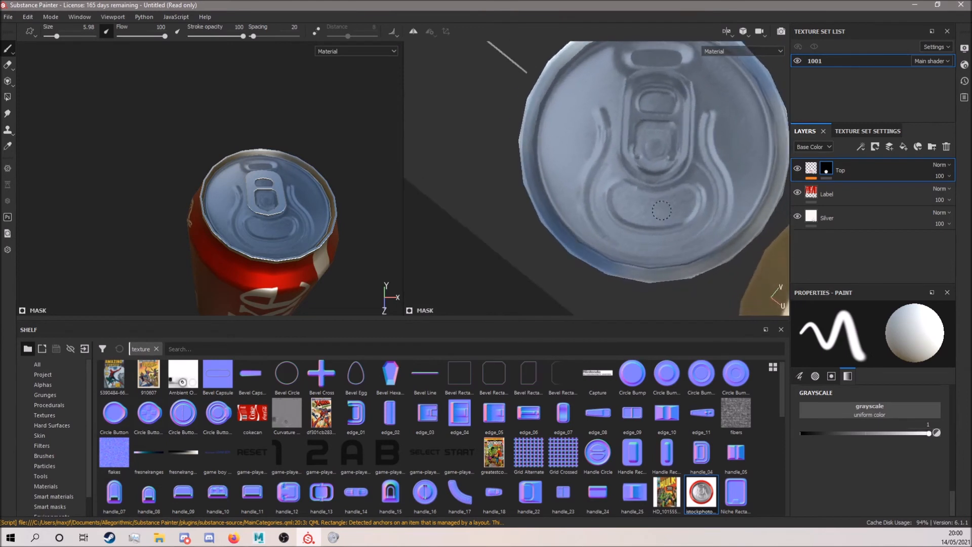
{"action": "middle_click_drag", "start_coordinate": [674, 165], "coordinate": [660, 218], "text": "alt"}
{"action": "scroll", "coordinate": [660, 218], "scroll_direction": "up", "scroll_amount": 3}
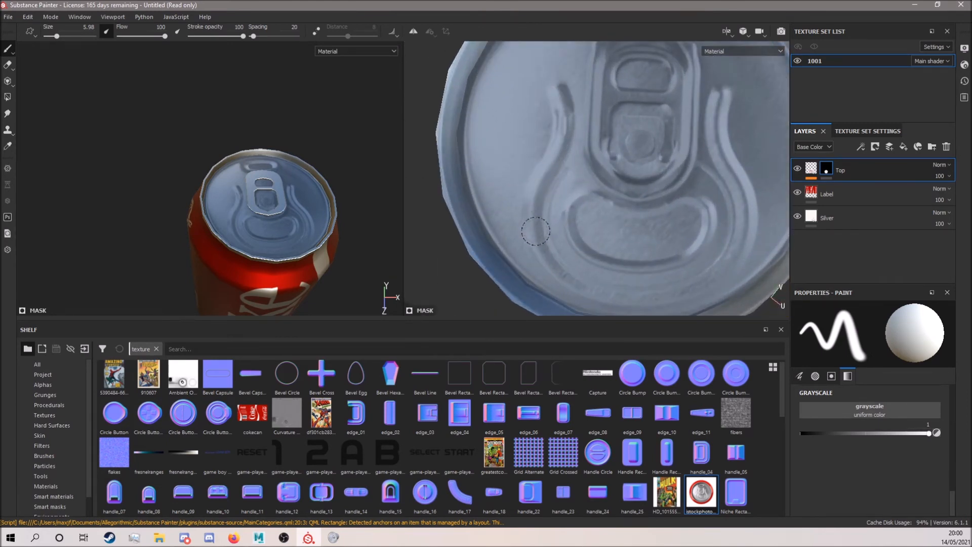
{"action": "mouse_move", "coordinate": [180, 303]}
{"action": "left_mouse_down", "text": "alt"}
{"action": "mouse_move", "coordinate": [171, 208]}
{"action": "mouse_move", "coordinate": [127, 254]}
{"action": "left_mouse_up", "text": "alt"}
{"action": "scroll", "coordinate": [226, 172], "scroll_direction": "up", "scroll_amount": 4}
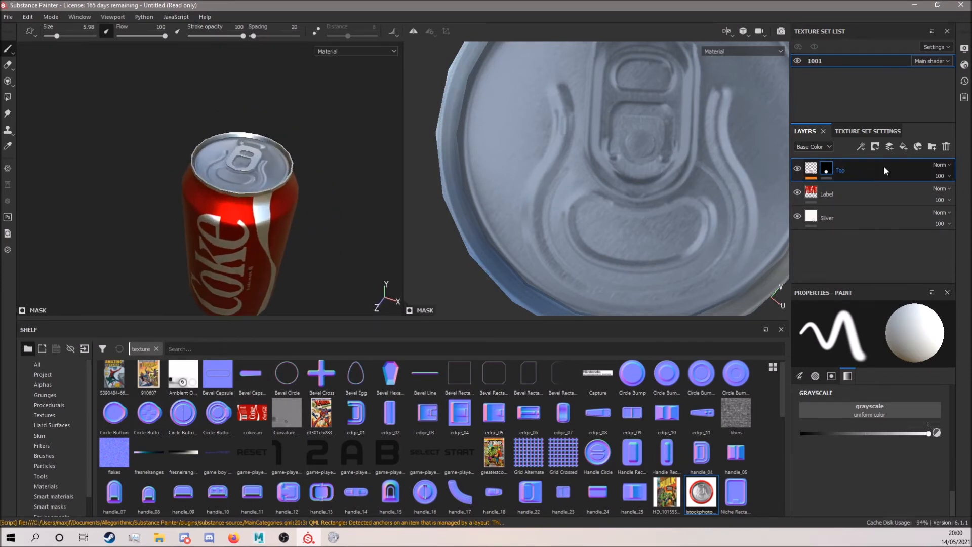
- Add a fill layer named Height 1 above Top, give it a black mask, and add a Paint effect to that mask
{"action": "left_click", "coordinate": [903, 147]}
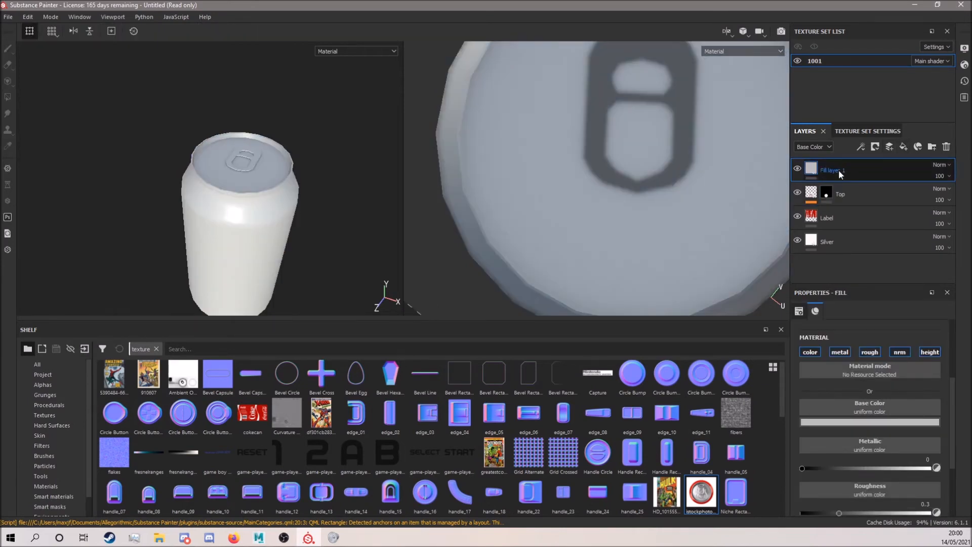
{"action": "type", "text": "Heig"}
{"action": "right_click", "coordinate": [830, 176]}
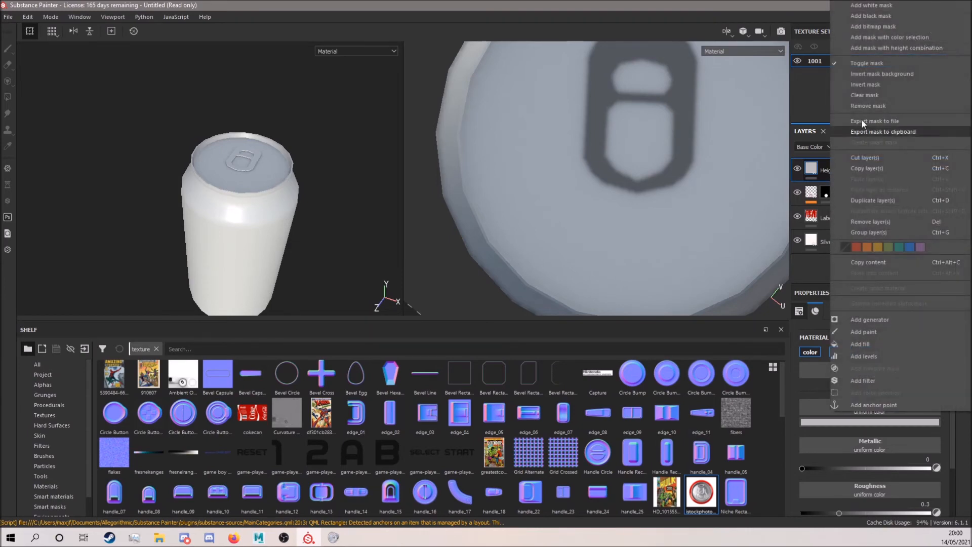
{"action": "left_click", "coordinate": [880, 18]}
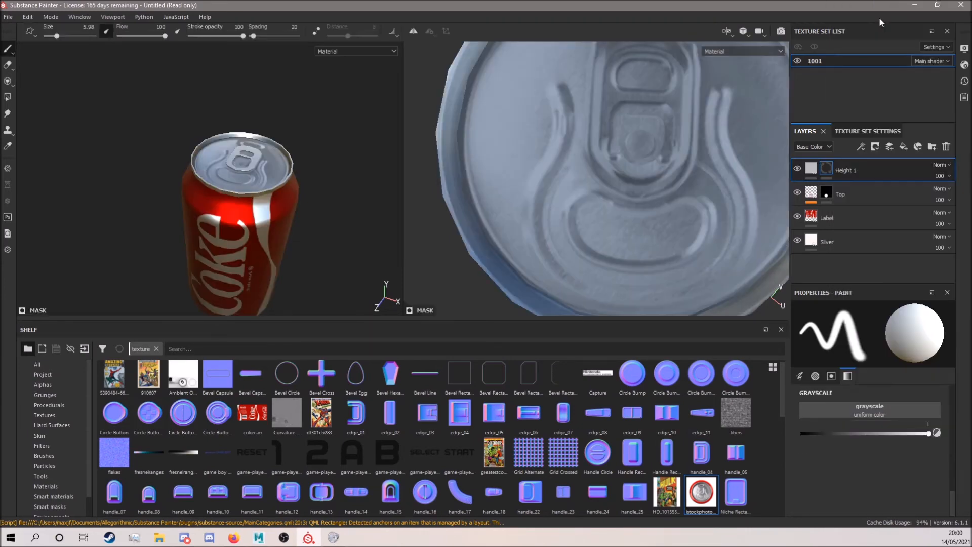
{"action": "left_click", "coordinate": [825, 195]}
{"action": "left_click", "coordinate": [828, 172]}
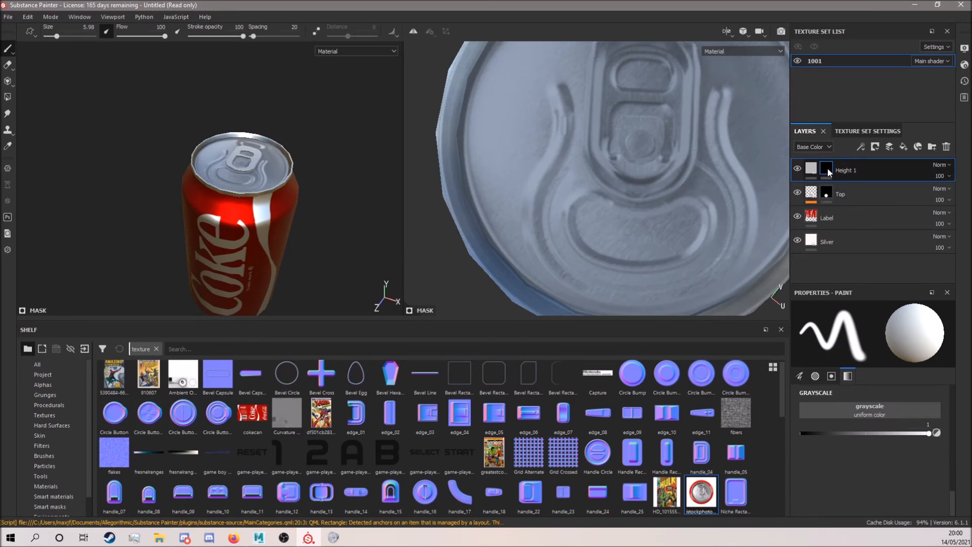
{"action": "right_click", "coordinate": [827, 168]}
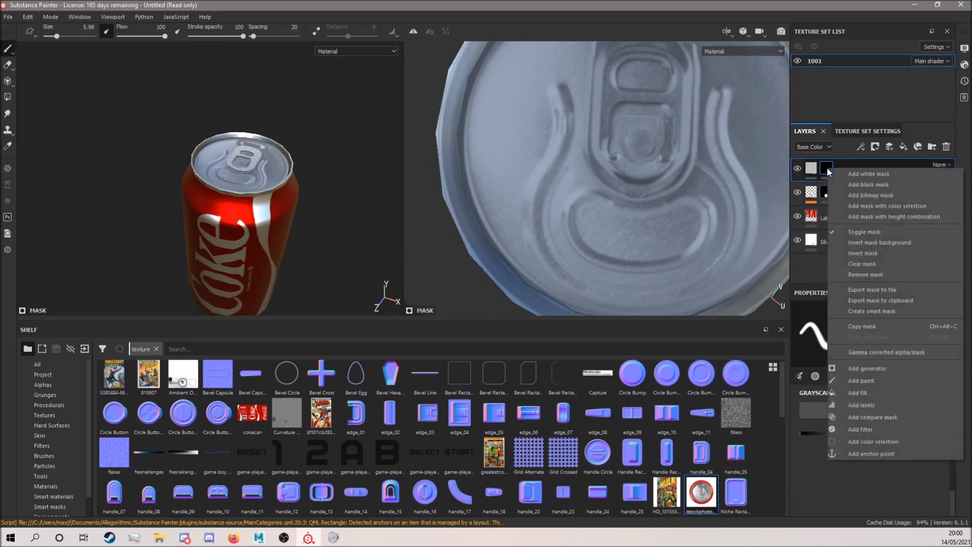
{"action": "left_click", "coordinate": [861, 381]}
{"action": "mouse_move", "coordinate": [519, 159]}
{"action": "left_mouse_down"}
{"action": "mouse_move", "coordinate": [603, 197]}
{"action": "mouse_move", "coordinate": [529, 174]}
{"action": "mouse_move", "coordinate": [571, 175]}
{"action": "left_mouse_up"}
{"action": "scroll", "coordinate": [234, 176], "scroll_direction": "up", "scroll_amount": 2}
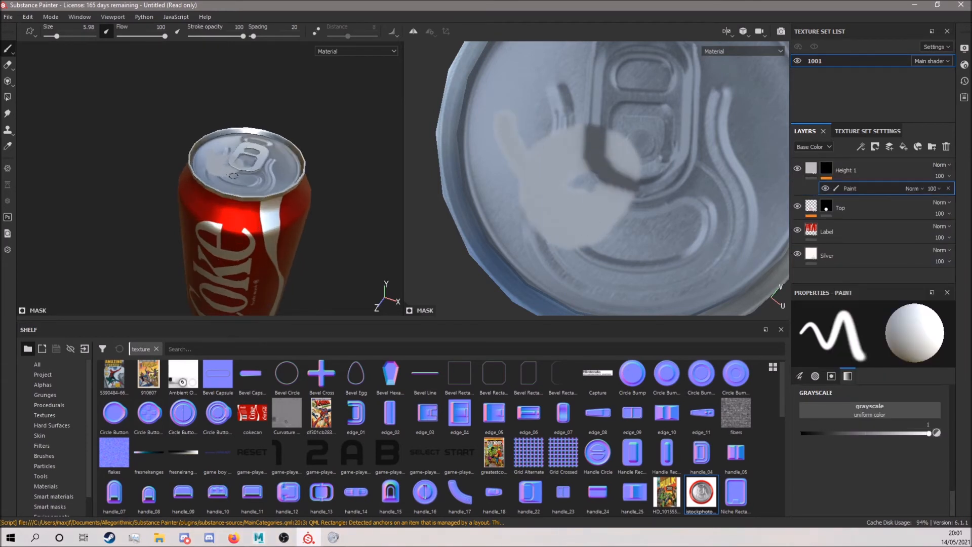
{"action": "scroll", "coordinate": [233, 175], "scroll_direction": "up", "scroll_amount": 3}
{"action": "scroll", "coordinate": [530, 202], "scroll_direction": "down", "scroll_amount": 3}
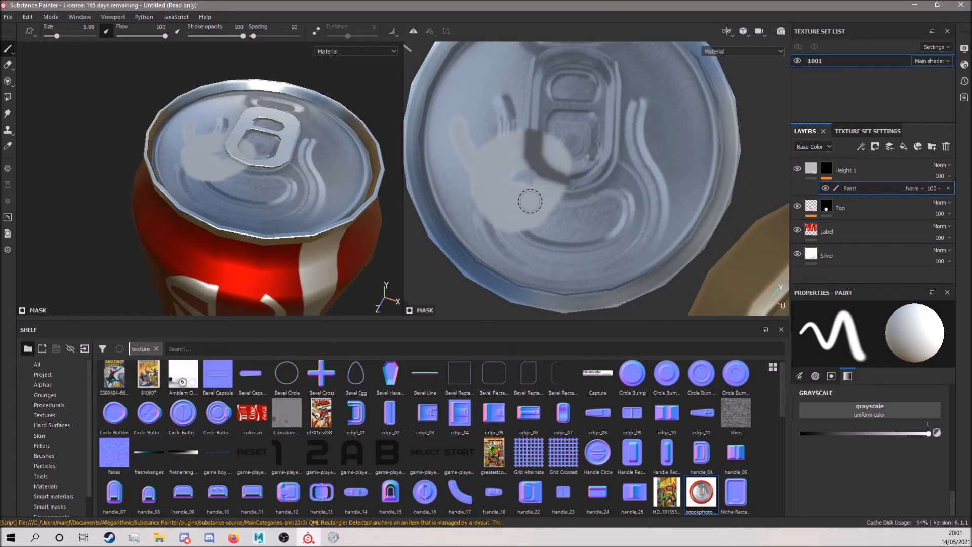
{"action": "key", "text": "ctrl+z"}
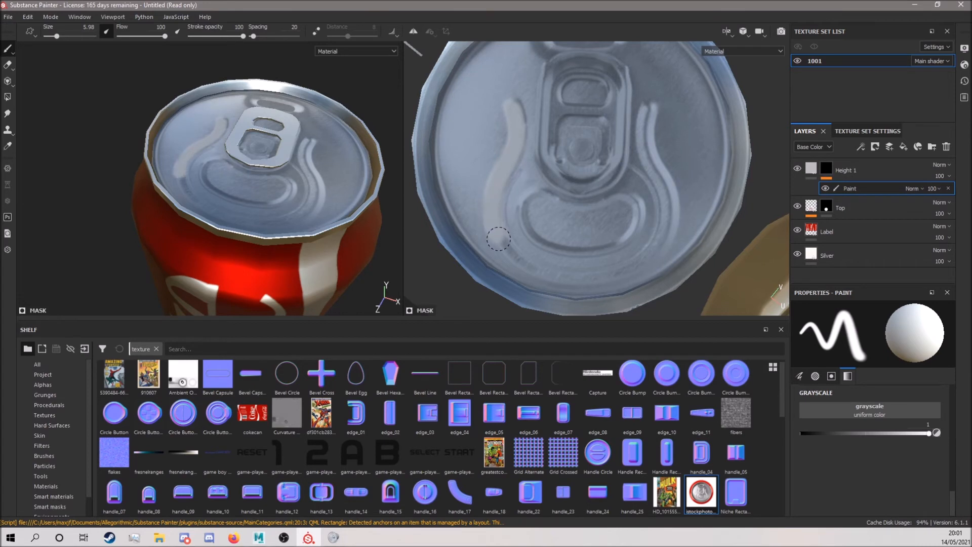
- Paint the Height 1 mask along the U-shaped ridge that curves around the lid's pull tab and opening
{"action": "mouse_move", "coordinate": [516, 259]}
{"action": "left_mouse_down"}
{"action": "mouse_move", "coordinate": [622, 277]}
{"action": "mouse_move", "coordinate": [651, 260]}
{"action": "mouse_move", "coordinate": [663, 235]}
{"action": "left_mouse_up"}
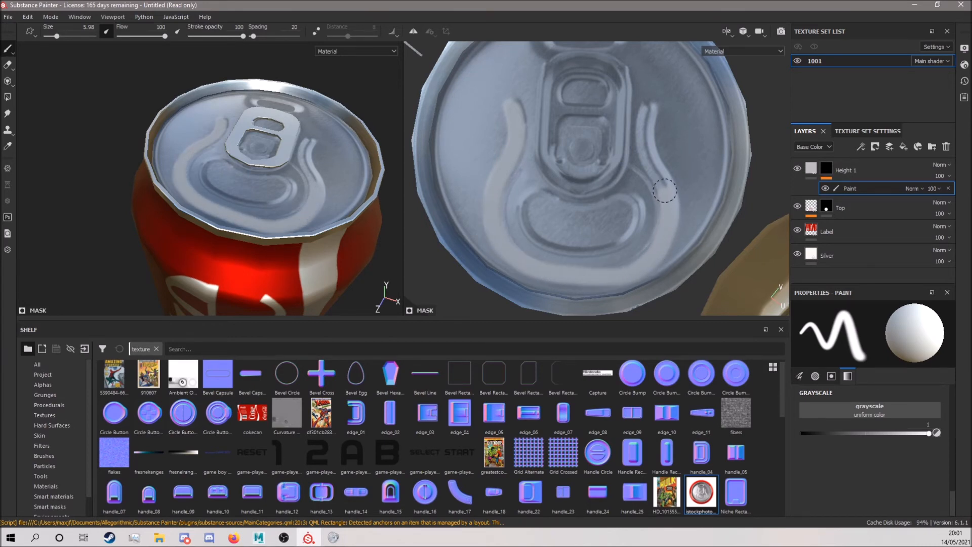
{"action": "left_click_drag", "start_coordinate": [648, 138], "coordinate": [648, 112]}
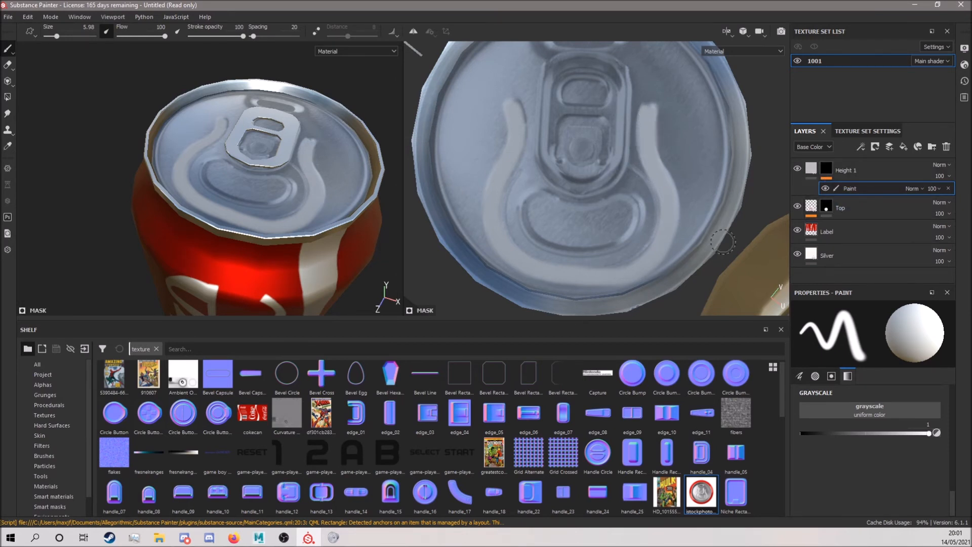
{"action": "left_click_drag", "start_coordinate": [303, 217], "coordinate": [304, 177], "text": "alt"}
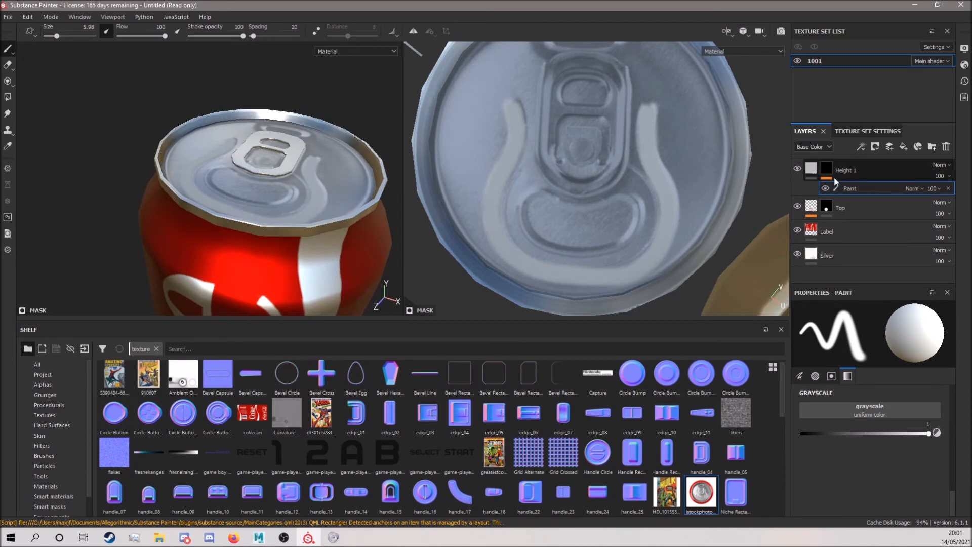
- Limit the Height 1 fill to the height channel and raise its Height to about 0.0895, checking the ridge on the lid
{"action": "left_click", "coordinate": [812, 170]}
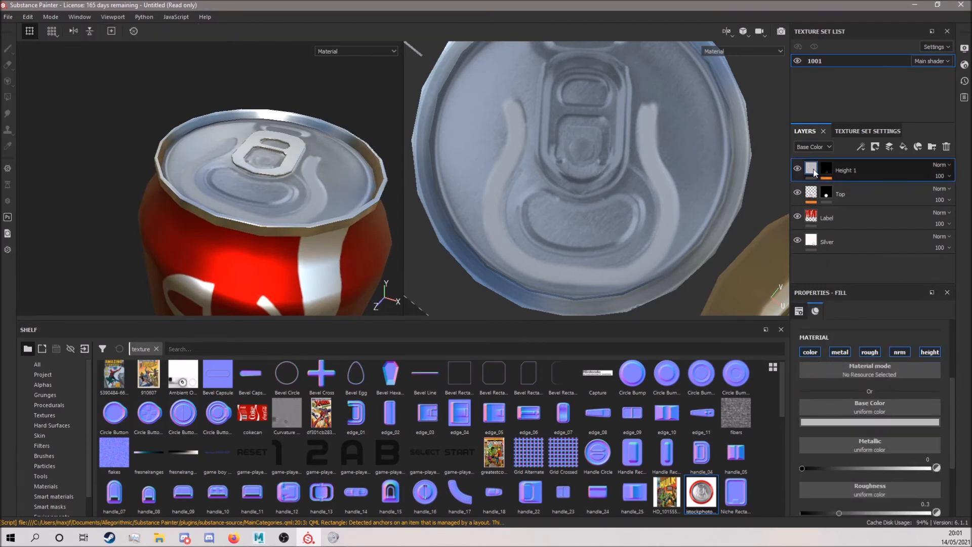
{"action": "left_click", "coordinate": [816, 352]}
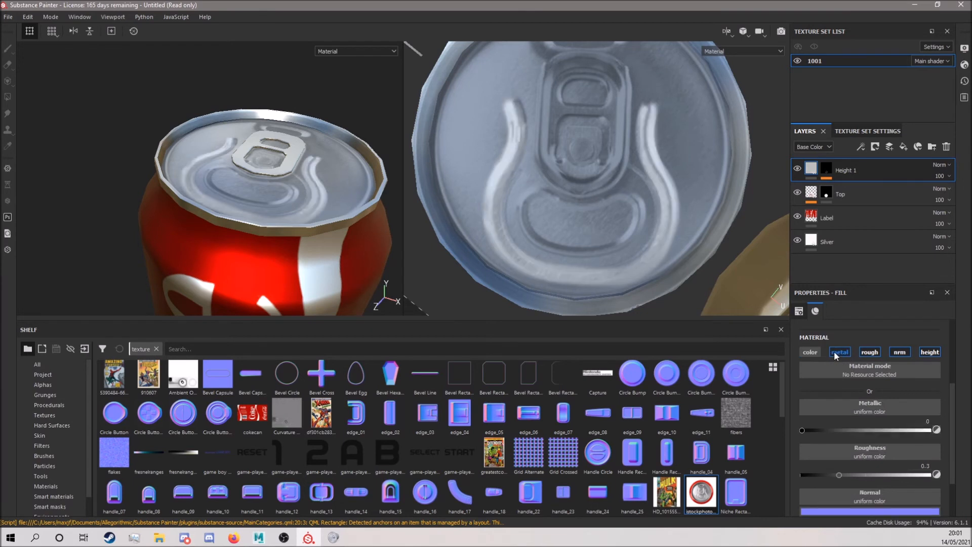
{"action": "left_click", "coordinate": [841, 352]}
{"action": "left_click", "coordinate": [866, 352]}
{"action": "left_click", "coordinate": [899, 352]}
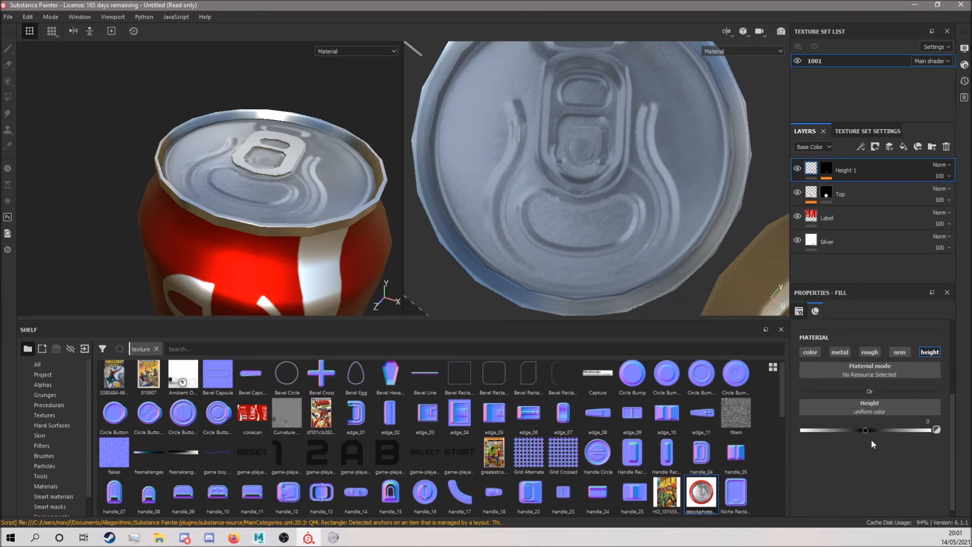
{"action": "left_click_drag", "start_coordinate": [866, 430], "coordinate": [870, 430]}
{"action": "left_click_drag", "start_coordinate": [273, 165], "coordinate": [273, 187], "text": "alt"}
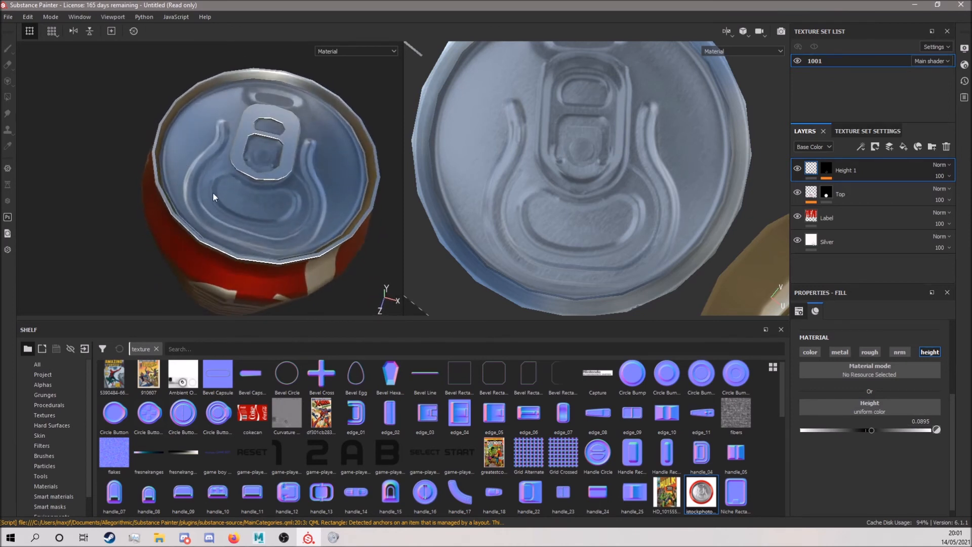
- Replace the Paint effect on the Height 1 mask with a new, empty Paint effect
{"action": "left_click", "coordinate": [826, 168]}
{"action": "left_click", "coordinate": [883, 188]}
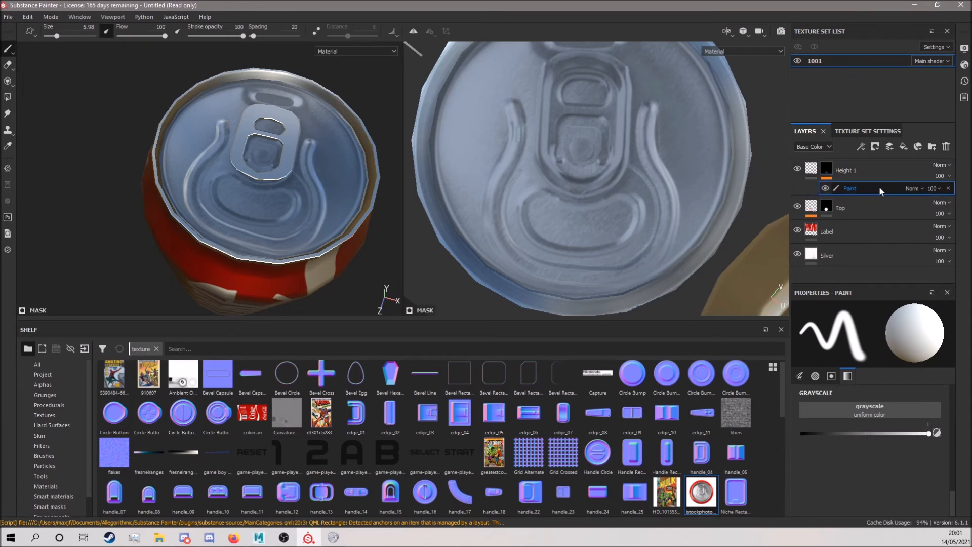
{"action": "right_click", "coordinate": [868, 188]}
{"action": "key", "text": "Escape"}
{"action": "left_click", "coordinate": [827, 173]}
{"action": "right_click", "coordinate": [827, 168]}
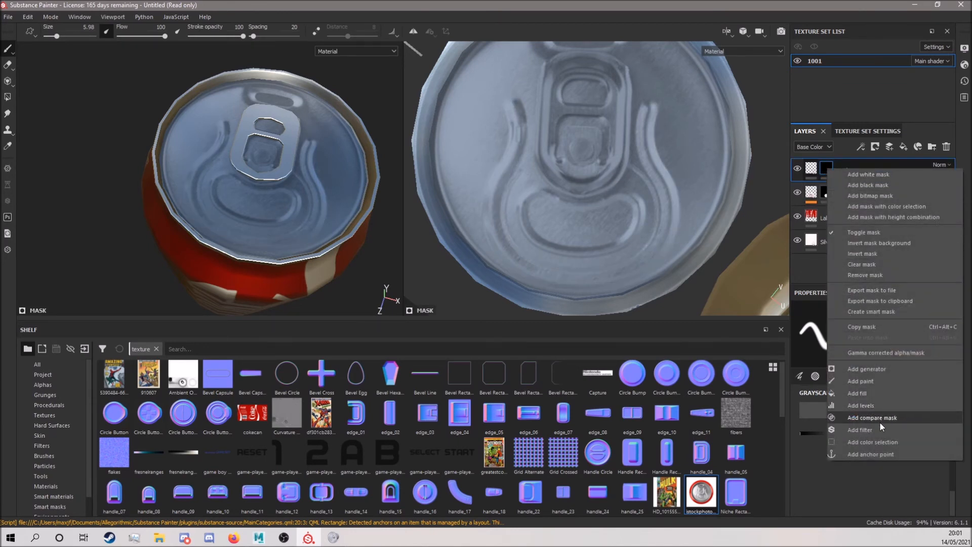
{"action": "left_click", "coordinate": [871, 382]}
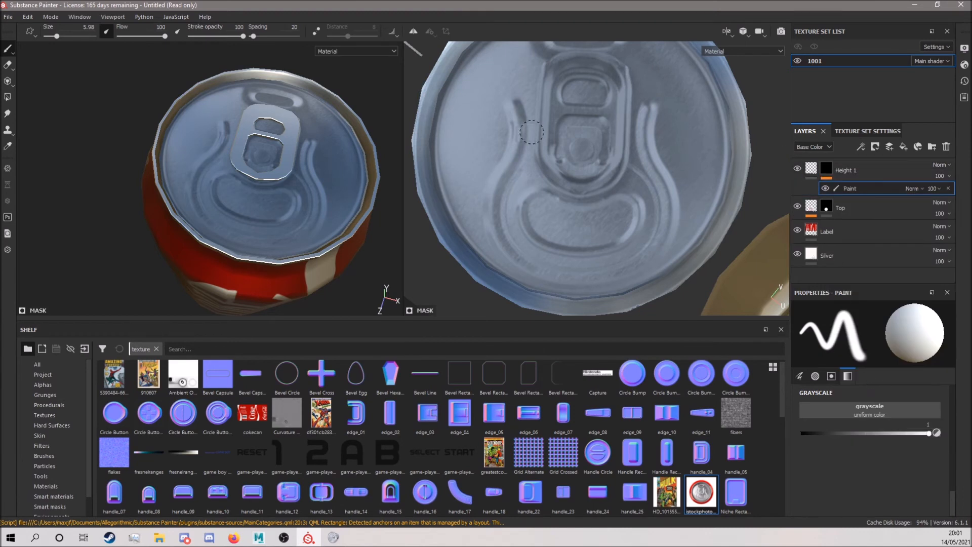
- Turn on Lazy Mouse and paint the Height 1 mask along the lid's U-shaped ridge in the 3D view
{"action": "left_click", "coordinate": [316, 33]}
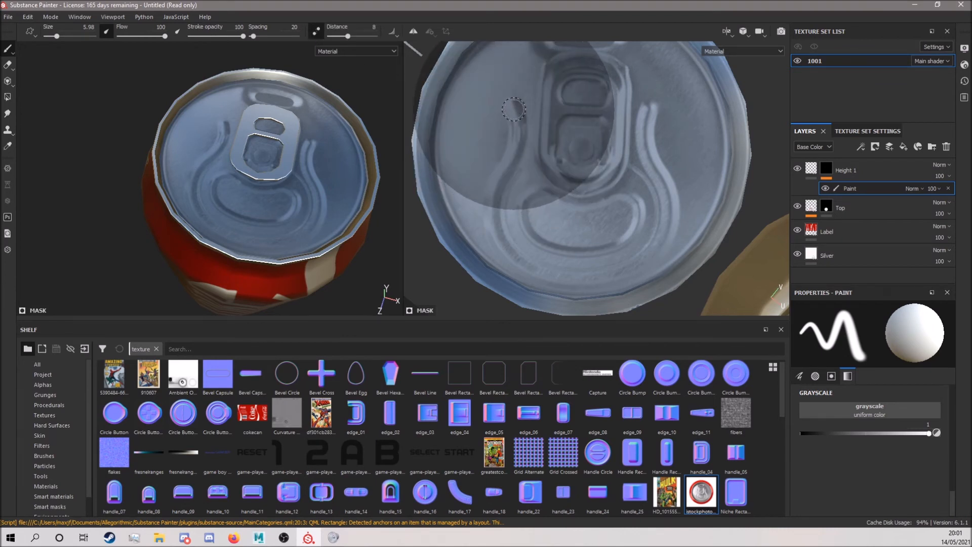
{"action": "scroll", "coordinate": [514, 109], "scroll_direction": "down", "scroll_amount": 4}
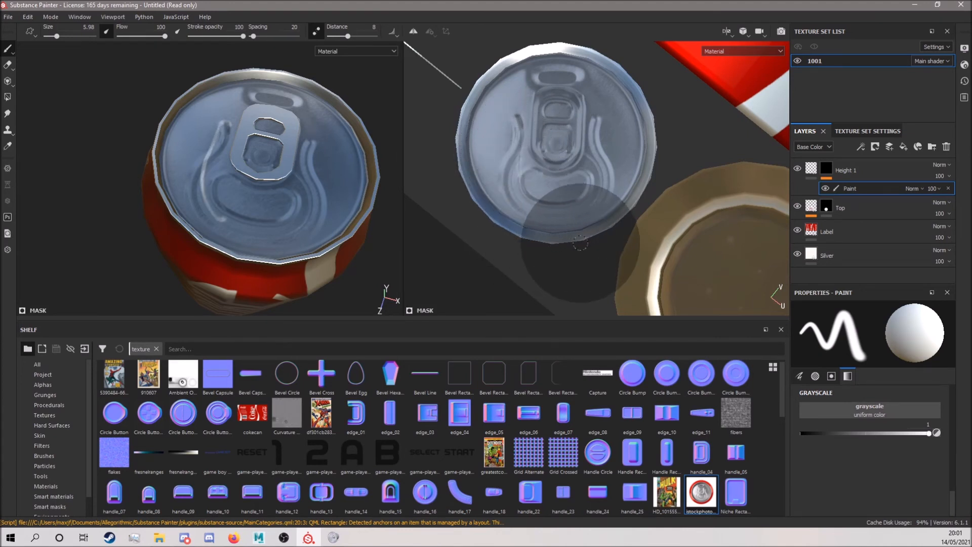
{"action": "left_click_drag", "start_coordinate": [253, 185], "coordinate": [239, 172], "text": "alt"}
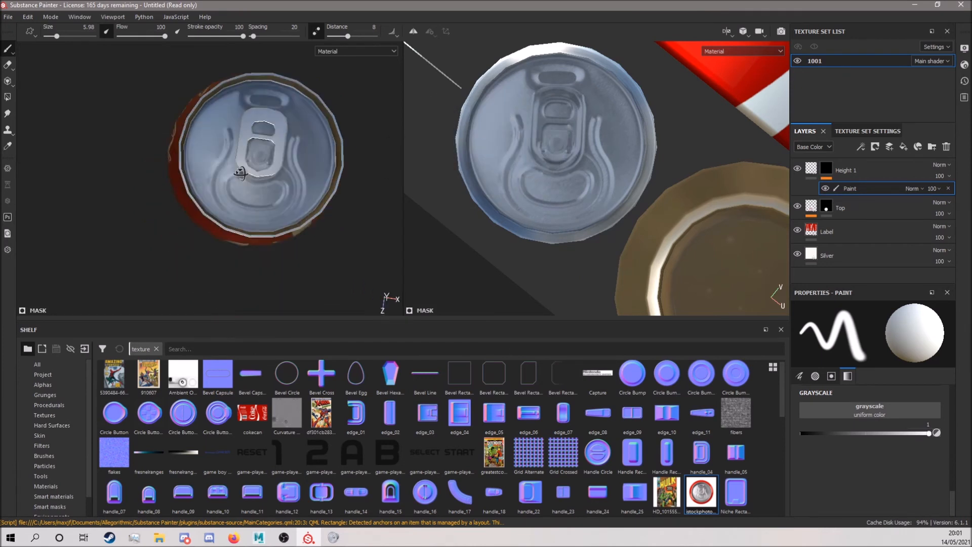
{"action": "scroll", "coordinate": [239, 171], "scroll_direction": "up", "scroll_amount": 5}
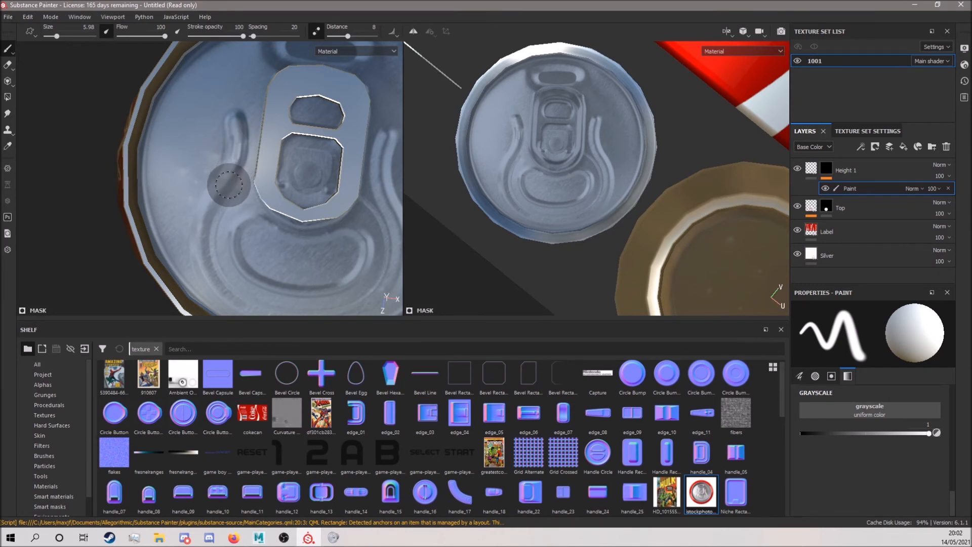
{"action": "mouse_move", "coordinate": [208, 208]}
{"action": "left_mouse_down"}
{"action": "mouse_move", "coordinate": [196, 248]}
{"action": "mouse_move", "coordinate": [230, 304]}
{"action": "left_mouse_up"}
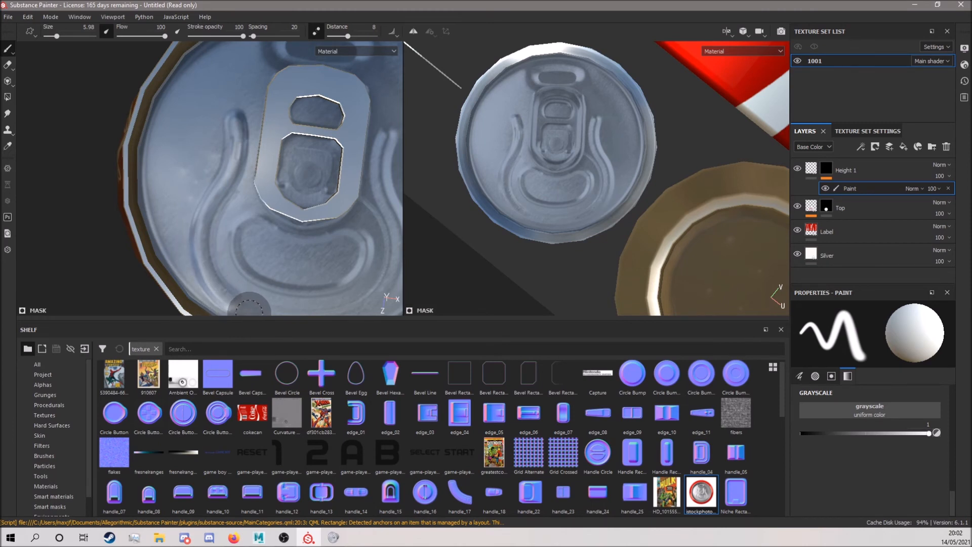
{"action": "middle_click_drag", "start_coordinate": [293, 264], "coordinate": [237, 195], "text": "alt"}
{"action": "left_click_drag", "start_coordinate": [238, 194], "coordinate": [226, 218], "text": "alt"}
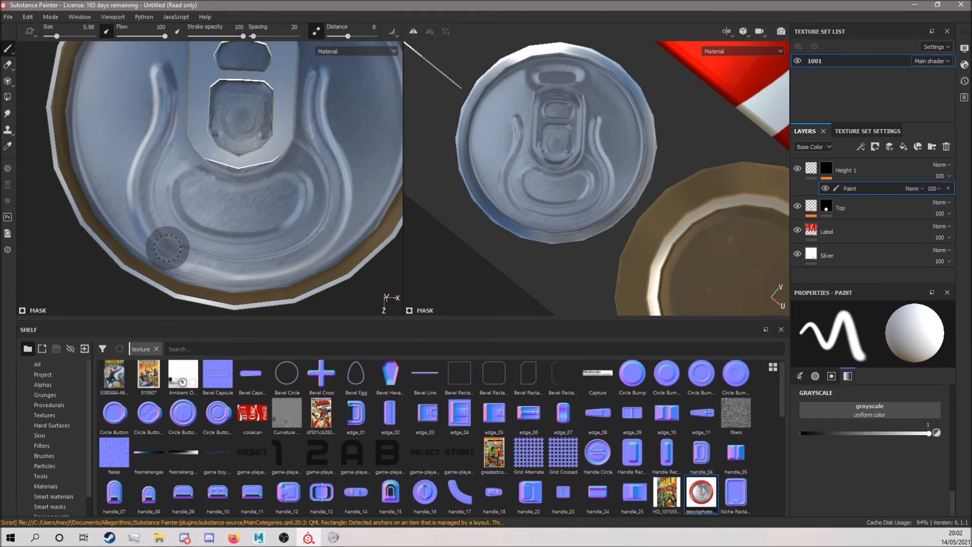
- Reduce the brush size to about 1.96 and paint the Height 1 mask around the bean-shaped outline of the can's opening
{"action": "right_click_drag", "start_coordinate": [358, 210], "coordinate": [336, 185], "text": "alt"}
{"action": "mouse_move", "coordinate": [347, 194]}
{"action": "left_mouse_down", "text": "alt"}
{"action": "mouse_move", "coordinate": [336, 132]}
{"action": "mouse_move", "coordinate": [299, 162]}
{"action": "left_mouse_up", "text": "alt"}
{"action": "right_click_drag", "start_coordinate": [298, 163], "coordinate": [276, 200], "text": "alt"}
{"action": "left_click_drag", "start_coordinate": [276, 200], "coordinate": [266, 247], "text": "alt"}
{"action": "middle_click_drag", "start_coordinate": [265, 247], "coordinate": [269, 140], "text": "alt"}
{"action": "right_click_drag", "start_coordinate": [268, 139], "coordinate": [279, 155], "text": "alt"}
{"action": "right_click", "coordinate": [219, 183]}
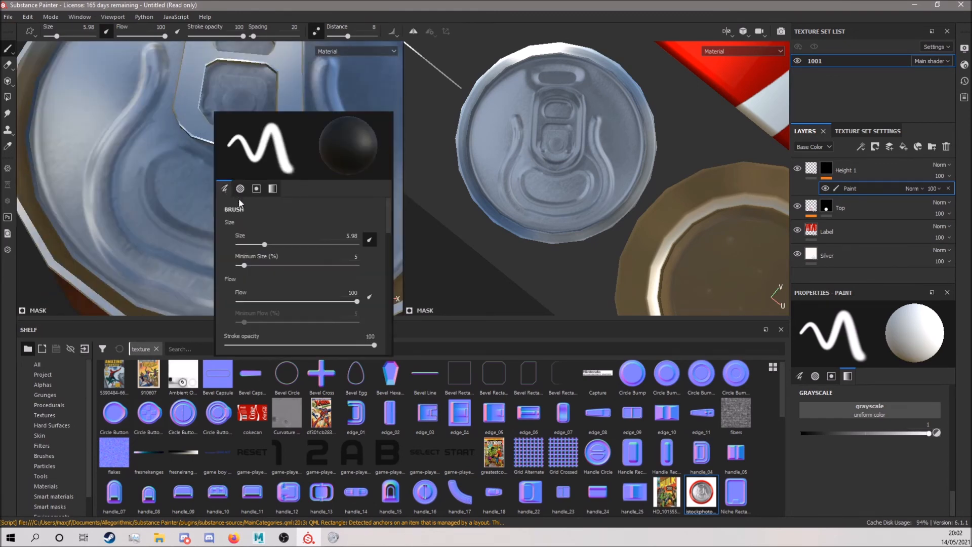
{"action": "left_click_drag", "start_coordinate": [263, 245], "coordinate": [246, 245]}
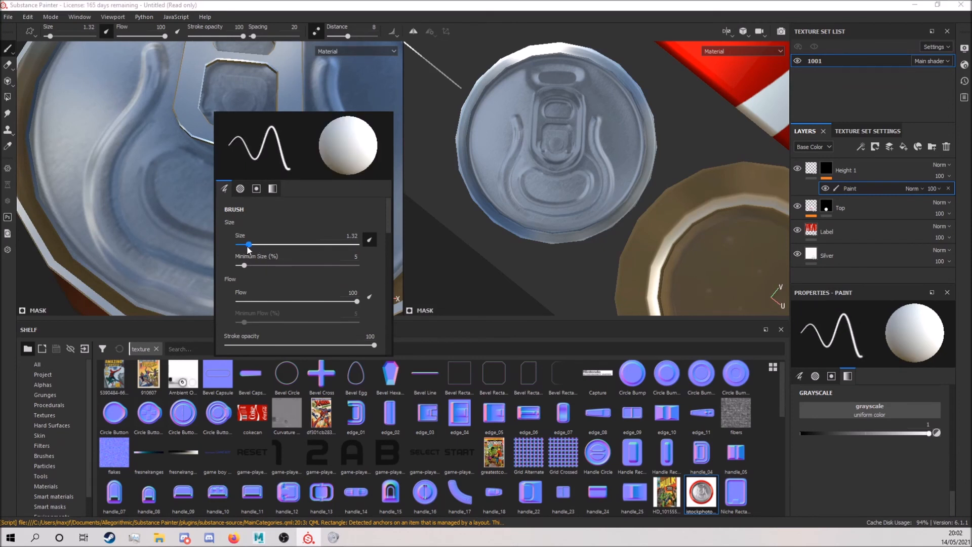
{"action": "right_click", "coordinate": [172, 156]}
{"action": "left_click_drag", "start_coordinate": [196, 213], "coordinate": [201, 214]}
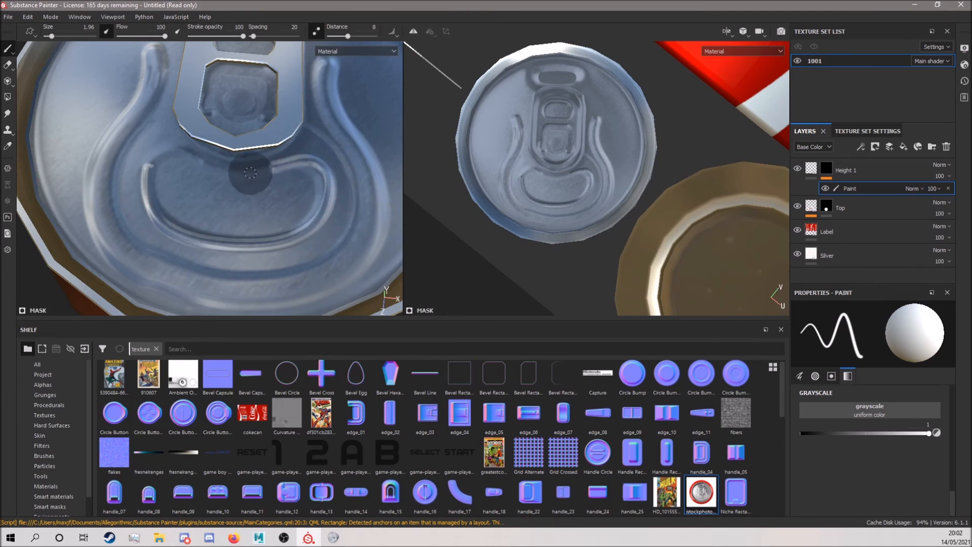
{"action": "mouse_move", "coordinate": [234, 176]}
{"action": "left_mouse_down"}
{"action": "mouse_move", "coordinate": [185, 163]}
{"action": "mouse_move", "coordinate": [169, 148]}
{"action": "mouse_move", "coordinate": [140, 160]}
{"action": "left_mouse_up"}
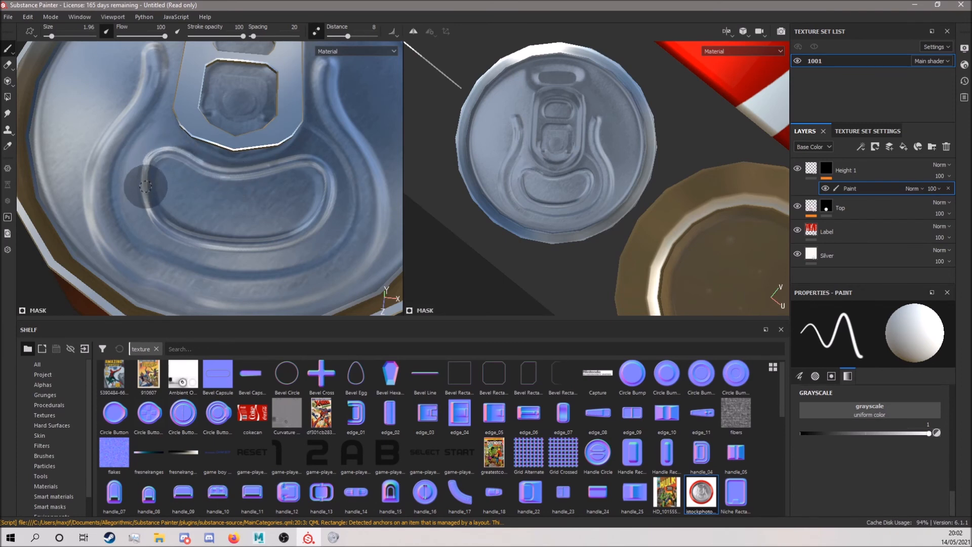
- Add a fill layer above Height 1 and name it Height 2
{"action": "right_click_drag", "start_coordinate": [356, 167], "coordinate": [314, 164], "text": "alt"}
{"action": "left_click_drag", "start_coordinate": [314, 165], "coordinate": [311, 137], "text": "alt"}
{"action": "middle_click_drag", "start_coordinate": [310, 136], "coordinate": [232, 193], "text": "alt"}
{"action": "right_click_drag", "start_coordinate": [233, 193], "coordinate": [218, 167], "text": "alt"}
{"action": "left_click_drag", "start_coordinate": [218, 167], "coordinate": [230, 208], "text": "alt"}
{"action": "right_click_drag", "start_coordinate": [230, 208], "coordinate": [213, 169], "text": "alt"}
{"action": "left_click_drag", "start_coordinate": [212, 169], "coordinate": [223, 156], "text": "alt"}
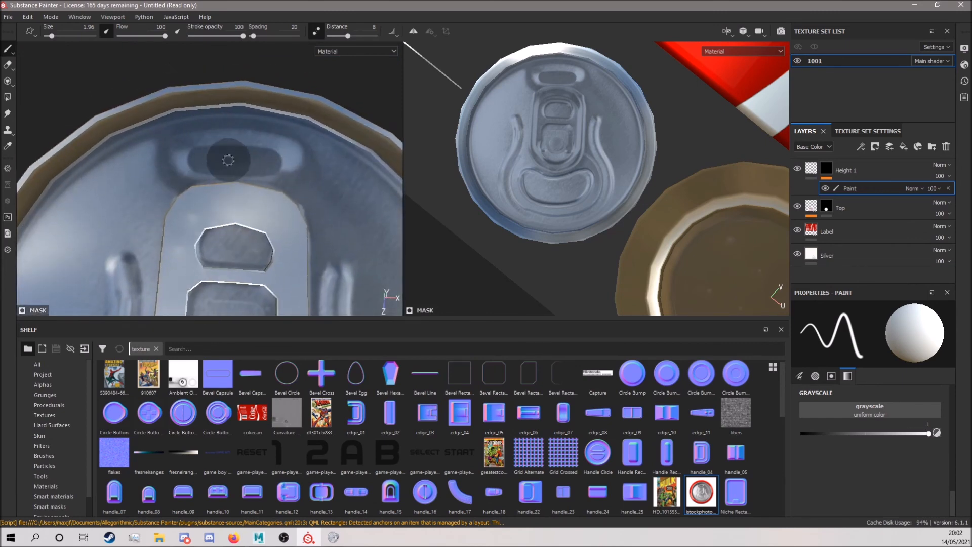
{"action": "left_click", "coordinate": [861, 171]}
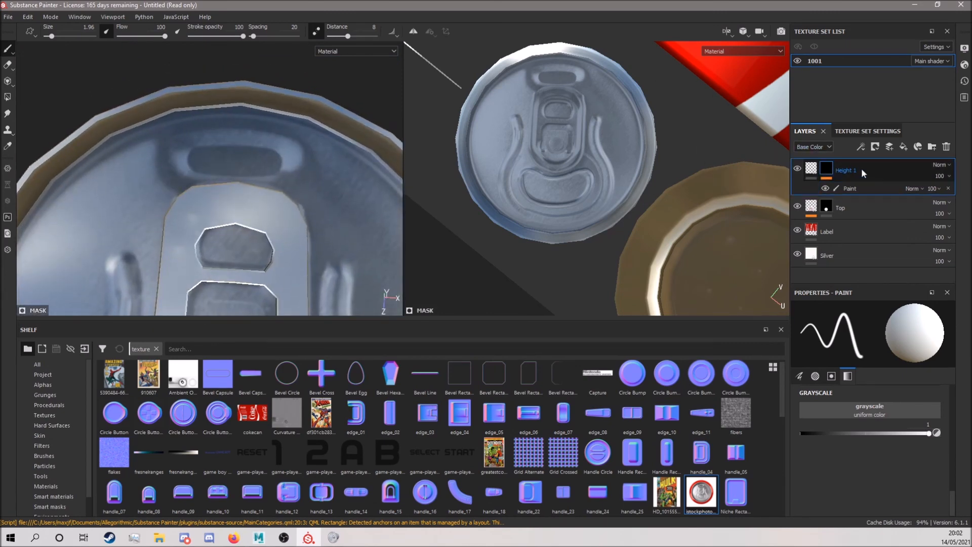
{"action": "left_click", "coordinate": [890, 148]}
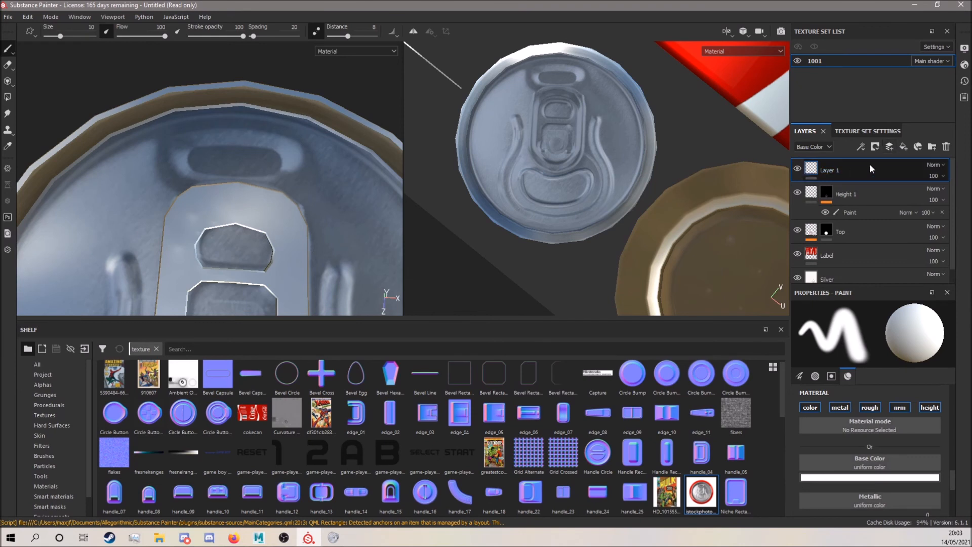
{"action": "key", "text": "ctrl+z"}
{"action": "left_click", "coordinate": [904, 147]}
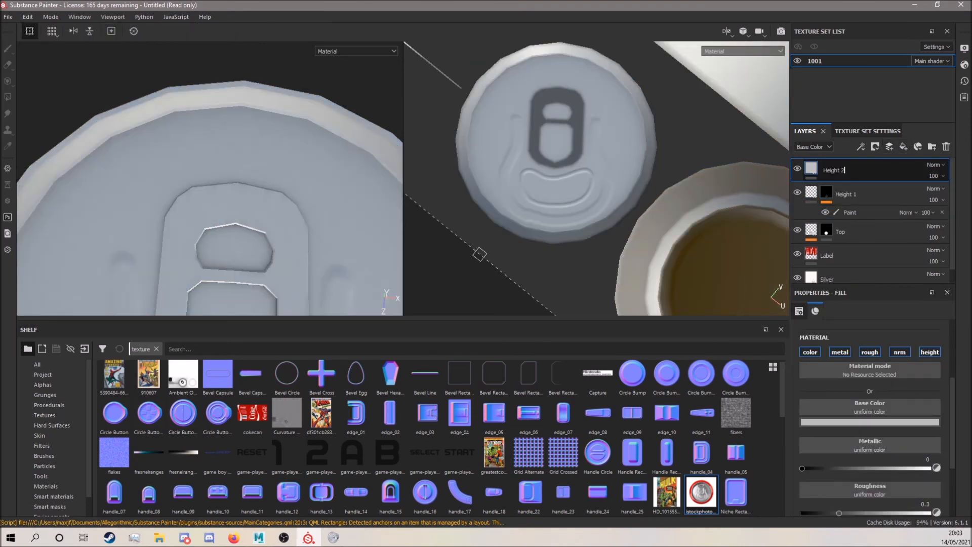
- Give the Height 2 layer a black mask and add a Paint effect to that mask
{"action": "right_click", "coordinate": [861, 166]}
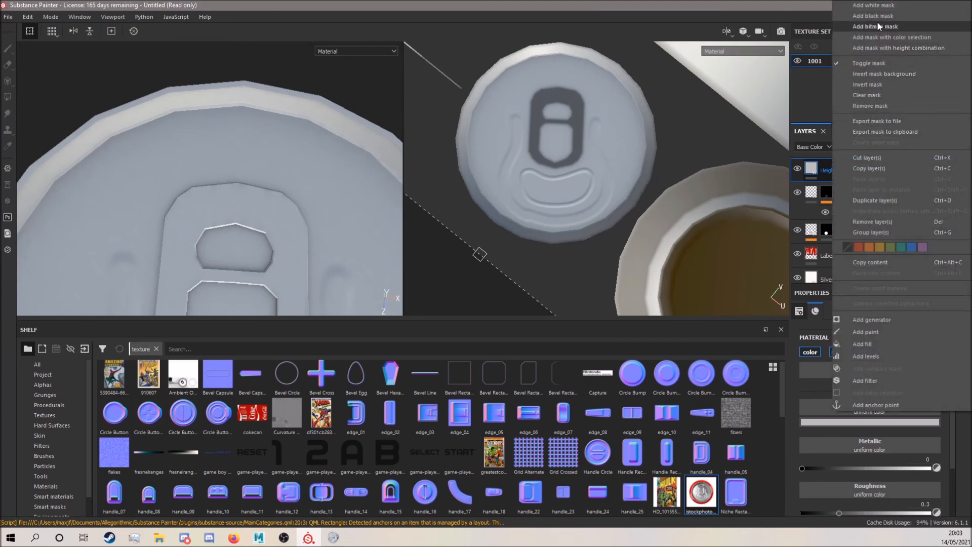
{"action": "left_click", "coordinate": [879, 14]}
{"action": "right_click", "coordinate": [830, 168]}
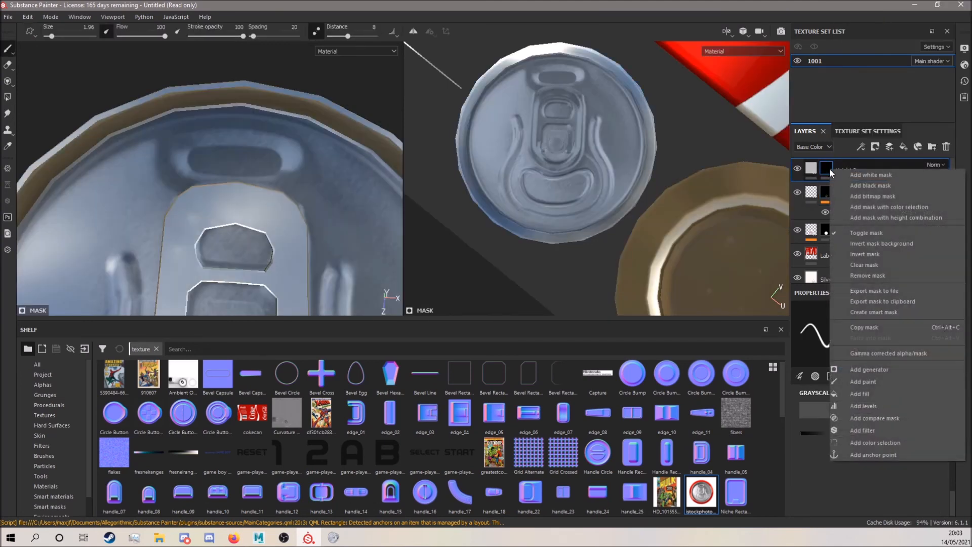
{"action": "left_click", "coordinate": [864, 382]}
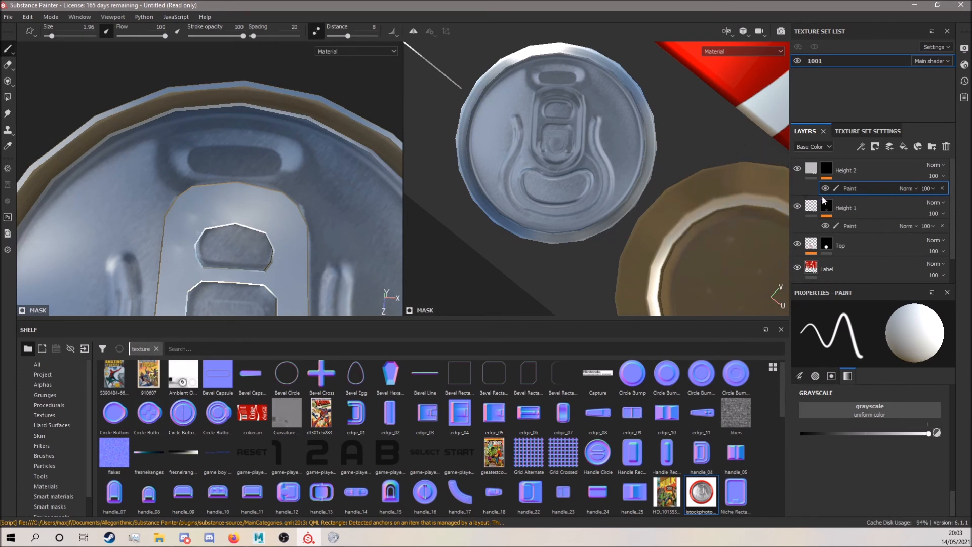
- Enlarge the brush to about 9.18 and paint the Height 2 mask over the oval recess above the pull tab
{"action": "scroll", "coordinate": [196, 156], "scroll_direction": "up", "scroll_amount": 1}
{"action": "right_click", "coordinate": [196, 156]}
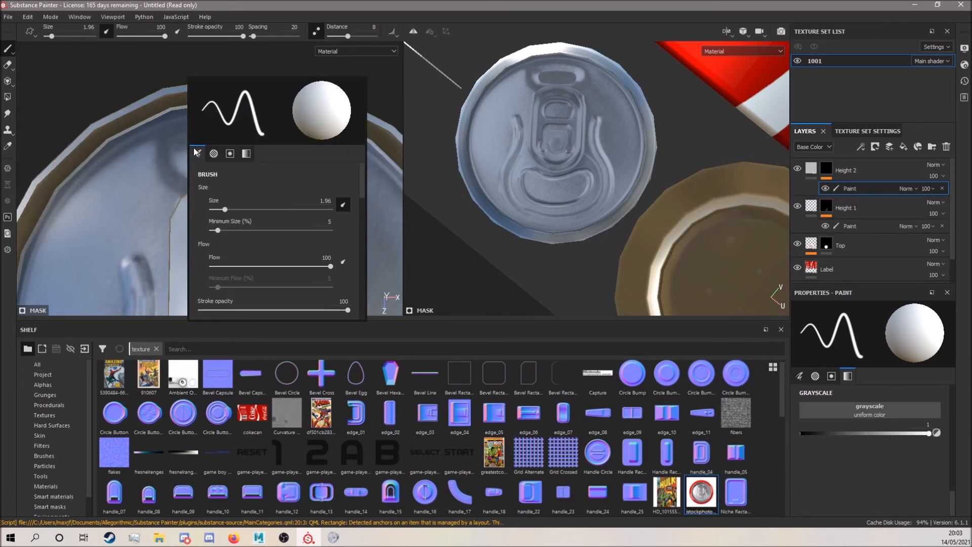
{"action": "left_click_drag", "start_coordinate": [224, 210], "coordinate": [228, 209]}
{"action": "scroll", "coordinate": [218, 159], "scroll_direction": "up", "scroll_amount": 2}
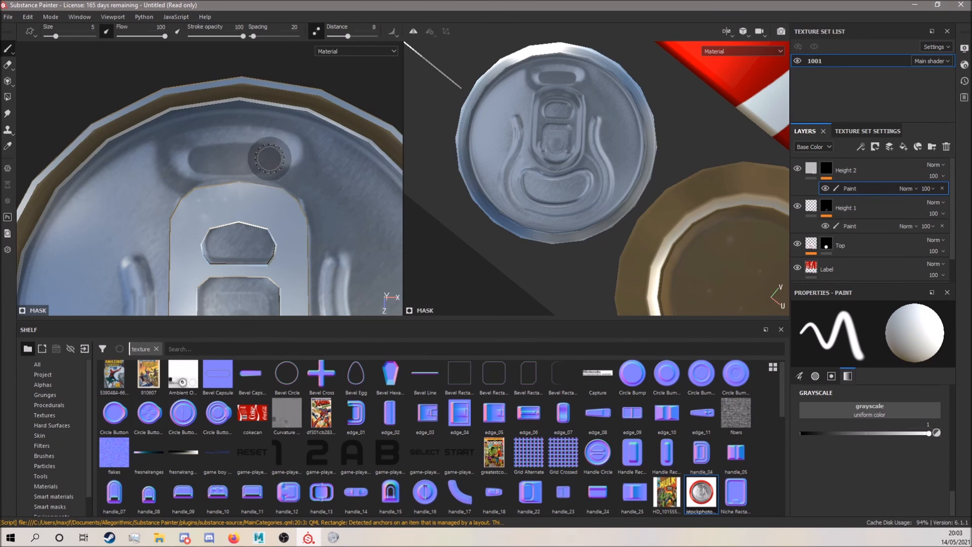
{"action": "right_click", "coordinate": [266, 162]}
{"action": "left_click_drag", "start_coordinate": [302, 218], "coordinate": [309, 219]}
{"action": "left_click_drag", "start_coordinate": [200, 158], "coordinate": [292, 155]}
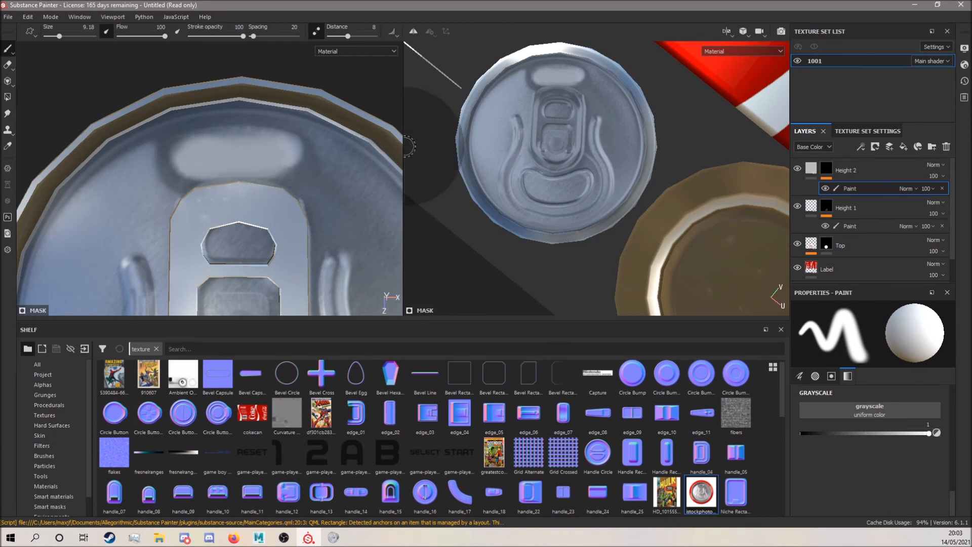
- Limit the Height 2 fill to the height channel and lower its Height to about -0.1051, checking the recess on the lid
{"action": "left_click", "coordinate": [811, 168]}
{"action": "left_click", "coordinate": [840, 352]}
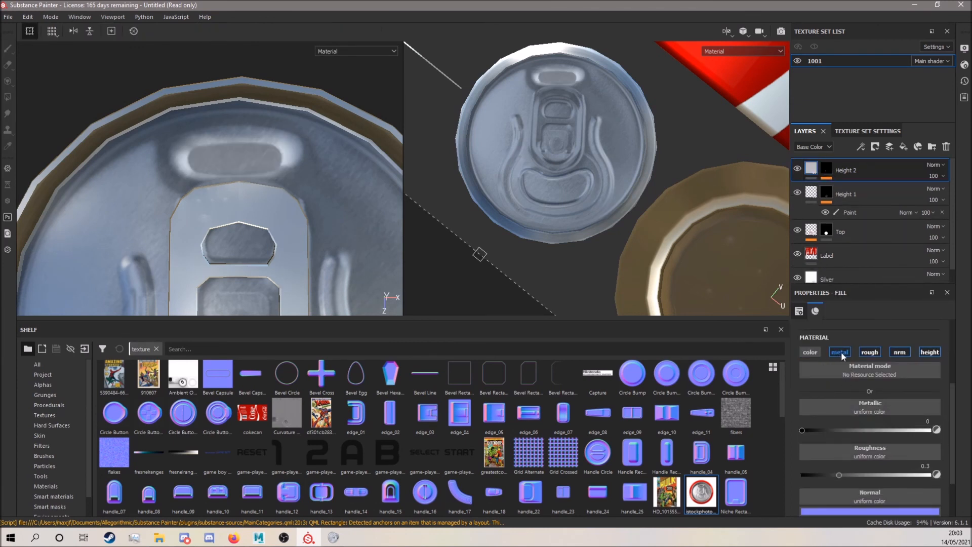
{"action": "left_click", "coordinate": [899, 352]}
{"action": "left_click_drag", "start_coordinate": [864, 431], "coordinate": [861, 431]}
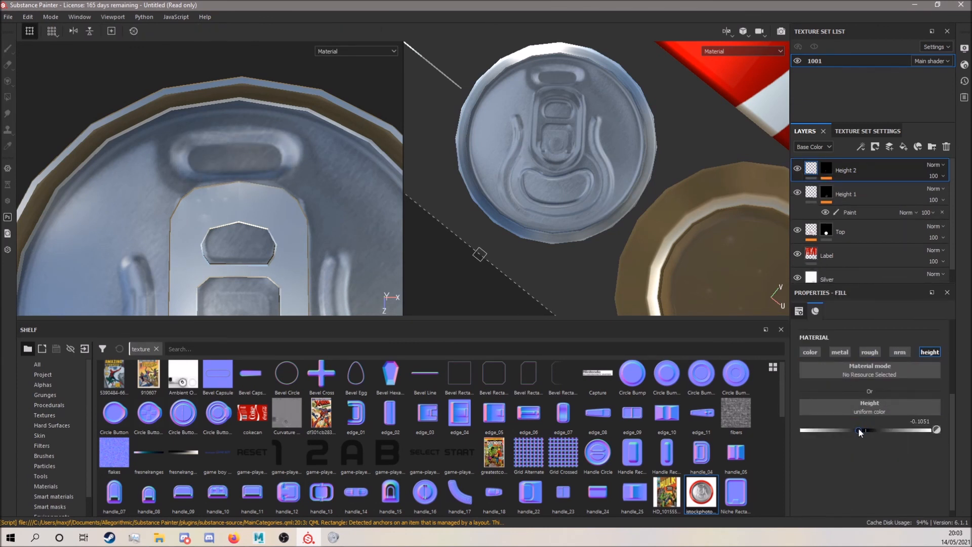
{"action": "scroll", "coordinate": [350, 230], "scroll_direction": "down", "scroll_amount": 6}
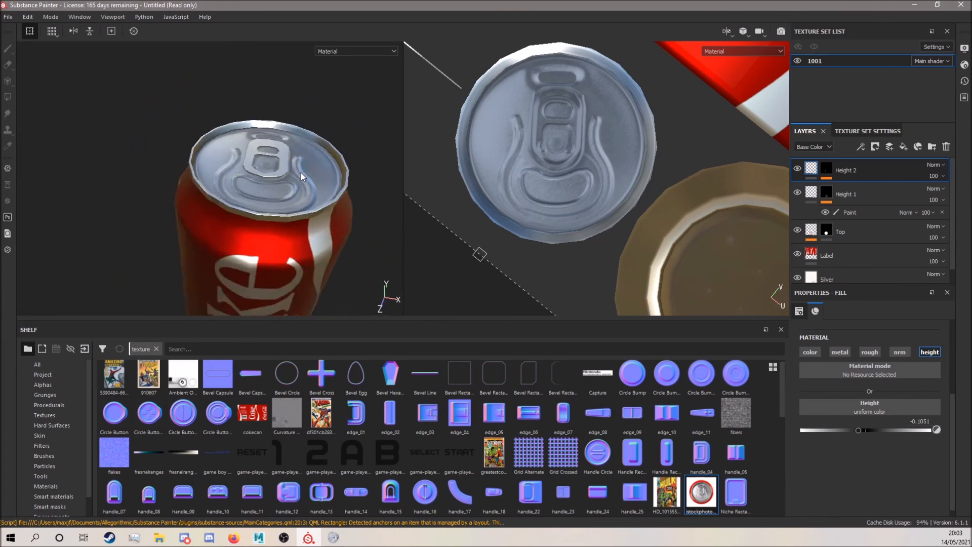
{"action": "left_click_drag", "start_coordinate": [262, 207], "coordinate": [278, 177], "text": "alt"}
- Switch to the 3D-only view and examine the whole can, from the lid down to the small print on the label
{"action": "key", "text": "F2"}
{"action": "left_click_drag", "start_coordinate": [379, 184], "coordinate": [515, 258], "text": "alt"}
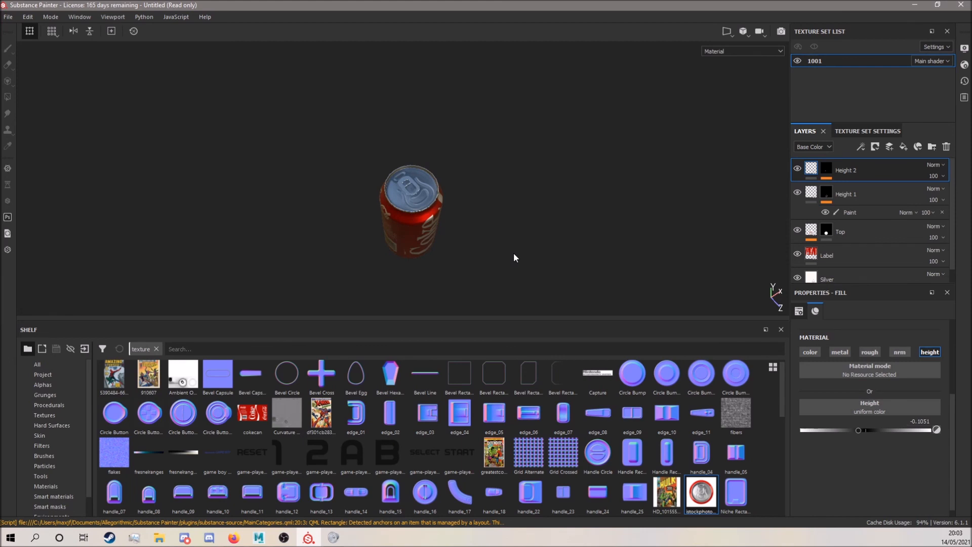
{"action": "left_click_drag", "start_coordinate": [513, 253], "coordinate": [462, 172], "text": "alt"}
{"action": "middle_click_drag", "start_coordinate": [506, 212], "coordinate": [495, 170], "text": "alt"}
{"action": "scroll", "coordinate": [473, 209], "scroll_direction": "down", "scroll_amount": 5}
{"action": "left_click_drag", "start_coordinate": [474, 211], "coordinate": [478, 248], "text": "alt"}
{"action": "middle_click_drag", "start_coordinate": [457, 200], "coordinate": [436, 226], "text": "alt"}
{"action": "scroll", "coordinate": [436, 225], "scroll_direction": "up", "scroll_amount": 2}
{"action": "left_click_drag", "start_coordinate": [435, 205], "coordinate": [499, 219], "text": "alt"}
{"action": "scroll", "coordinate": [436, 215], "scroll_direction": "up", "scroll_amount": 10}
{"action": "left_click_drag", "start_coordinate": [413, 206], "coordinate": [417, 167], "text": "alt"}
{"action": "middle_click_drag", "start_coordinate": [417, 168], "coordinate": [403, 184], "text": "alt"}
{"action": "scroll", "coordinate": [397, 218], "scroll_direction": "up", "scroll_amount": 3}
{"action": "scroll", "coordinate": [405, 218], "scroll_direction": "up", "scroll_amount": 1}
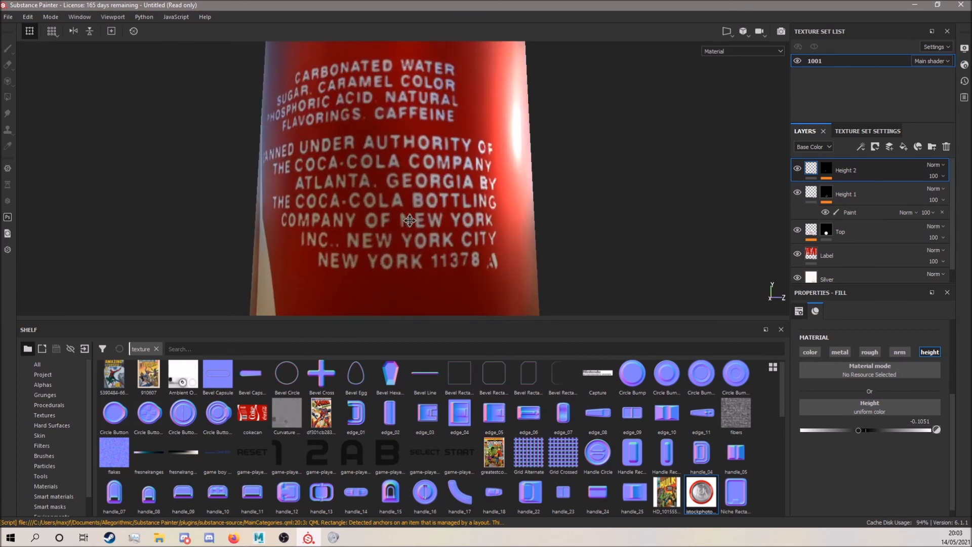
- Set the texture set's size to 2048 and check the sharpness of the label's small print
{"action": "left_click", "coordinate": [872, 133]}
{"action": "scroll", "coordinate": [835, 202], "scroll_direction": "up", "scroll_amount": 5}
{"action": "left_click", "coordinate": [850, 230]}
{"action": "left_click", "coordinate": [842, 266]}
{"action": "scroll", "coordinate": [406, 159], "scroll_direction": "down", "scroll_amount": 5}
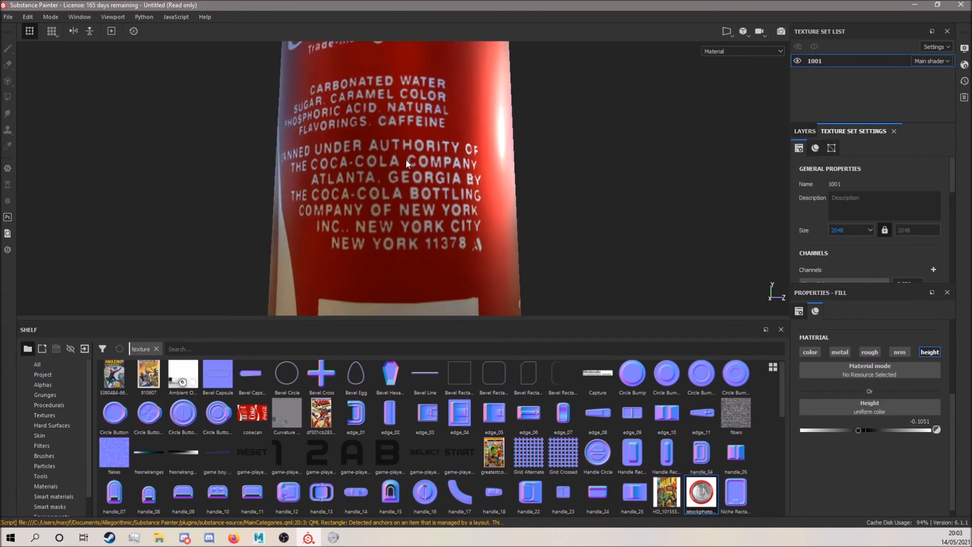
{"action": "middle_click_drag", "start_coordinate": [412, 168], "coordinate": [481, 223], "text": "alt"}
{"action": "left_click_drag", "start_coordinate": [481, 224], "coordinate": [462, 203], "text": "alt"}
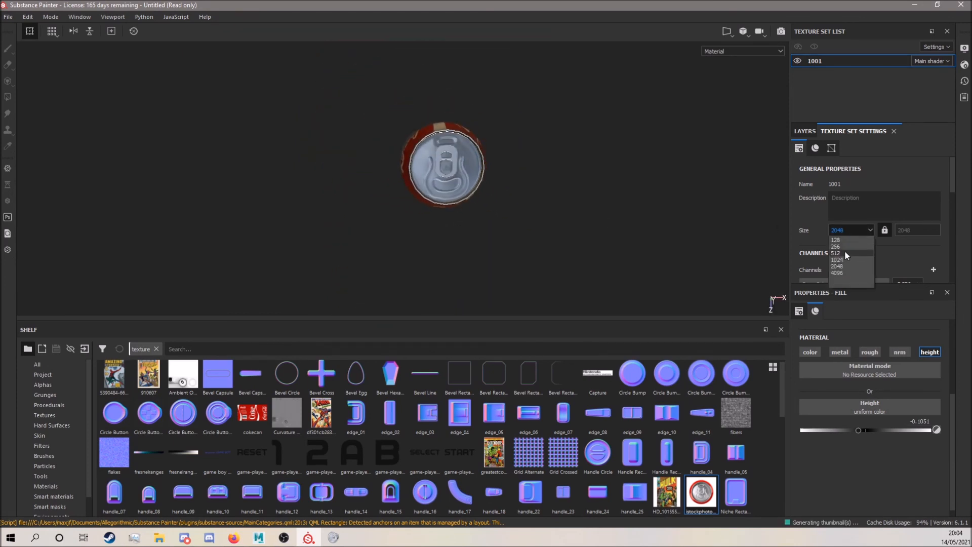
- Set the texture set's size to 256 and inspect the label and lid from several sides
{"action": "left_click", "coordinate": [840, 243]}
{"action": "left_click_drag", "start_coordinate": [446, 184], "coordinate": [577, 177], "text": "alt"}
{"action": "right_click_drag", "start_coordinate": [577, 177], "coordinate": [532, 175], "text": "alt"}
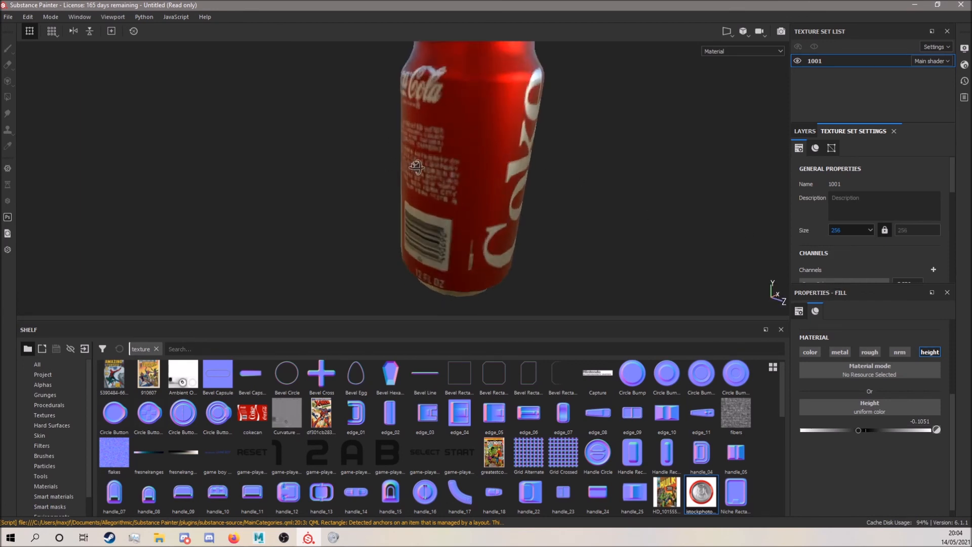
{"action": "left_click_drag", "start_coordinate": [532, 175], "coordinate": [633, 213], "text": "alt"}
{"action": "right_click_drag", "start_coordinate": [515, 190], "coordinate": [430, 151], "text": "alt"}
{"action": "left_click_drag", "start_coordinate": [430, 151], "coordinate": [277, 142], "text": "alt"}
{"action": "right_click_drag", "start_coordinate": [278, 142], "coordinate": [203, 139], "text": "alt"}
{"action": "left_click_drag", "start_coordinate": [365, 161], "coordinate": [515, 128], "text": "alt"}
{"action": "key", "text": "f"}
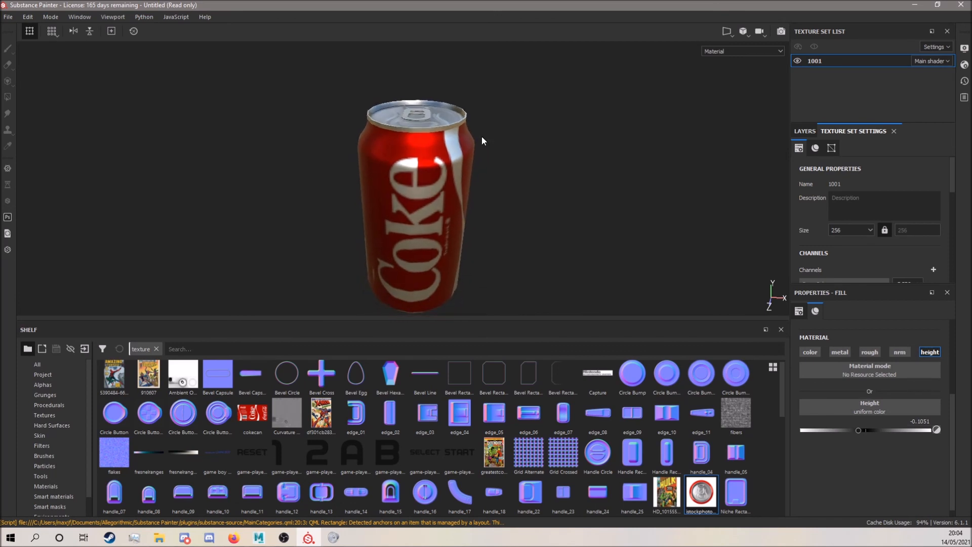